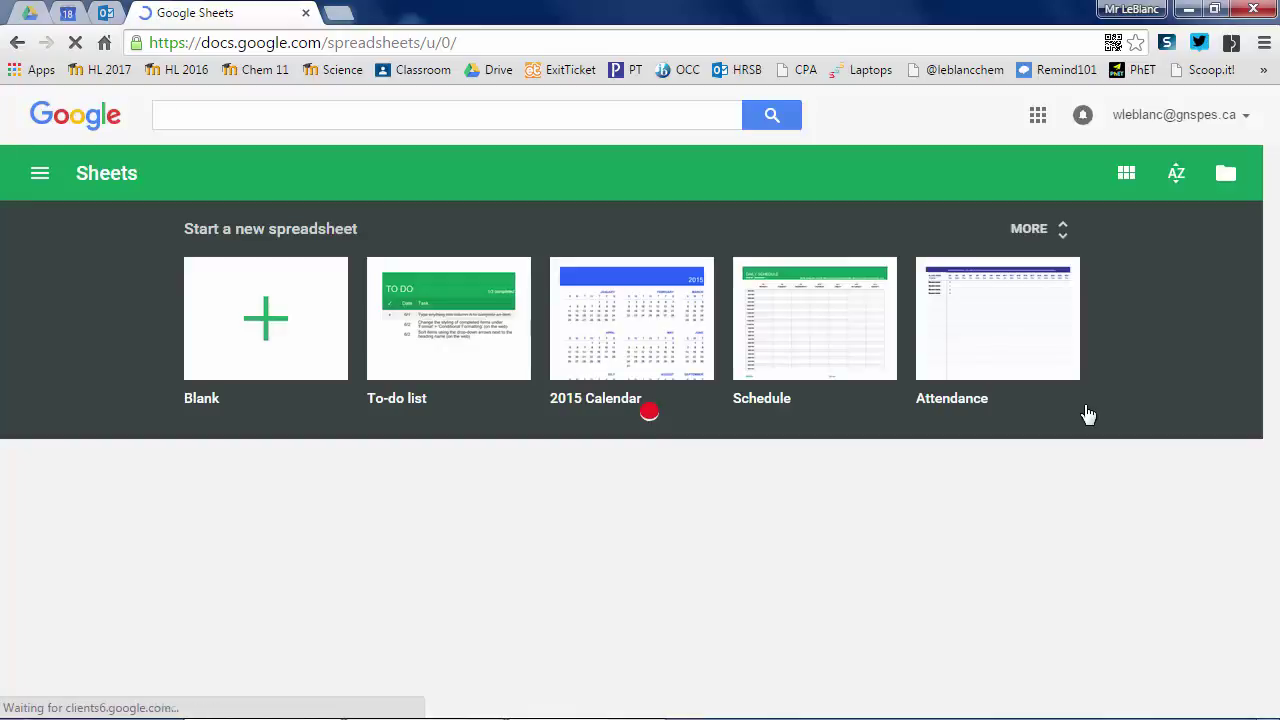
- Create a blank spreadsheet and name it "Mass to Moles and Molecules Calculator"
left_click(266, 313)
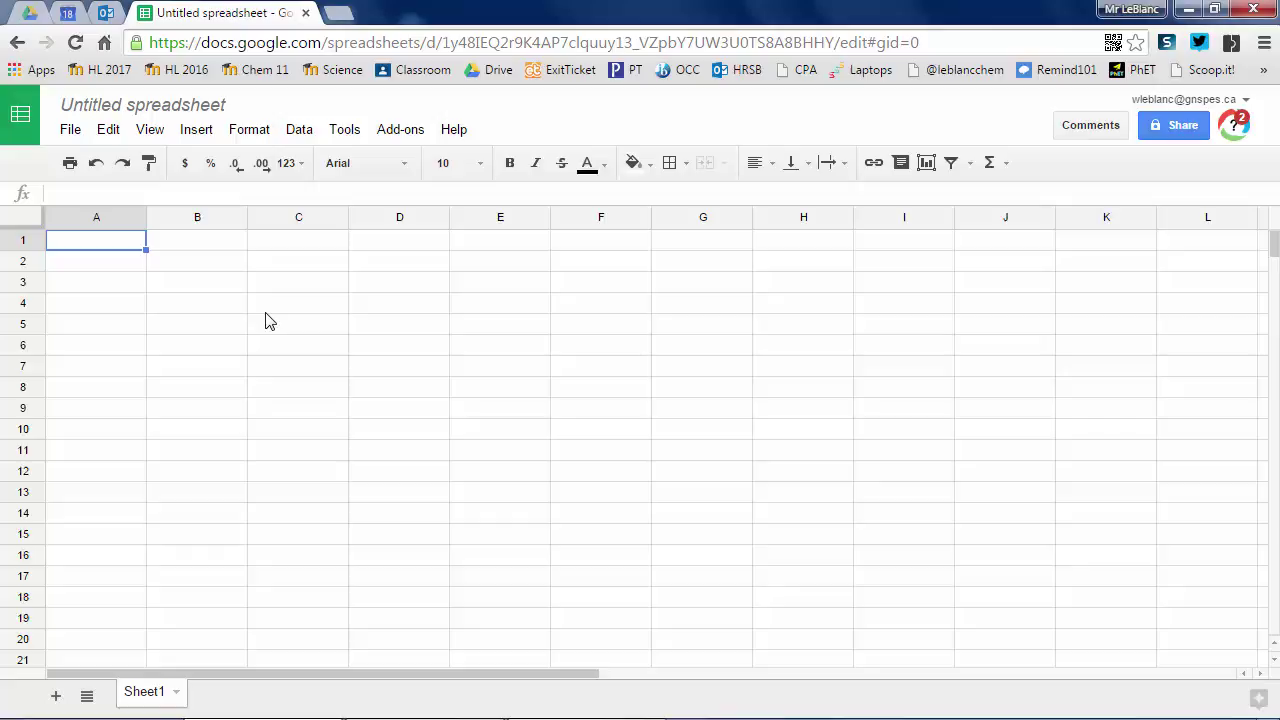
left_click(172, 113)
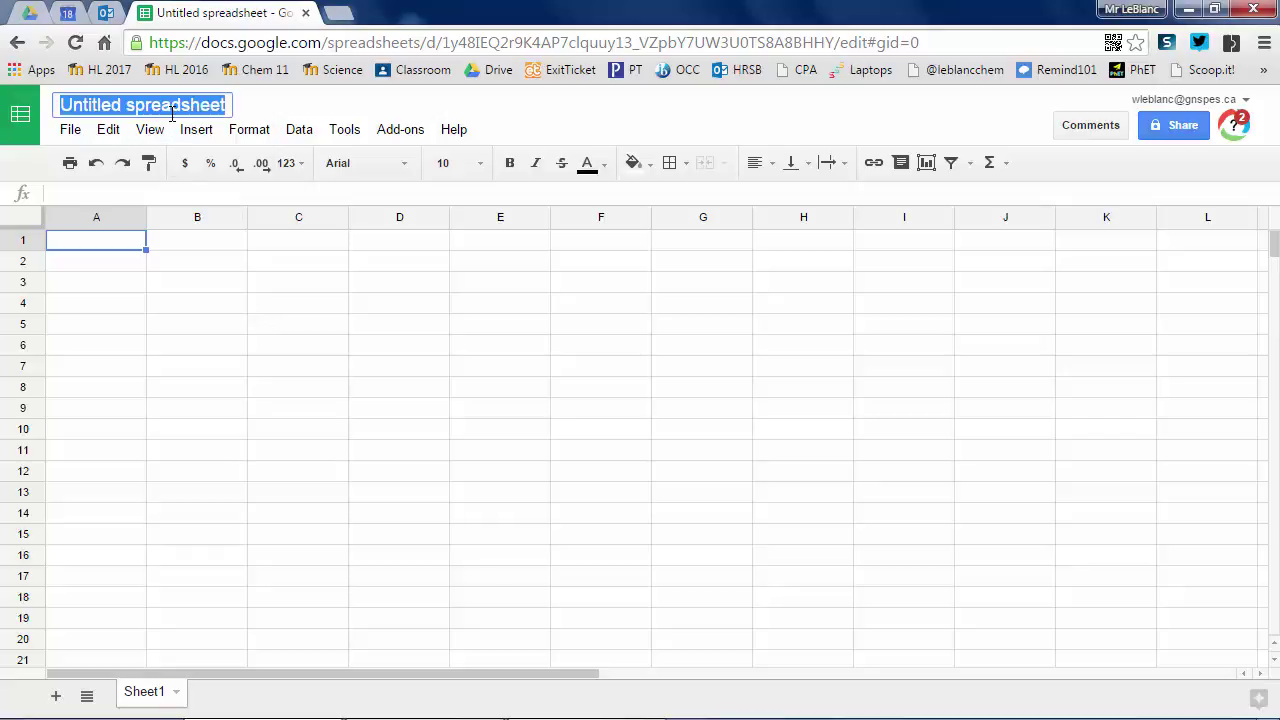
type("Mass to Moles and MO")
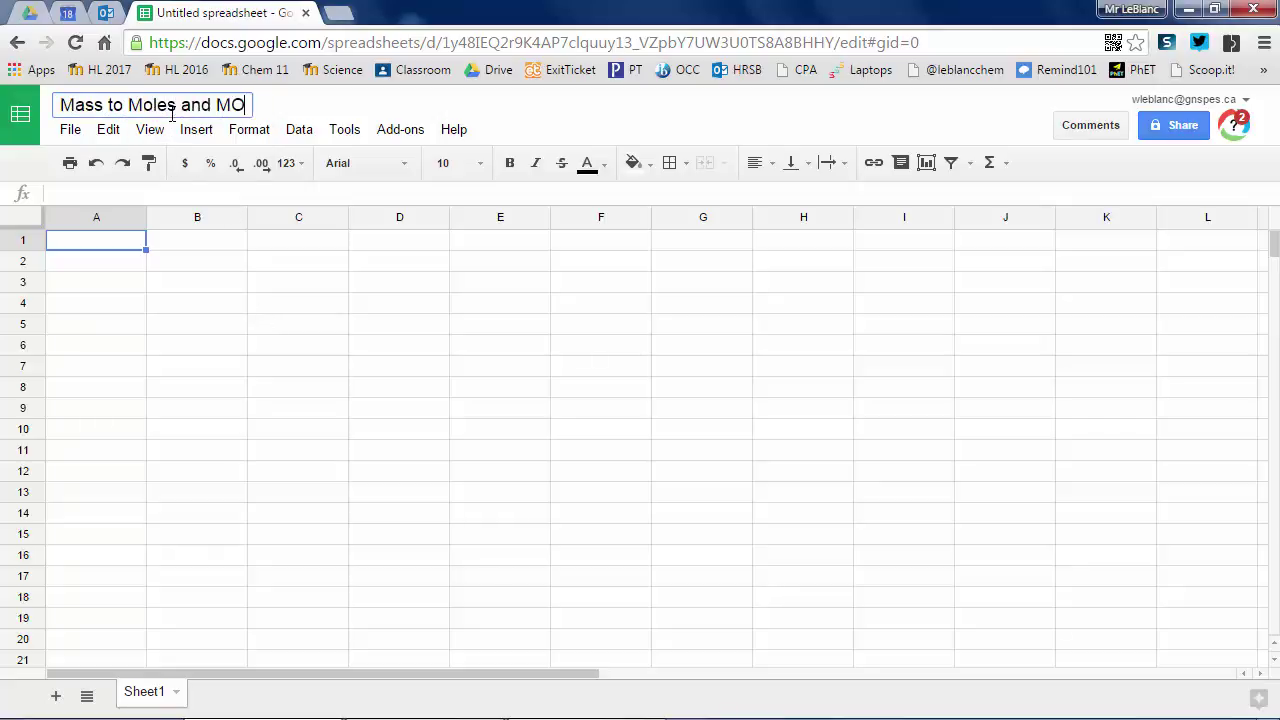
key("BackSpace")
type("olecules Calculator")
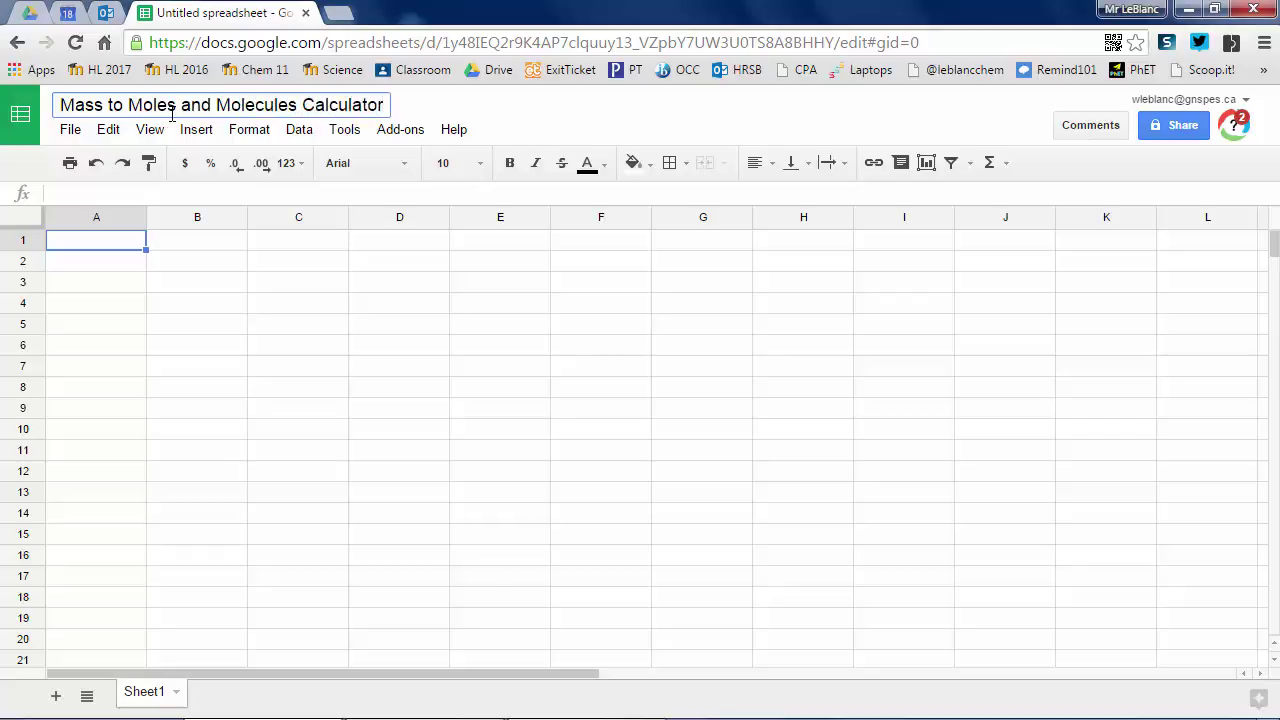
key("Return")
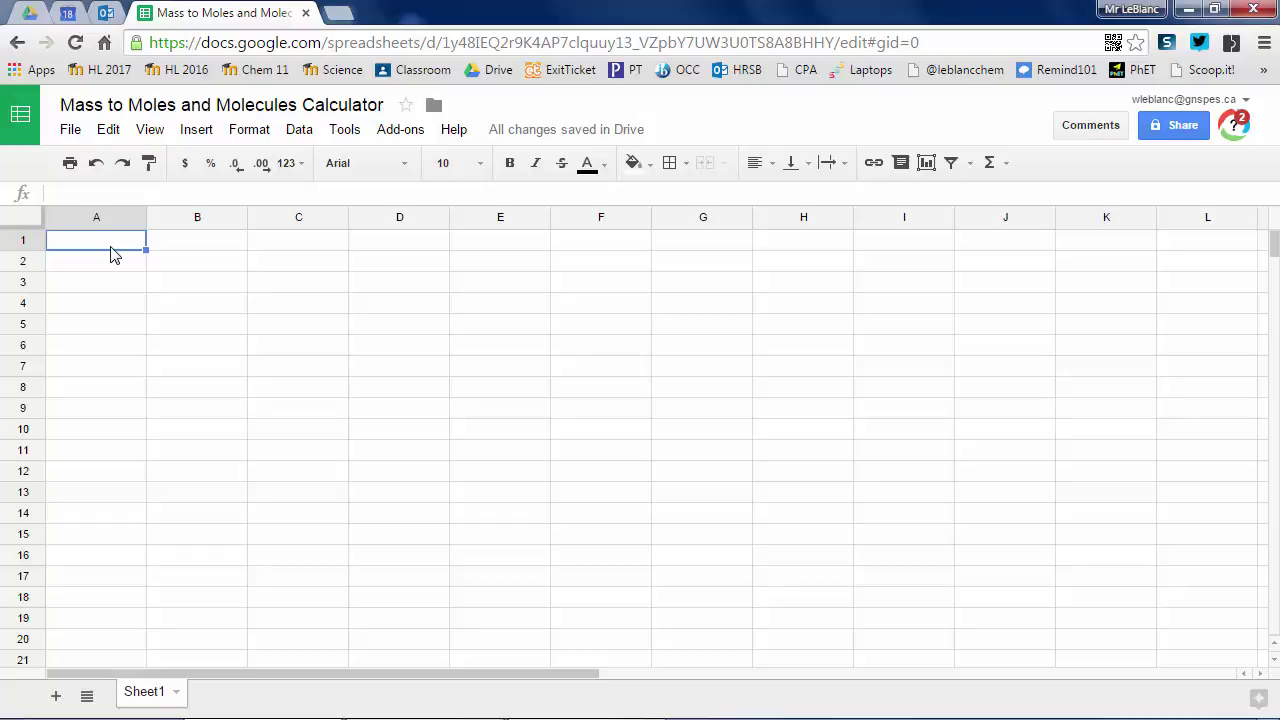
- Enter the placeholder text "Enter directions here" in cell A1
type("Enter dir")
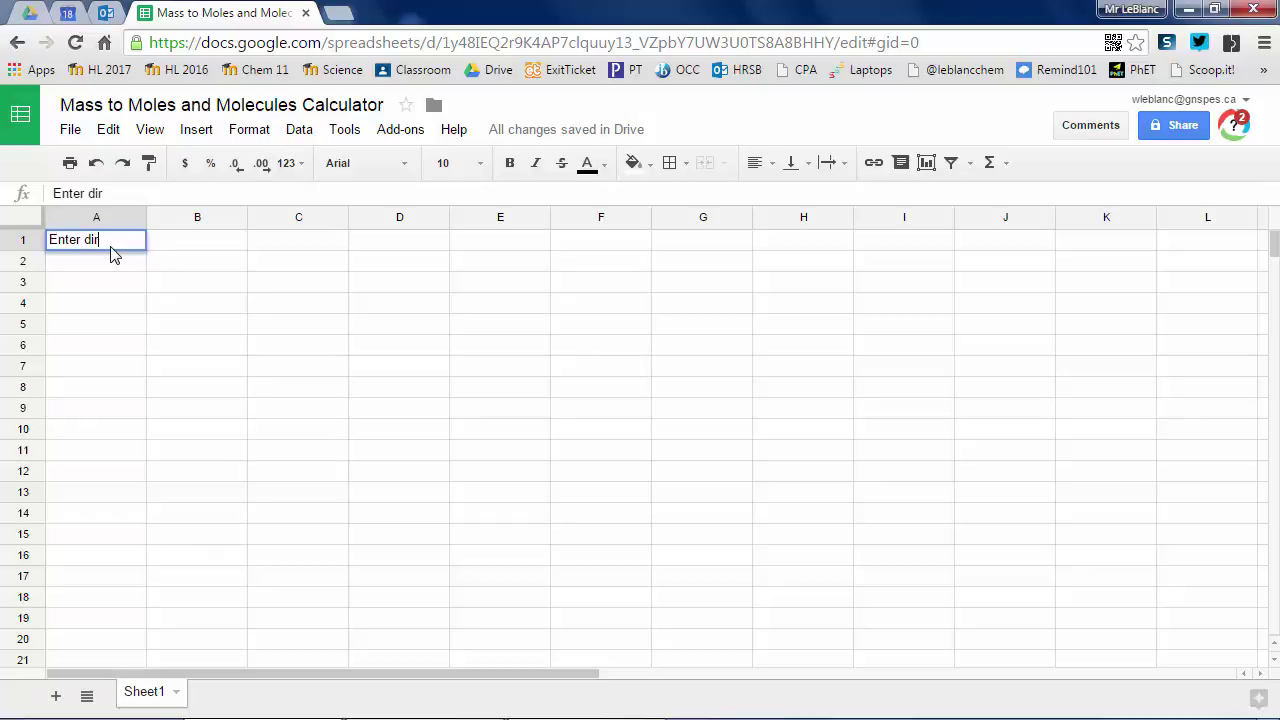
type("ections here")
key("Return")
- Enter the column header "Substance (choose from the dropdown)" in cell A5
key("Return")
key("Return")
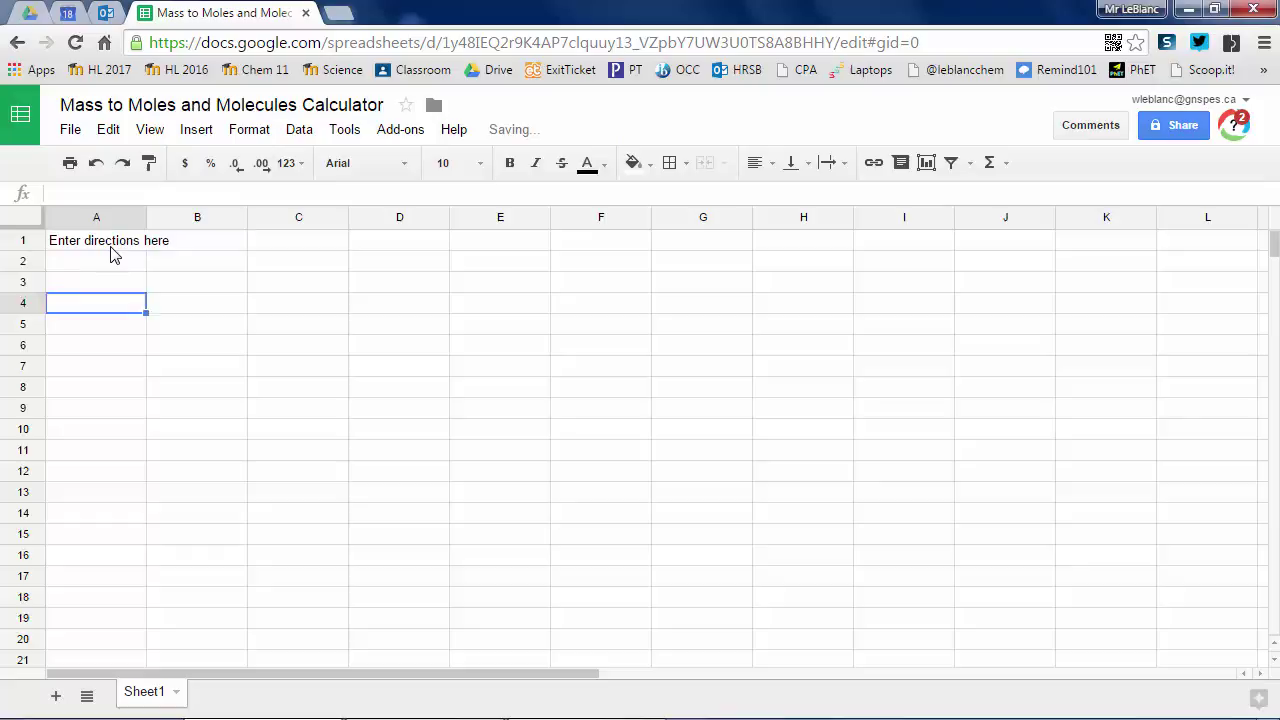
key("Return")
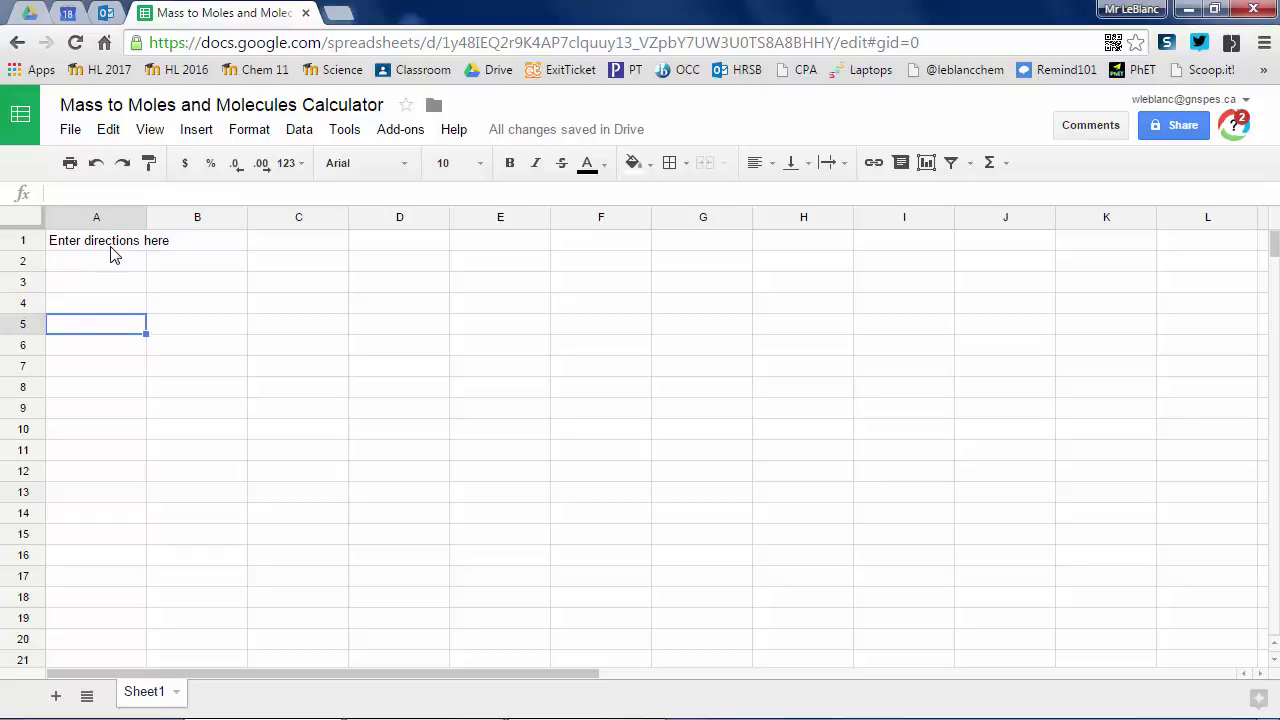
type("Substance")
key("Tab")
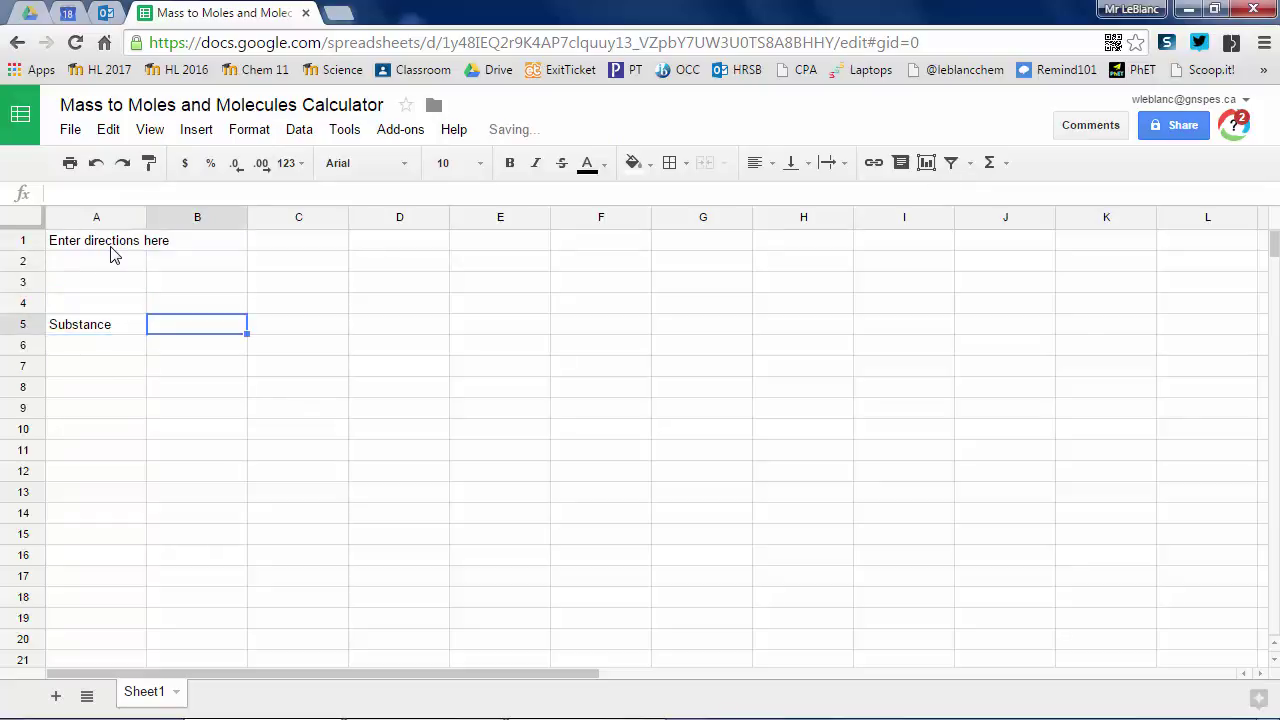
key("shift+Tab")
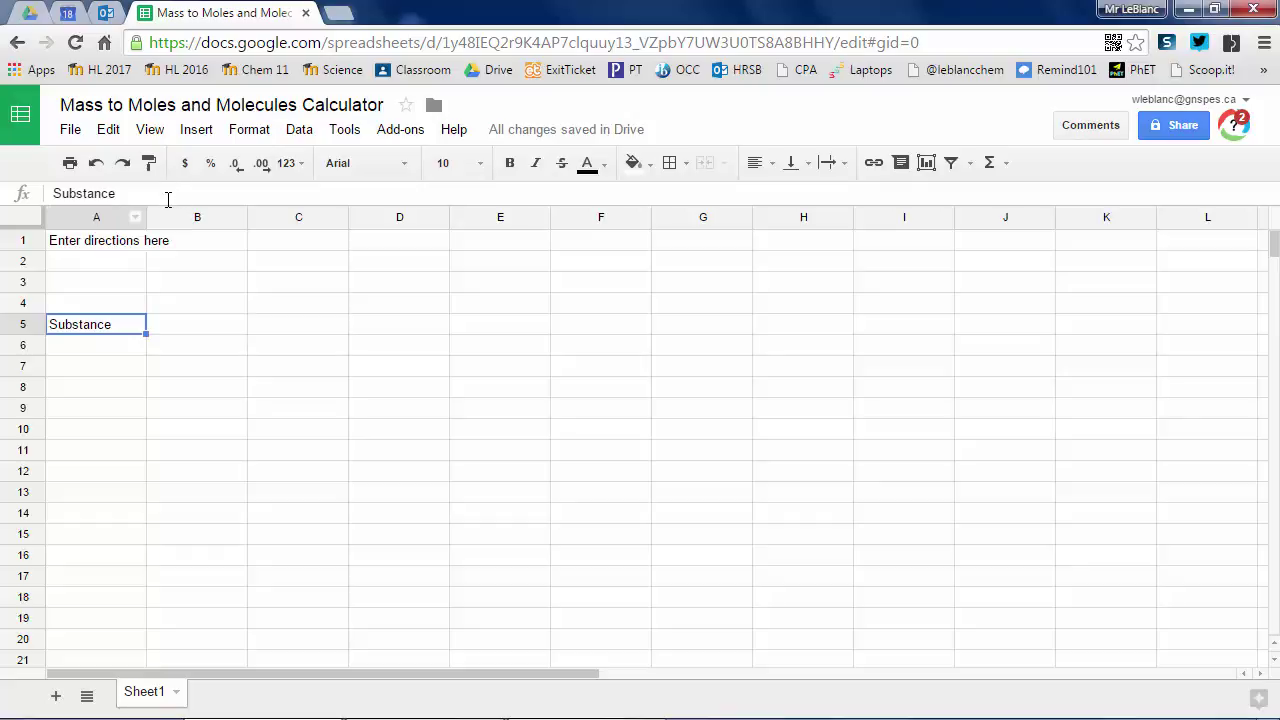
left_click(167, 199)
type("(choose from")
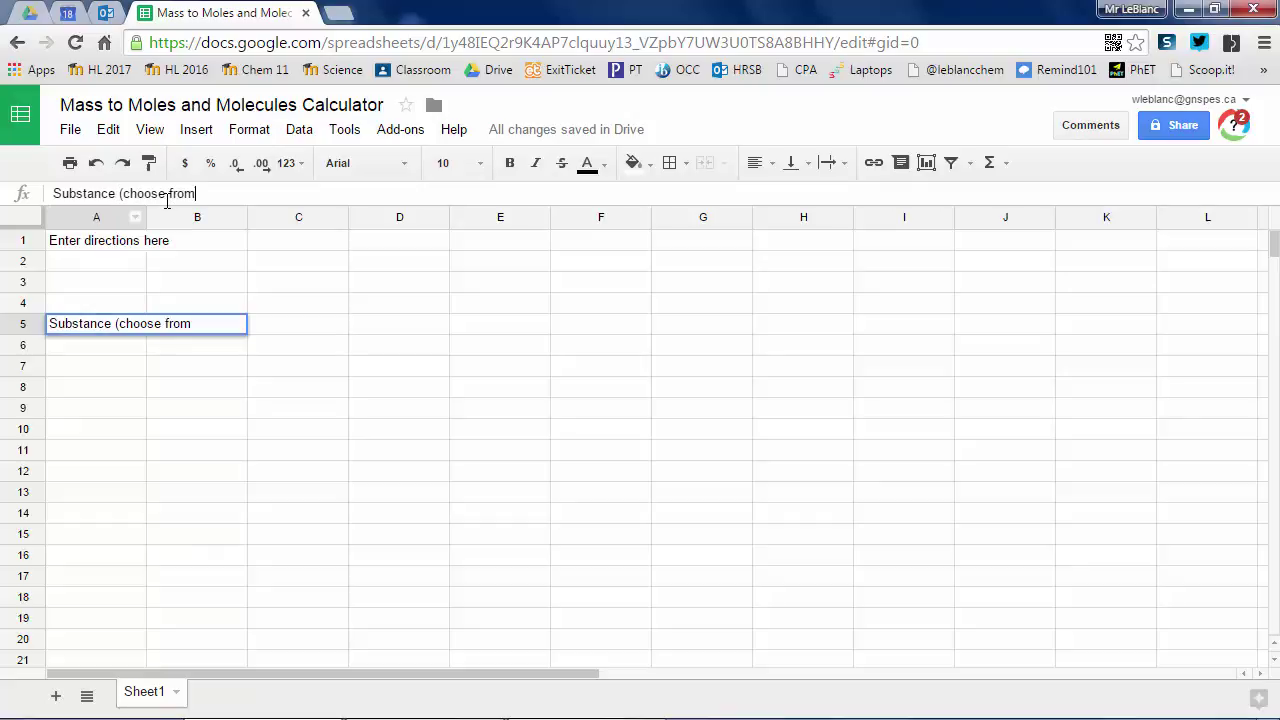
type(" the dropdown")
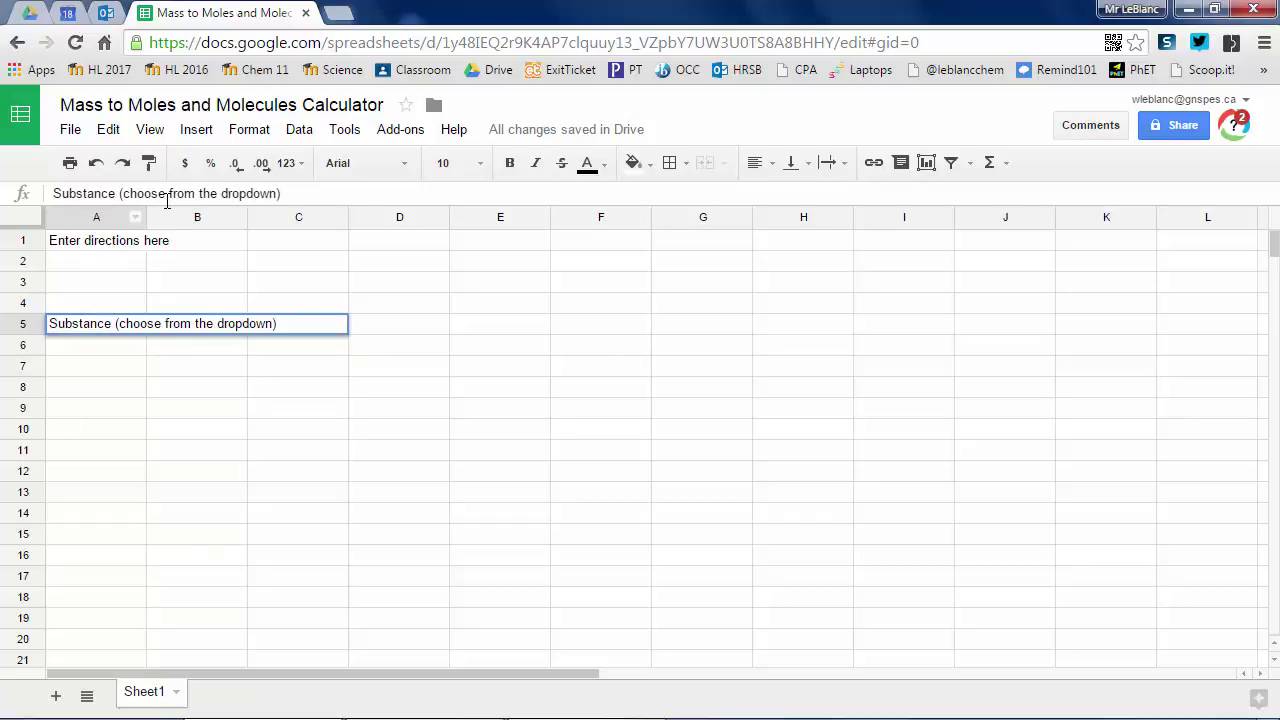
key("Return")
- Enter the column header "Mass (enter a numerical value for grams, DO NOT include the unit)" in cell B5
key("Right")
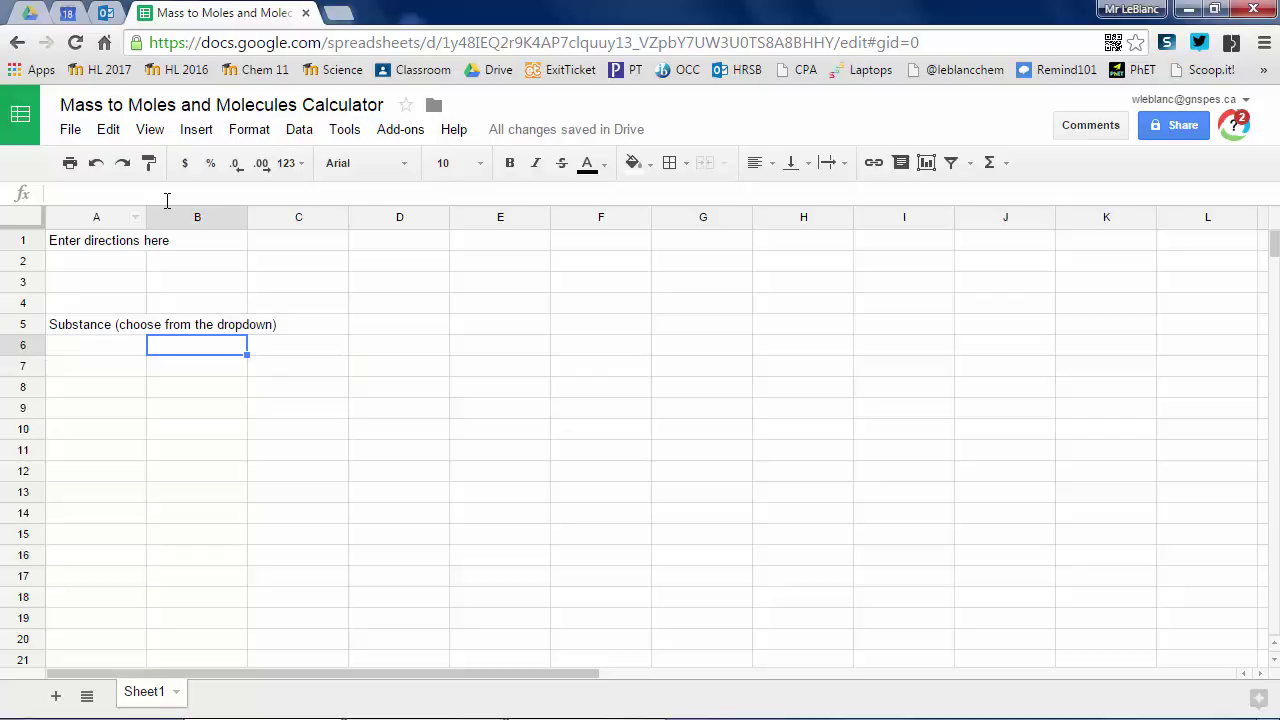
key("Up")
type("Mass")
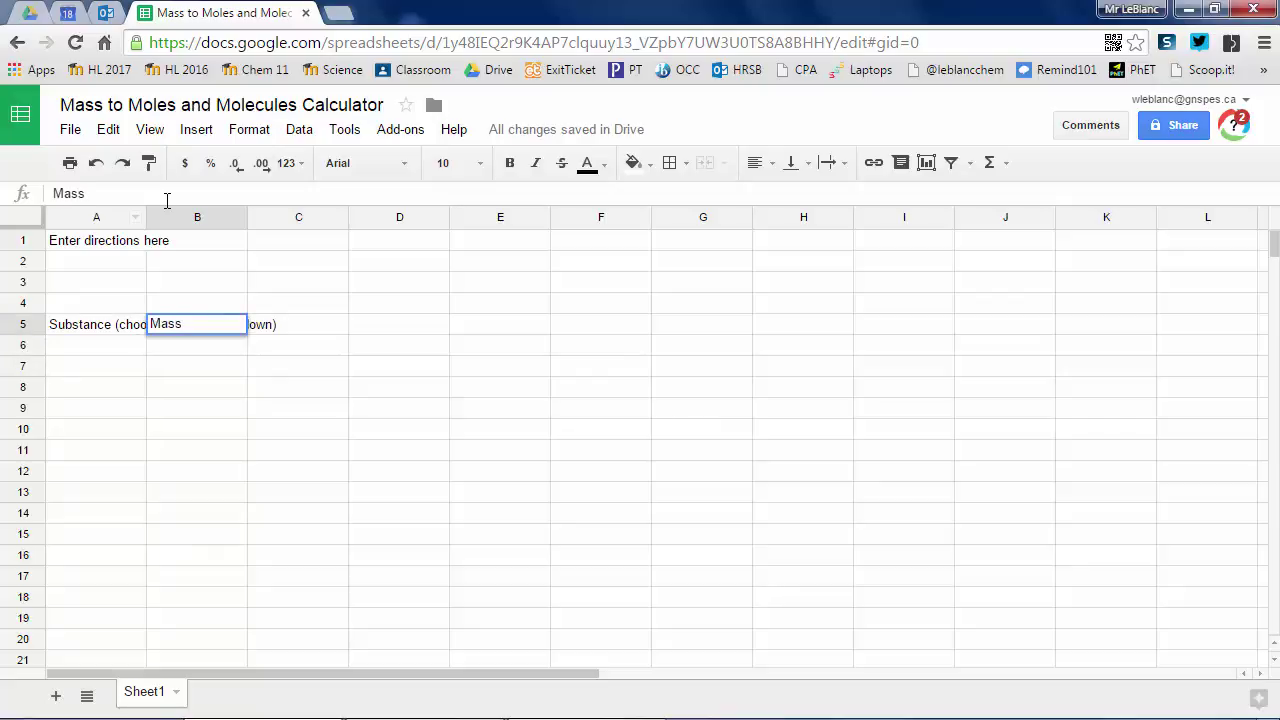
type(" (enter a numerical value")
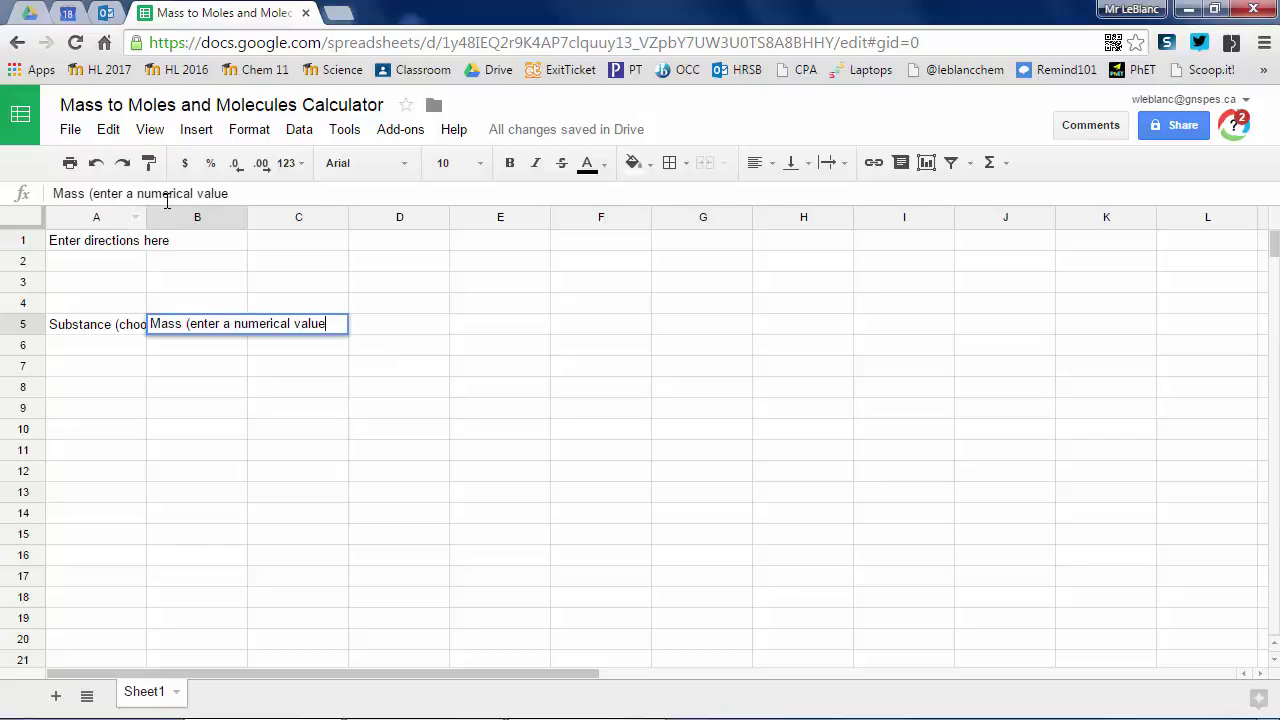
type(" for")
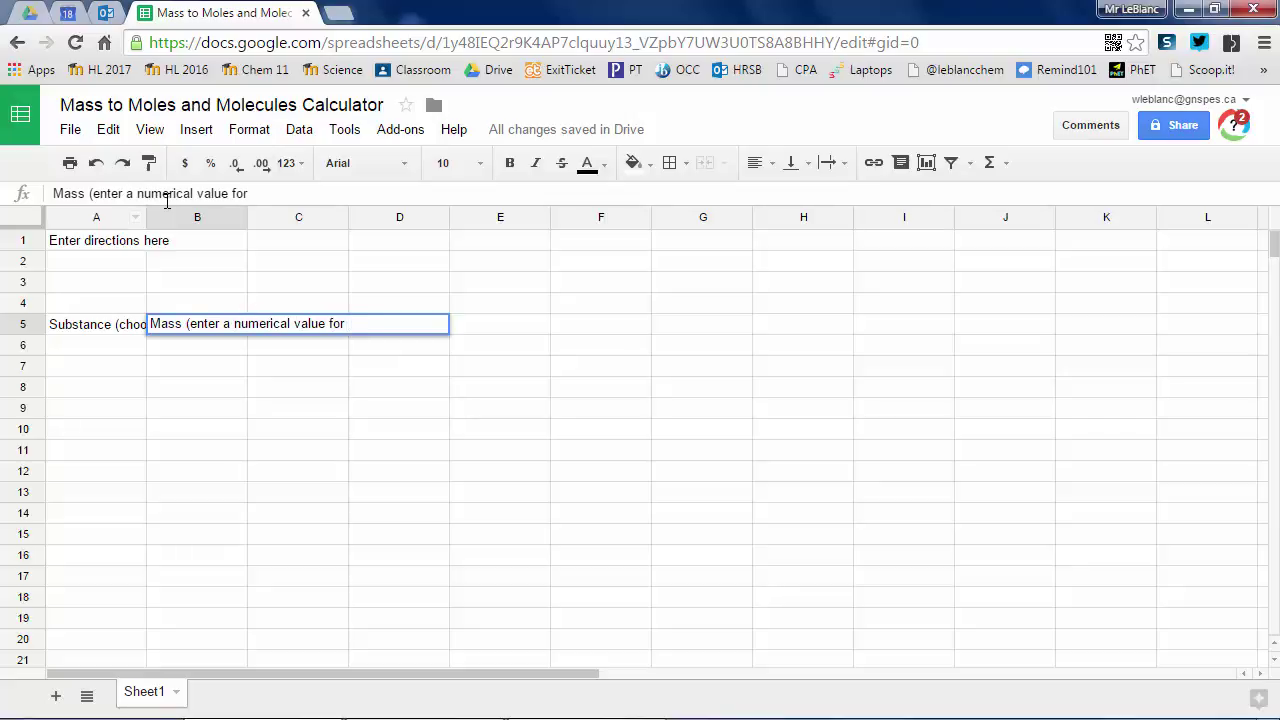
type(" grams, DO NOT include the unit")
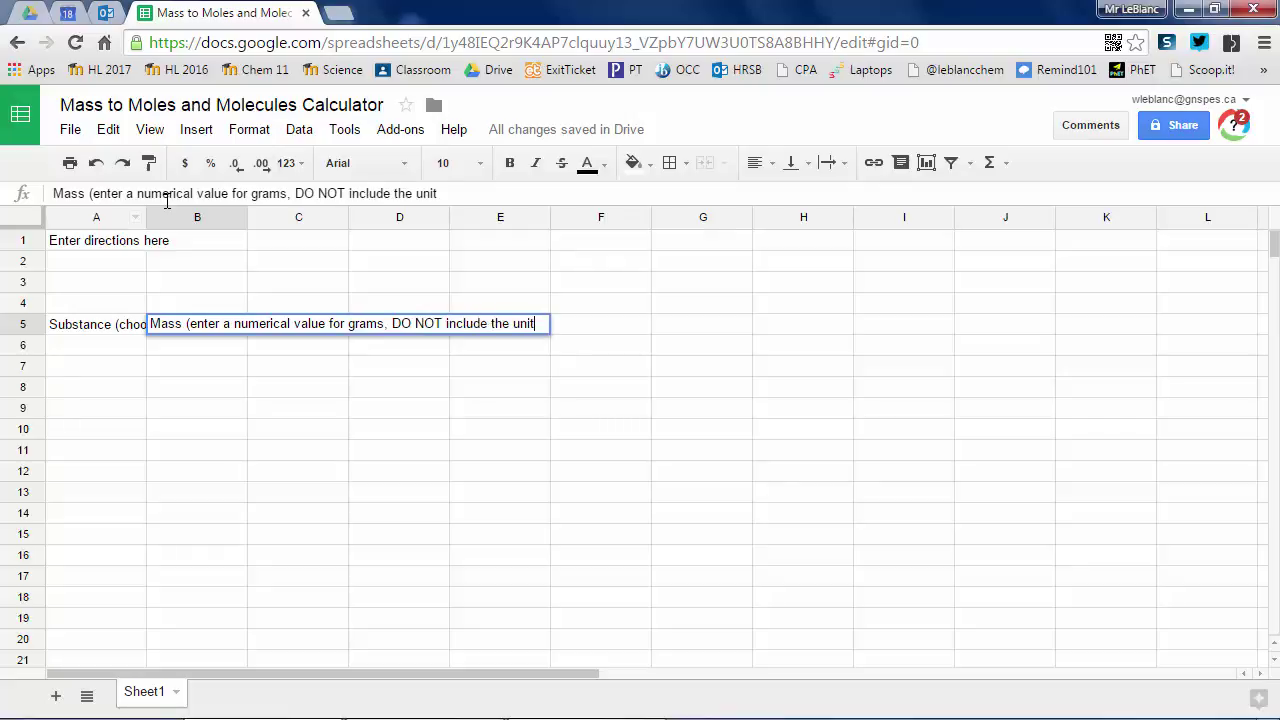
key("Tab")
- Enter the column headers "Moles" in C5 and "Molecules" in D5
type("Moles")
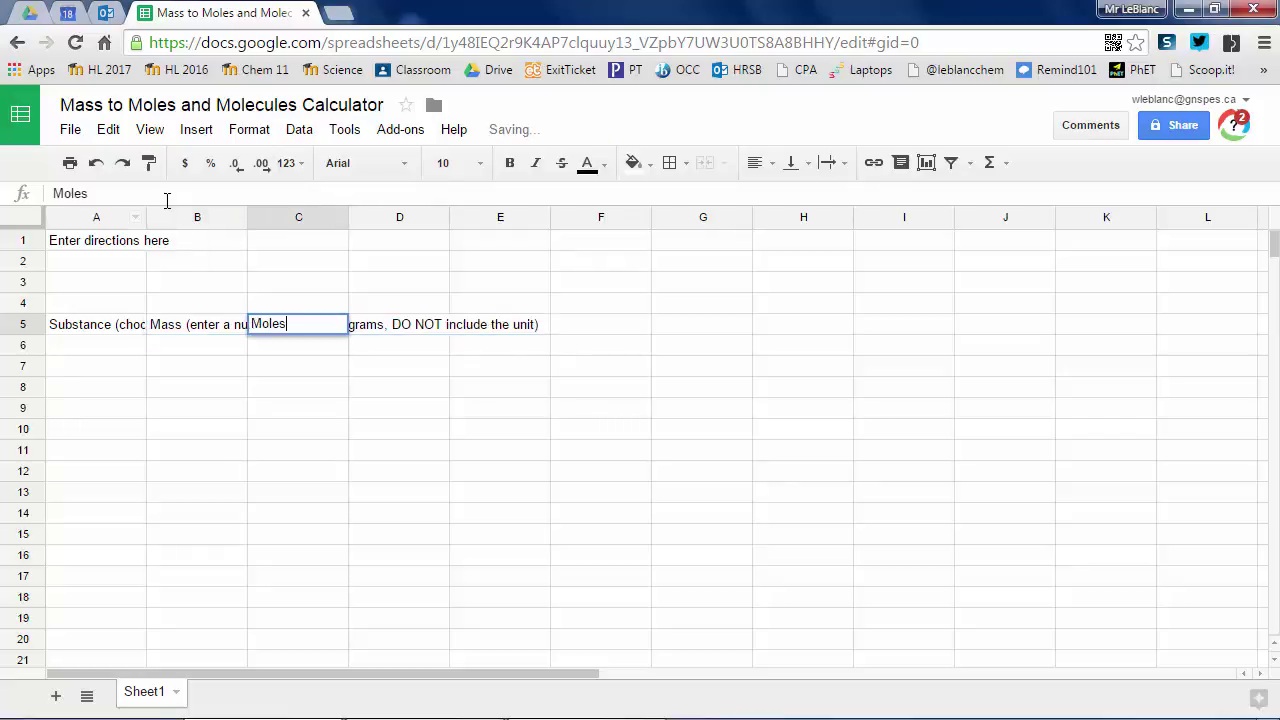
key("Tab")
type("Mol")
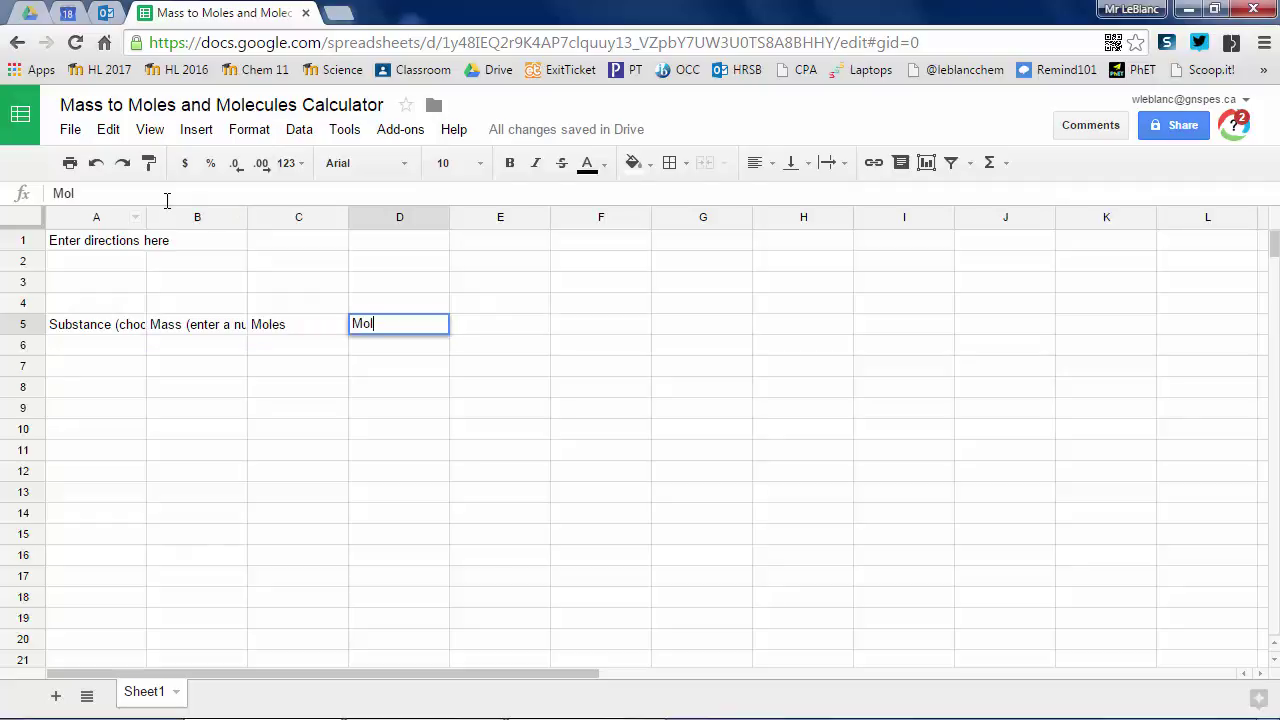
type("ecules")
key("Return")
- Widen columns A and B to about twice their default width
key("Left")
key("Left")
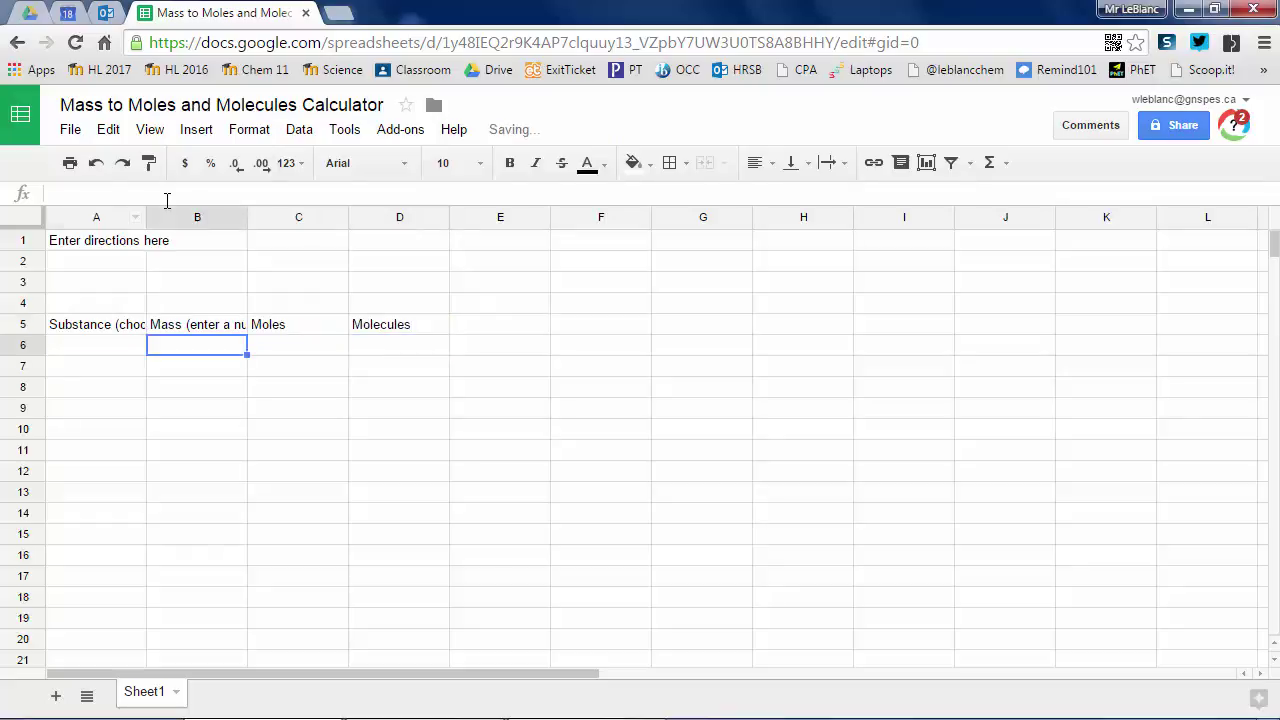
key("Left")
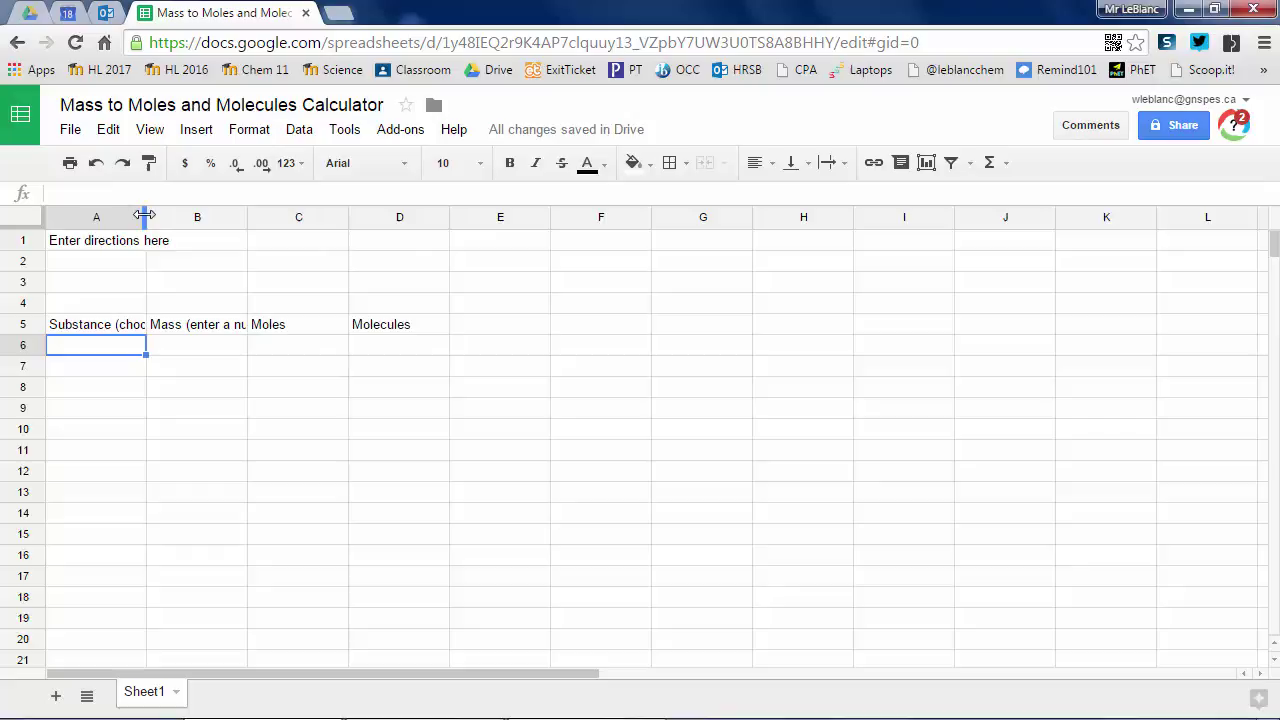
left_click_drag(145, 215, 250, 216)
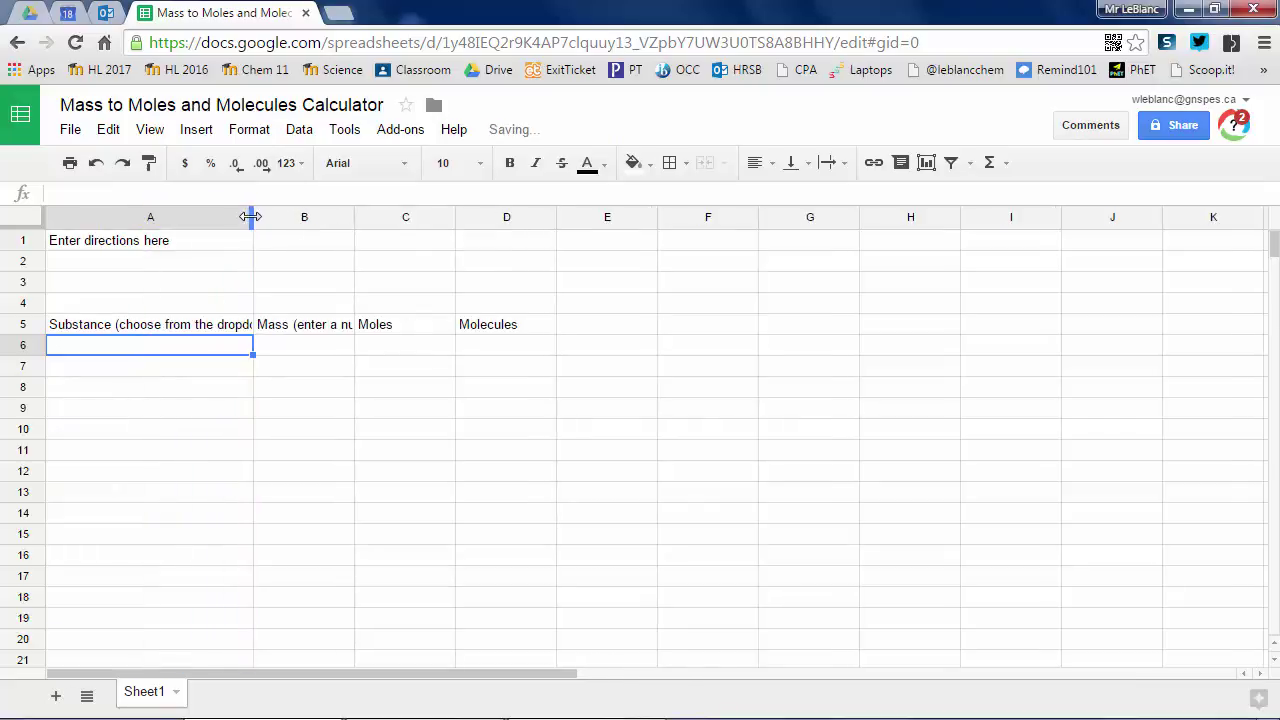
left_click_drag(353, 216, 457, 221)
- Wrap the text of the headers in A5:D5 and make them bold
left_click_drag(126, 324, 600, 324)
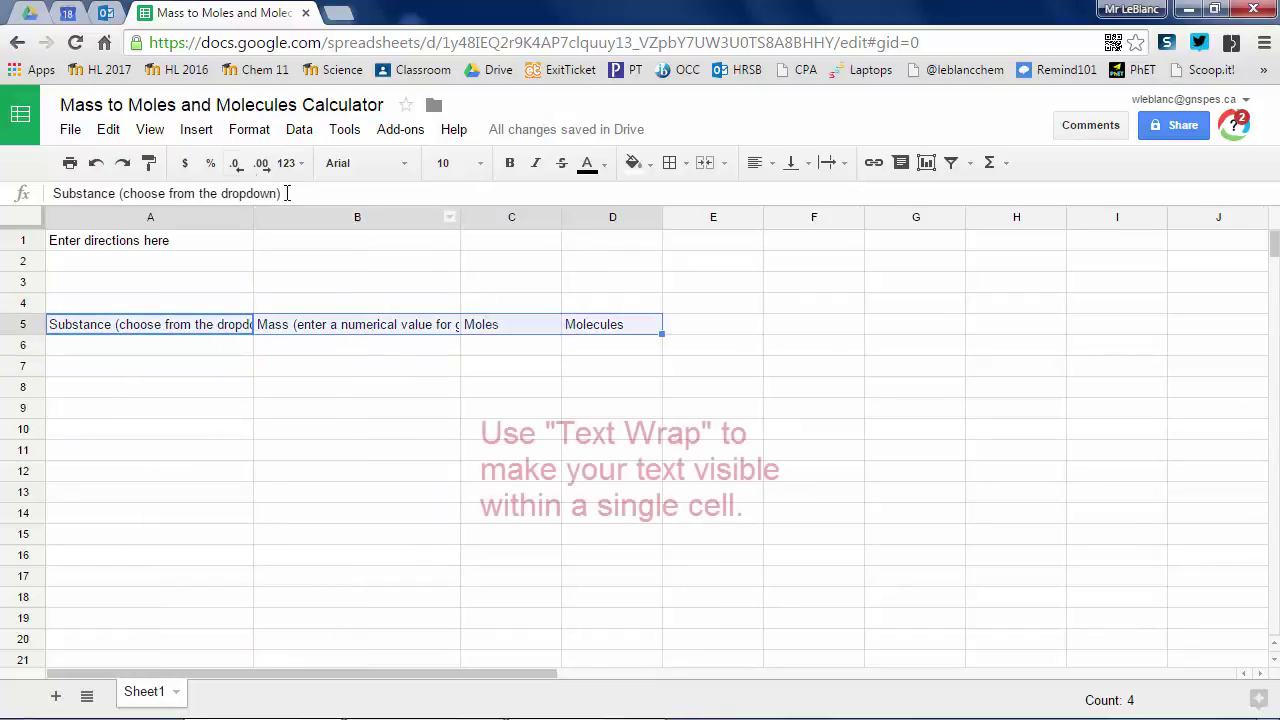
left_click(249, 129)
mouse_move(309, 444)
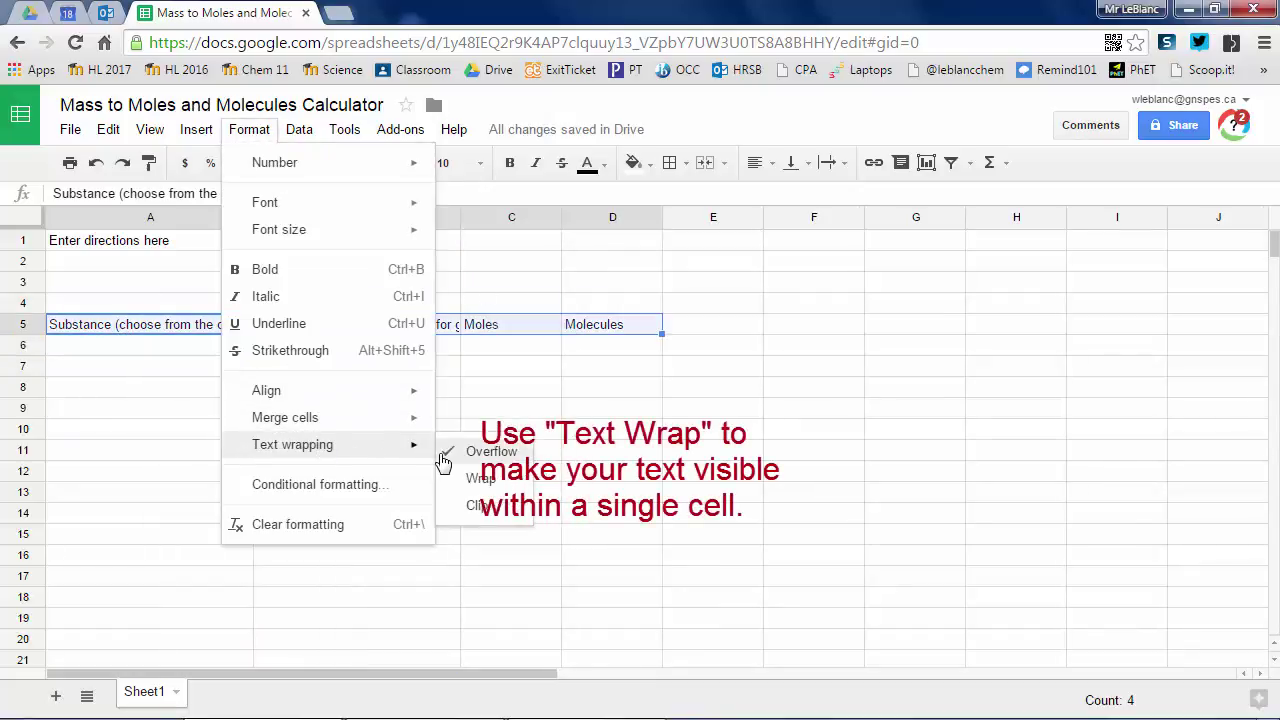
left_click(460, 480)
left_click(510, 164)
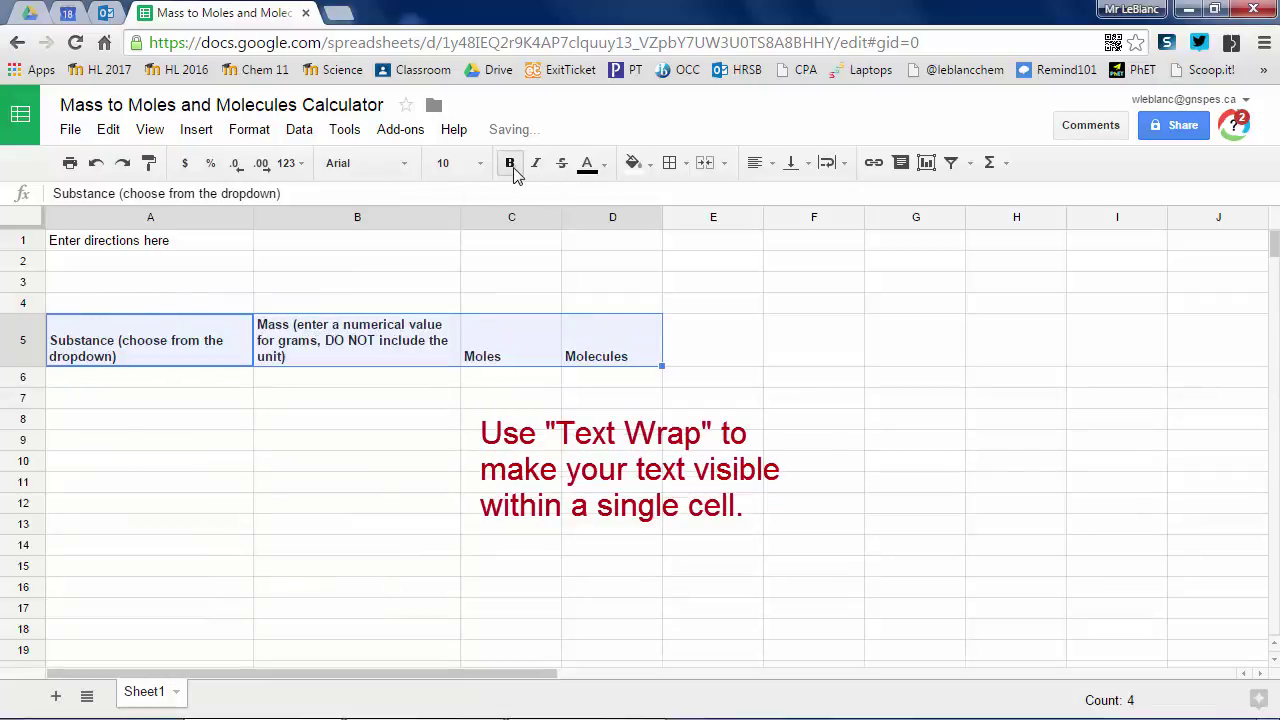
- Enter the lookup table headers "Formula" in G5 and "Molar Mass (g/mol)" in H5
left_click(930, 350)
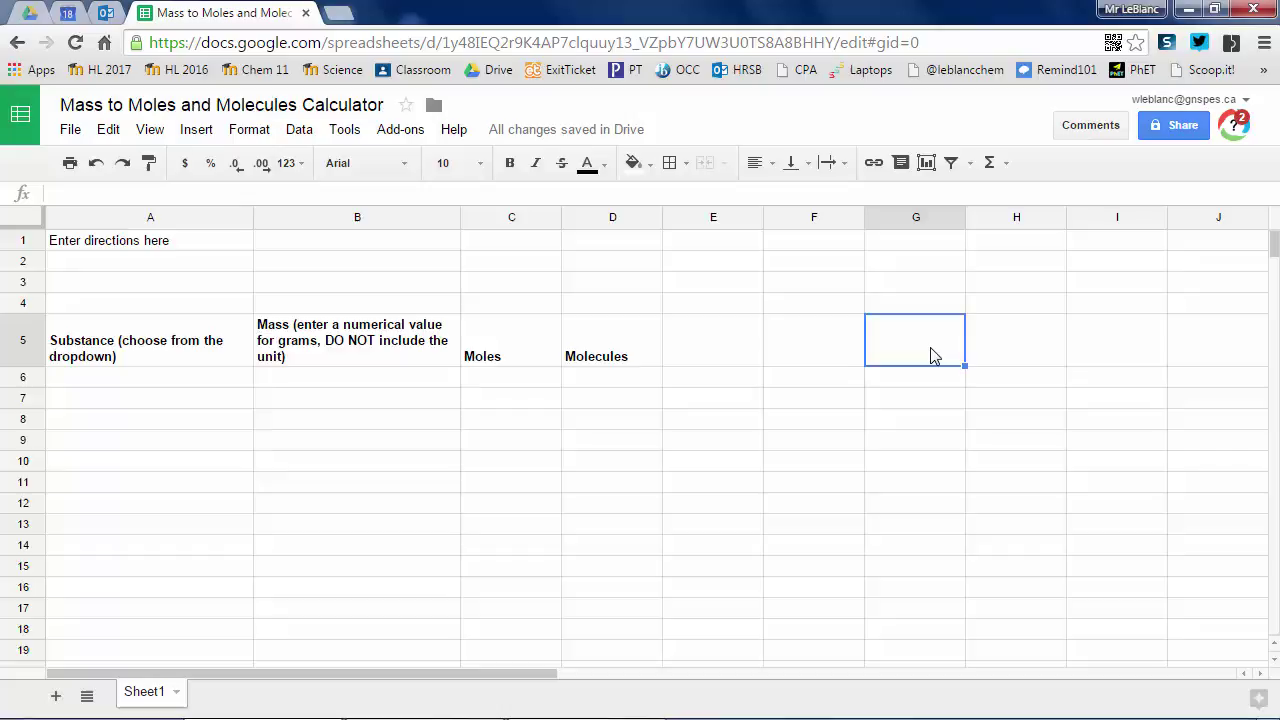
type("Formula")
key("Tab")
type("Molar")
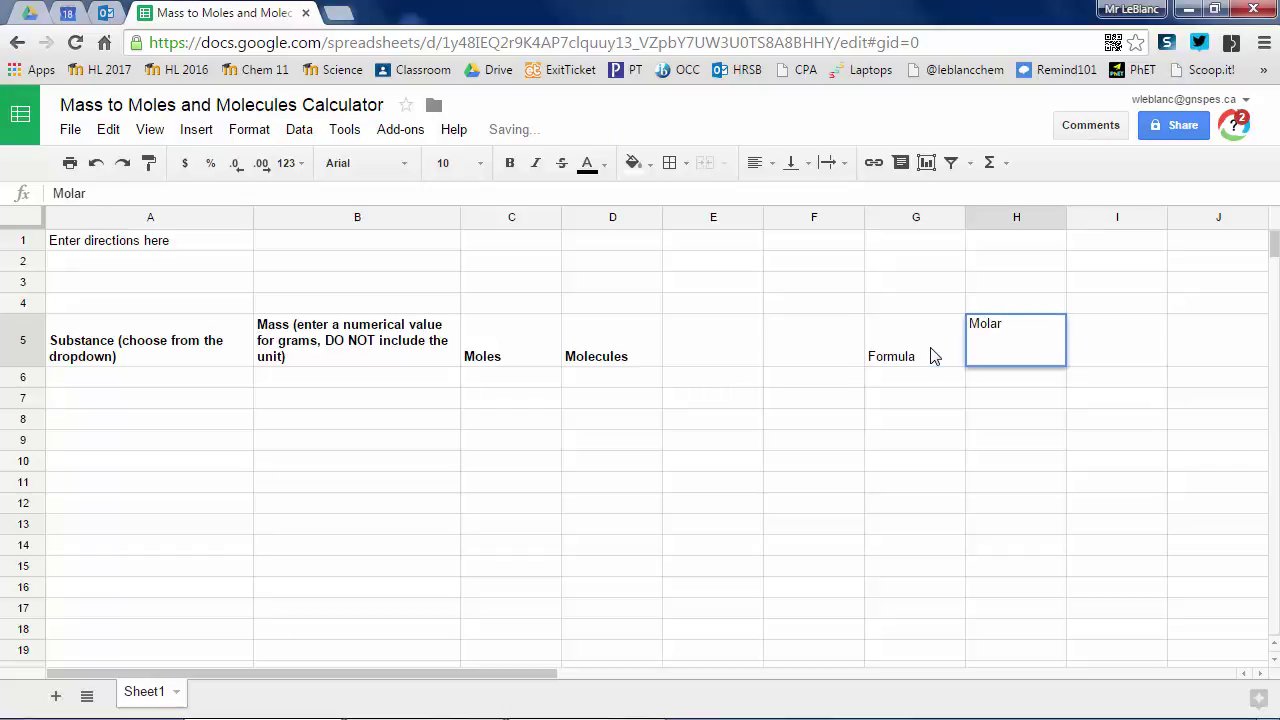
type(" Mass (g/")
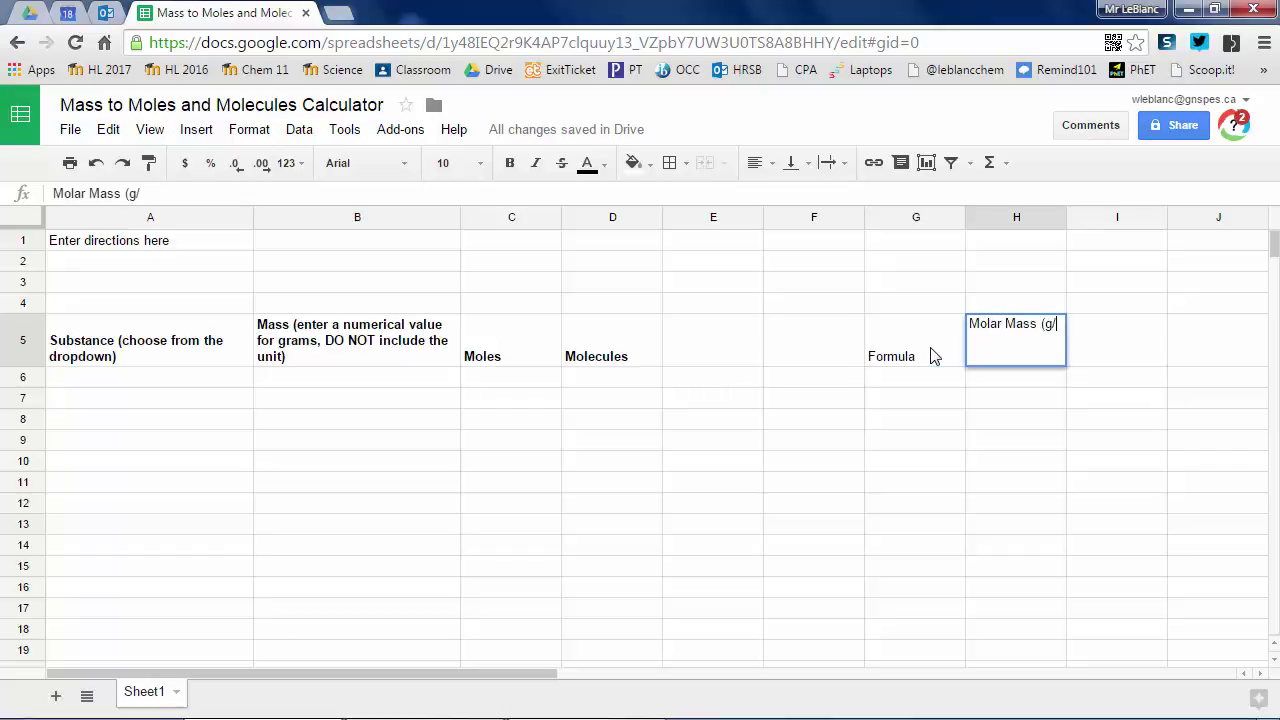
type("mol")
key("Return")
- Make the headers in G5:H5 bold and wrap their text
key("Up")
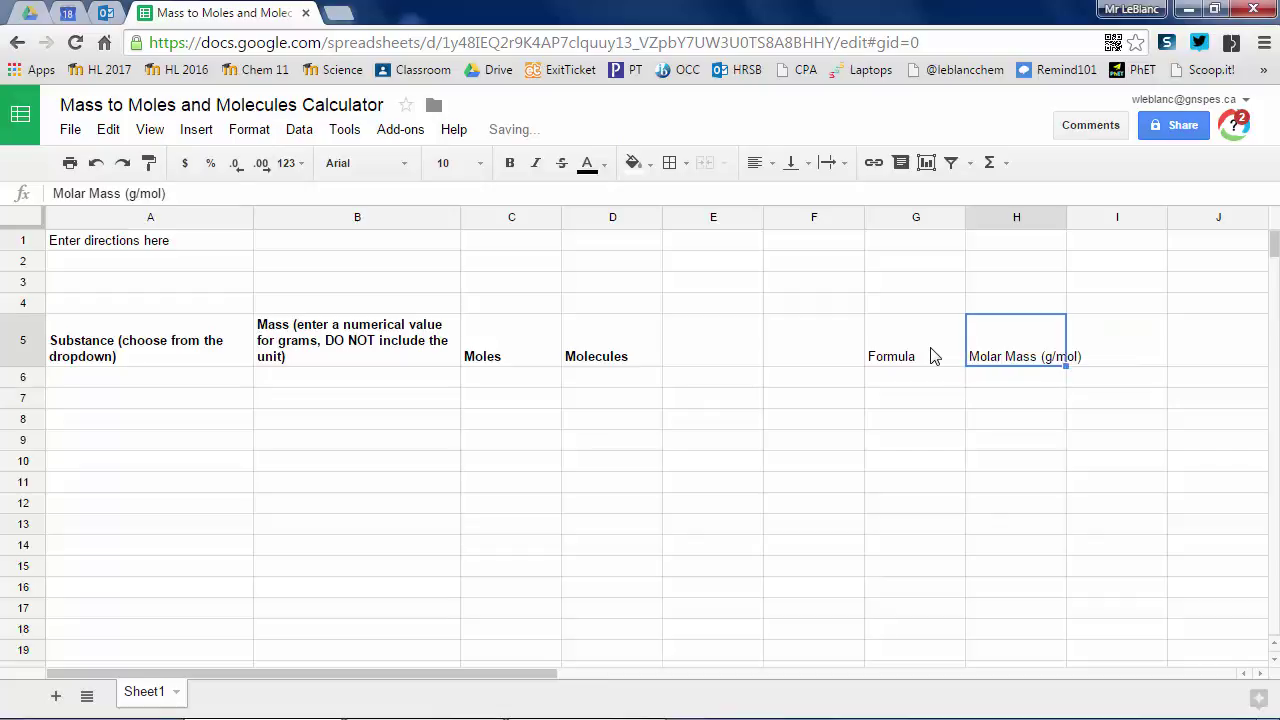
key("shift+Left")
key("ctrl+b")
left_click(249, 129)
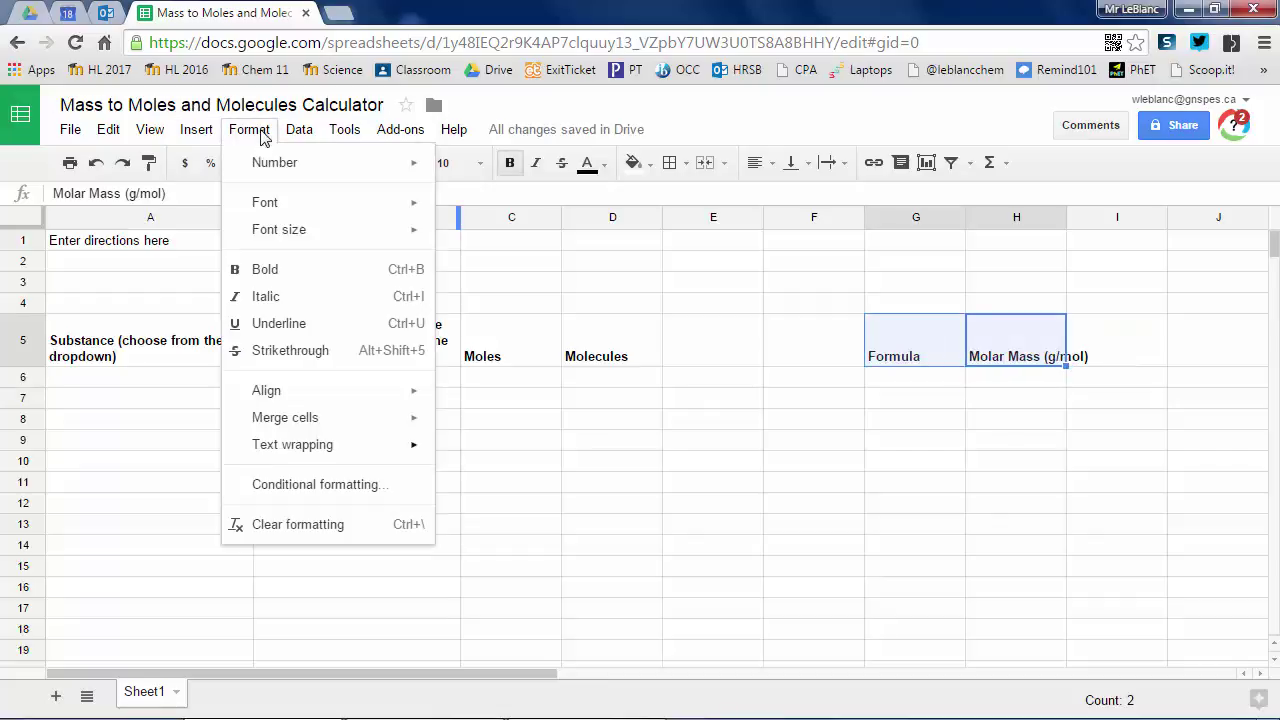
mouse_move(300, 444)
left_click(484, 480)
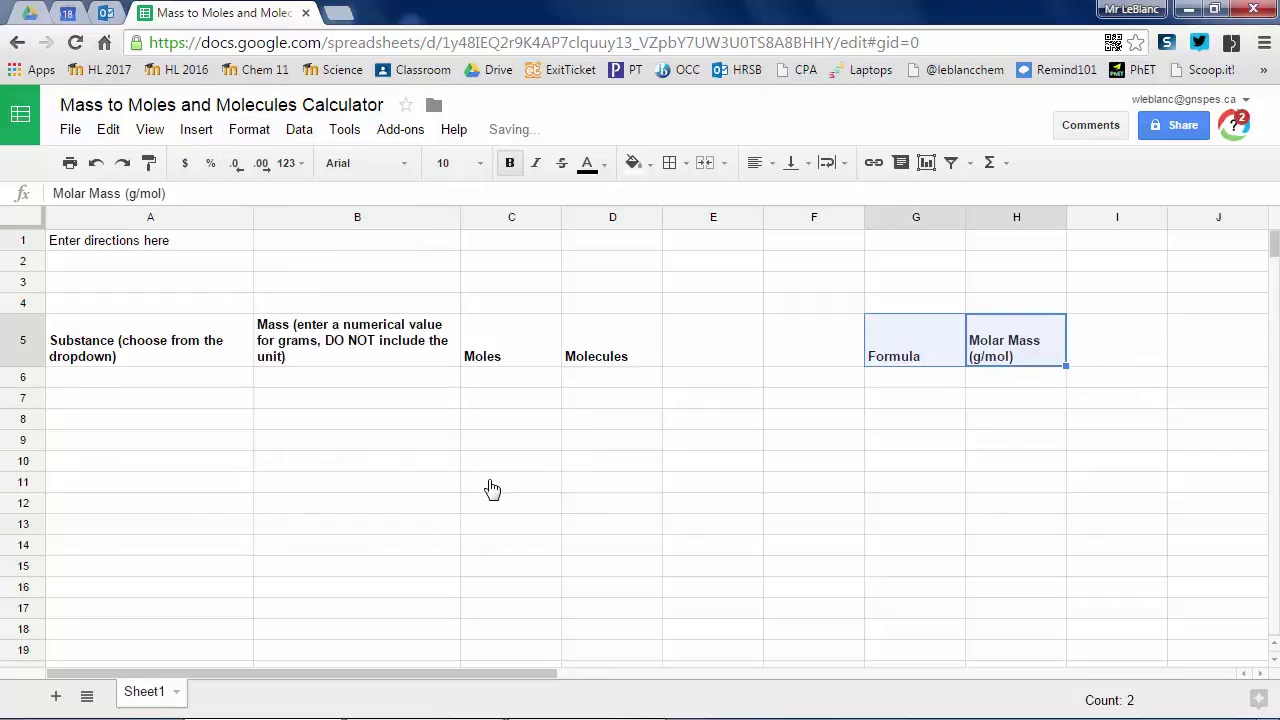
- Enter the formulas NH3, H2O, CH4, C2H6 and C8H18 in G6:G10 under the Formula header
left_click(921, 386)
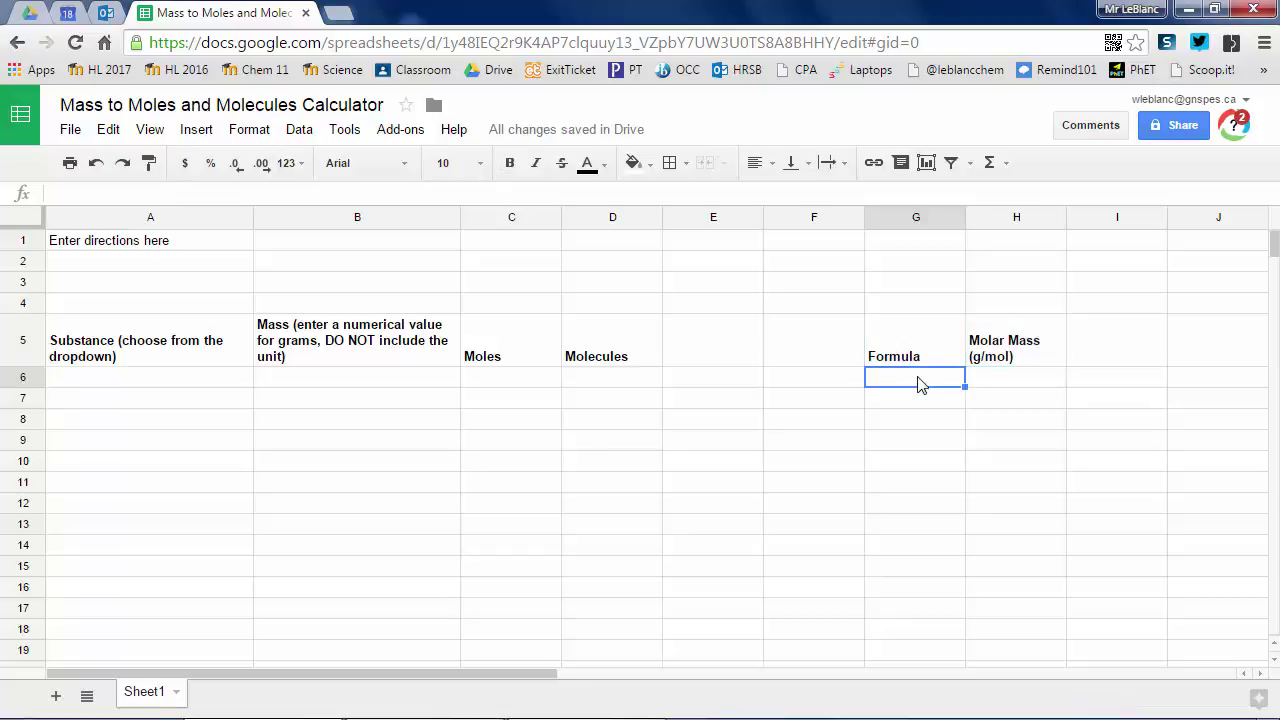
type("NH3")
key("Return")
type("H2)")
key("Return")
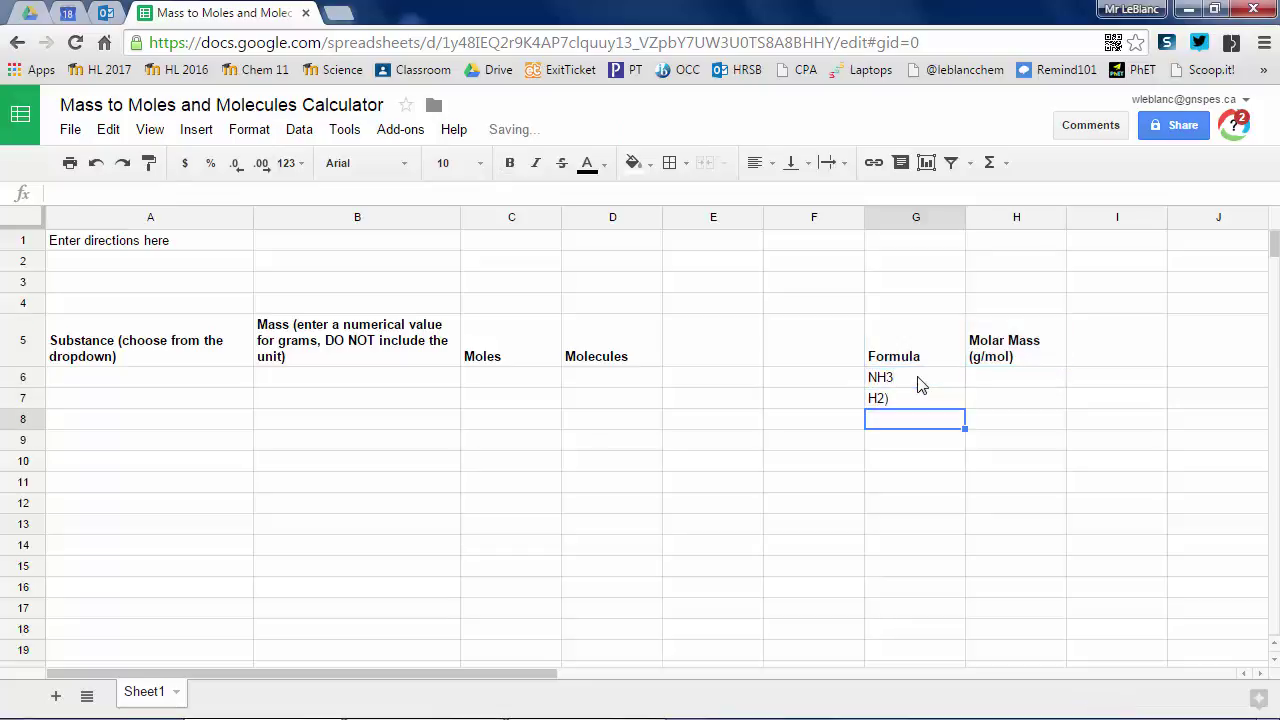
key("Up")
type("H2O")
key("Return")
type("C")
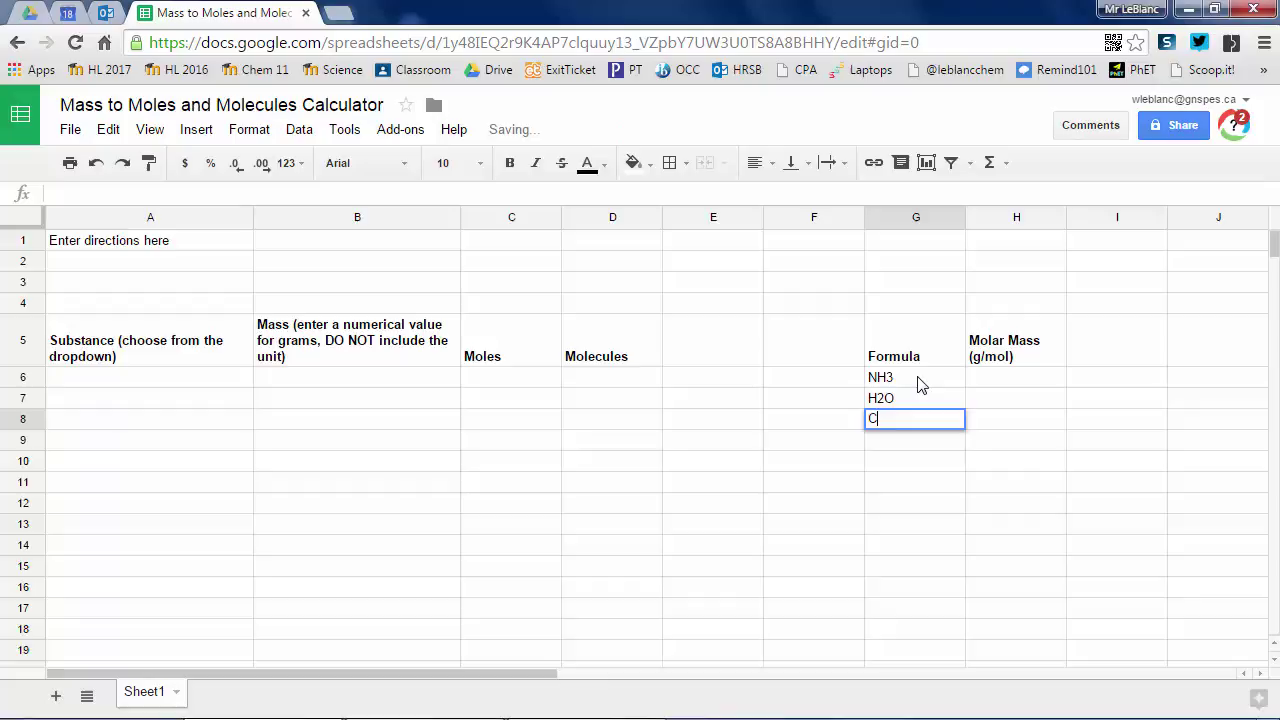
type("H4")
key("Return")
type("C2H6")
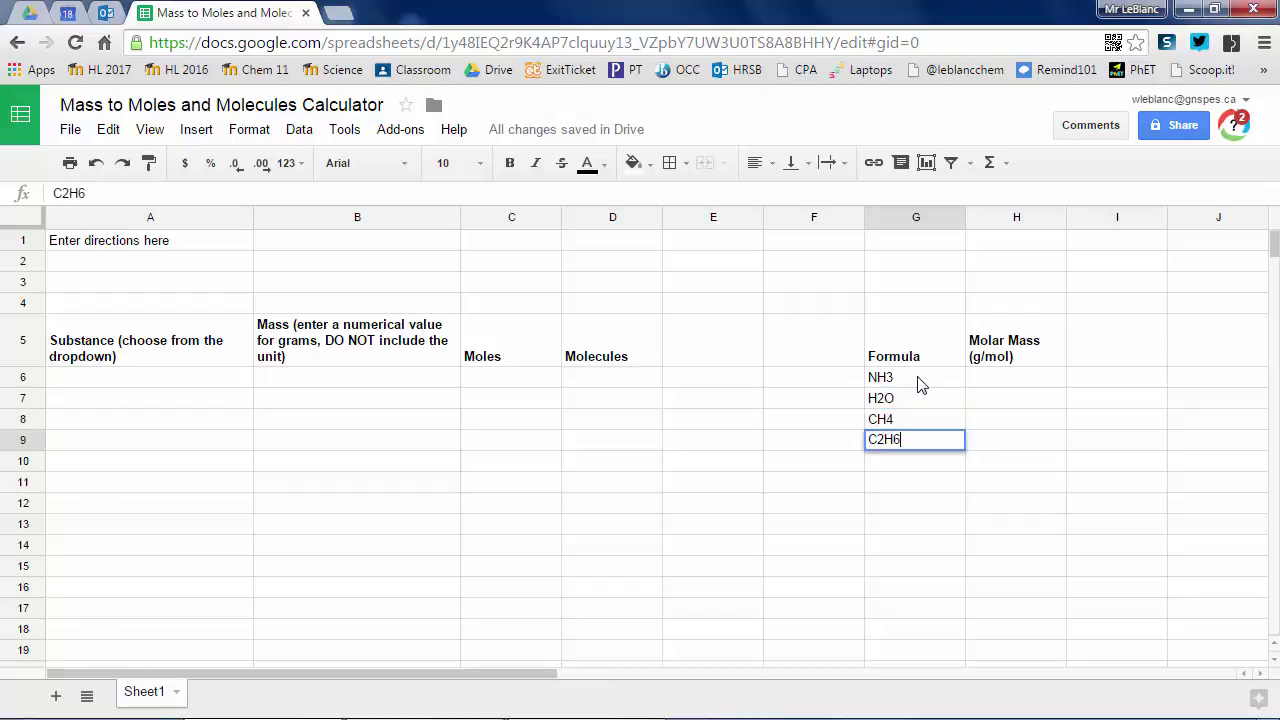
key("Return")
type("C8H18")
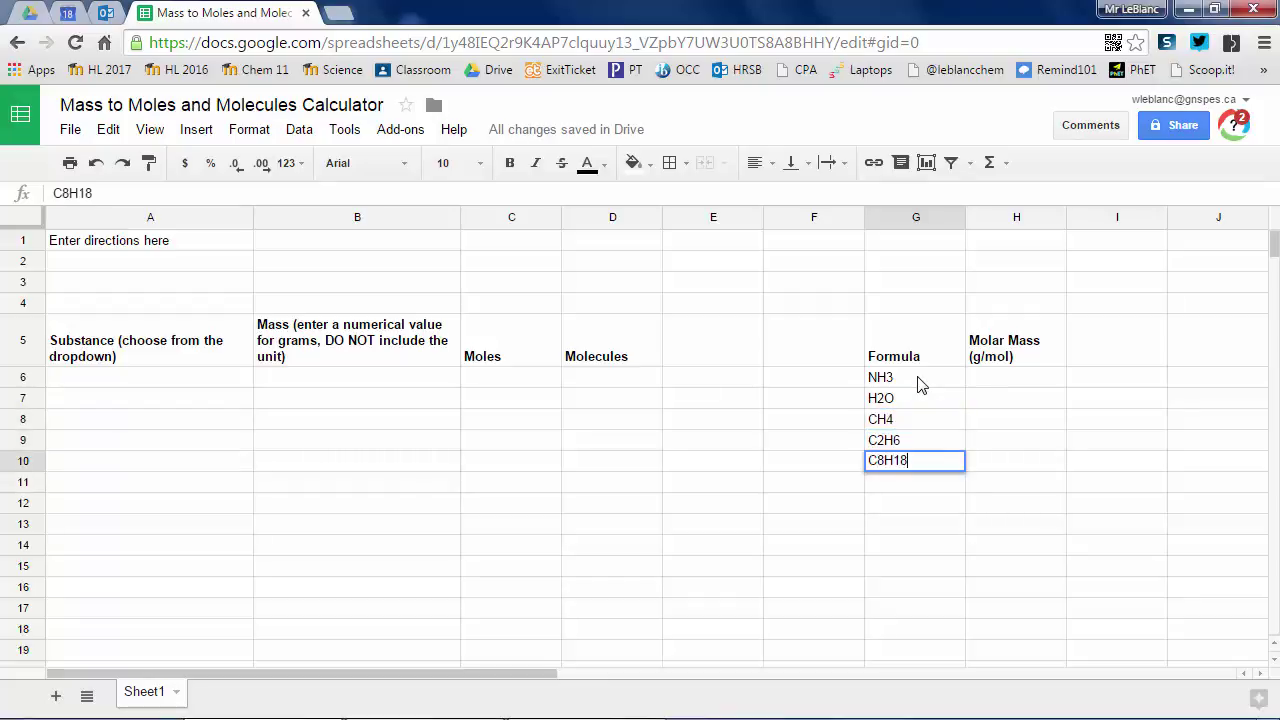
key("Return")
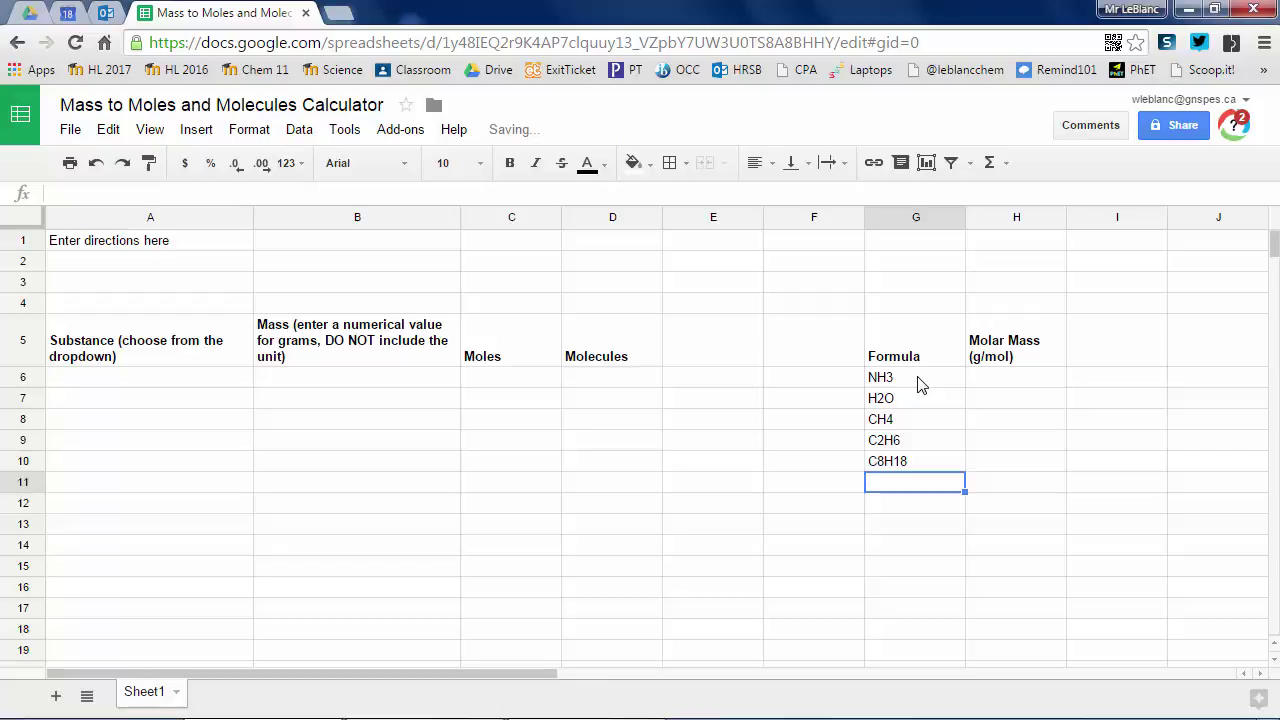
- Continue the formula list in G11:G15 with PCl3, SF6, XeF4, SO2 and Al2O3
type("PCl3")
key("Return")
type("SF6")
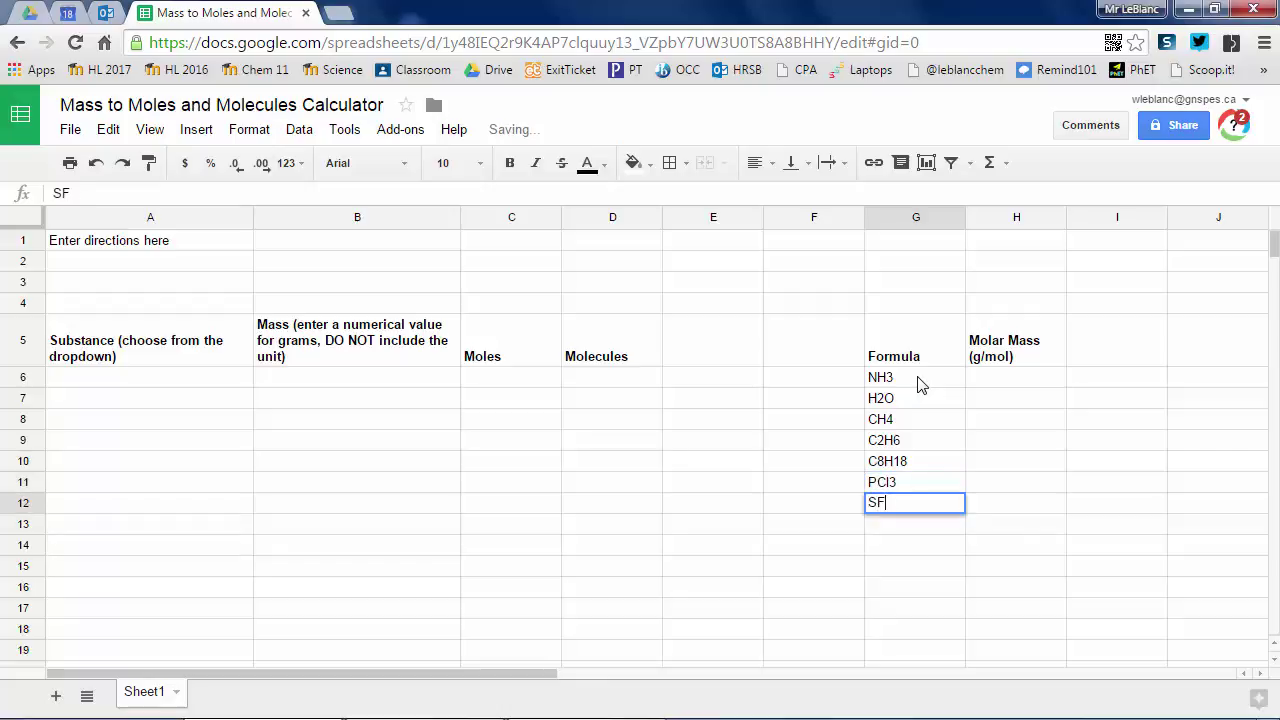
key("Return")
type("XeF4")
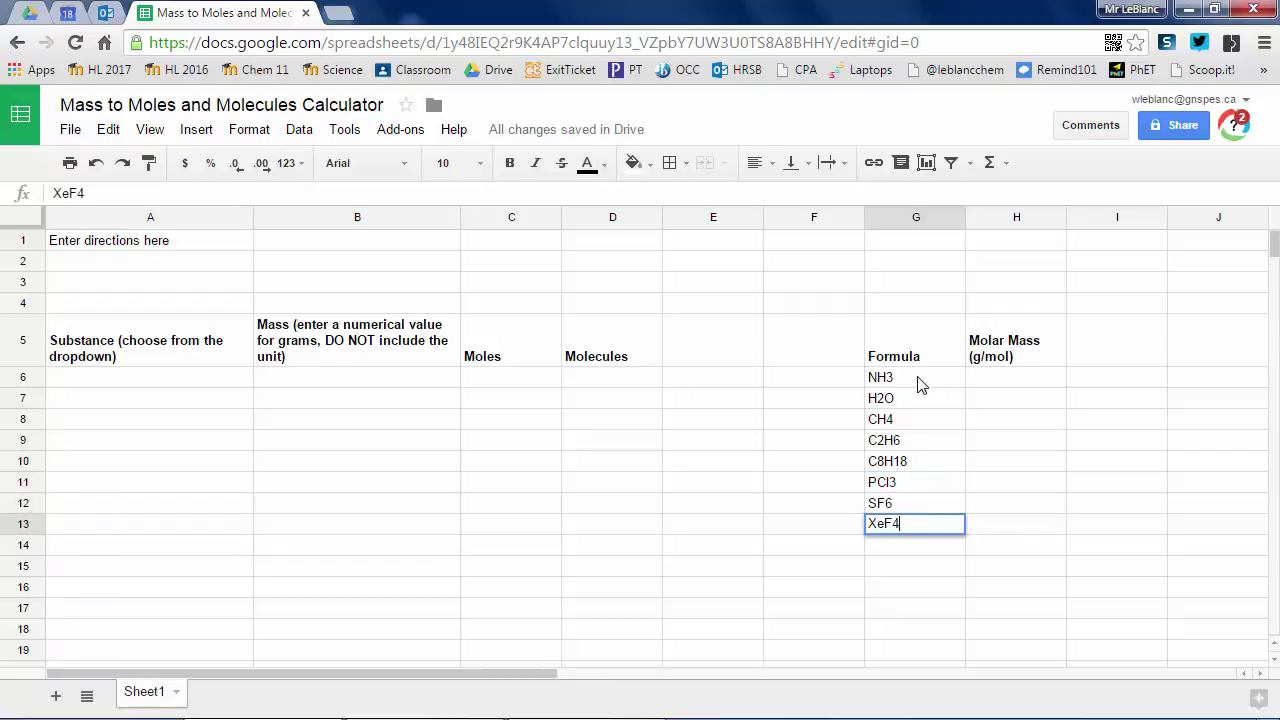
key("Return")
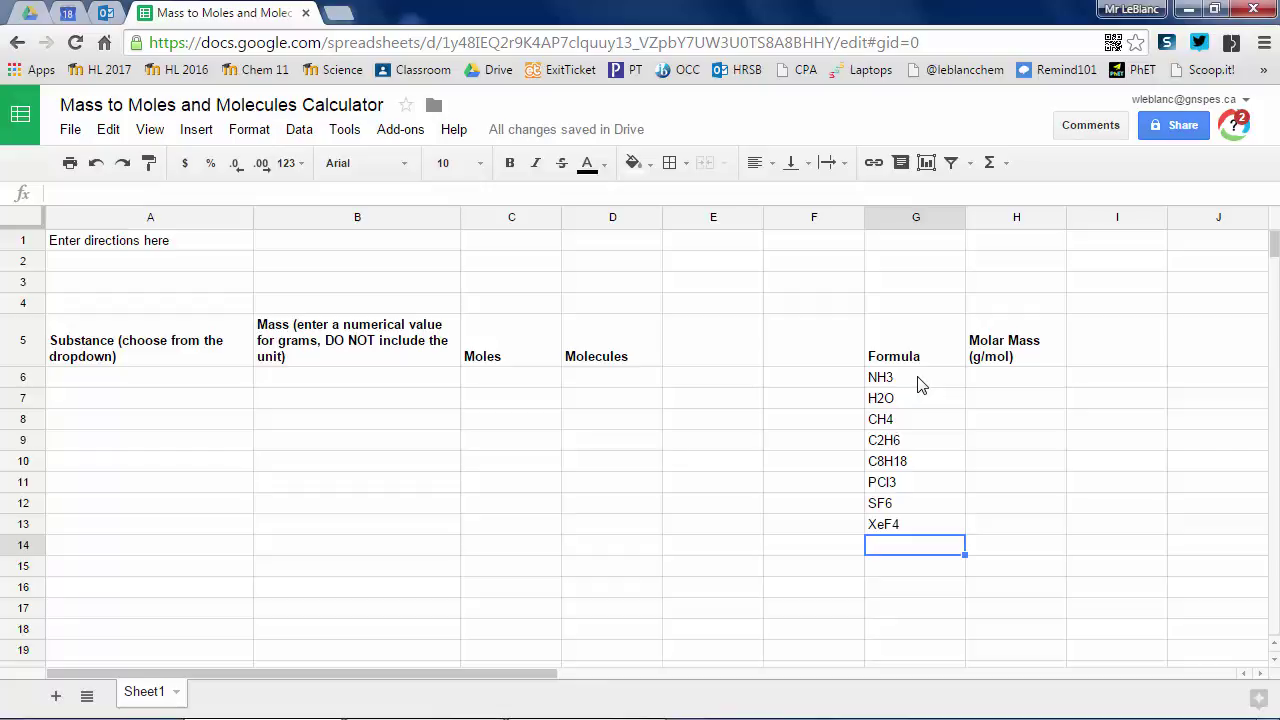
type("SO2")
key("Return")
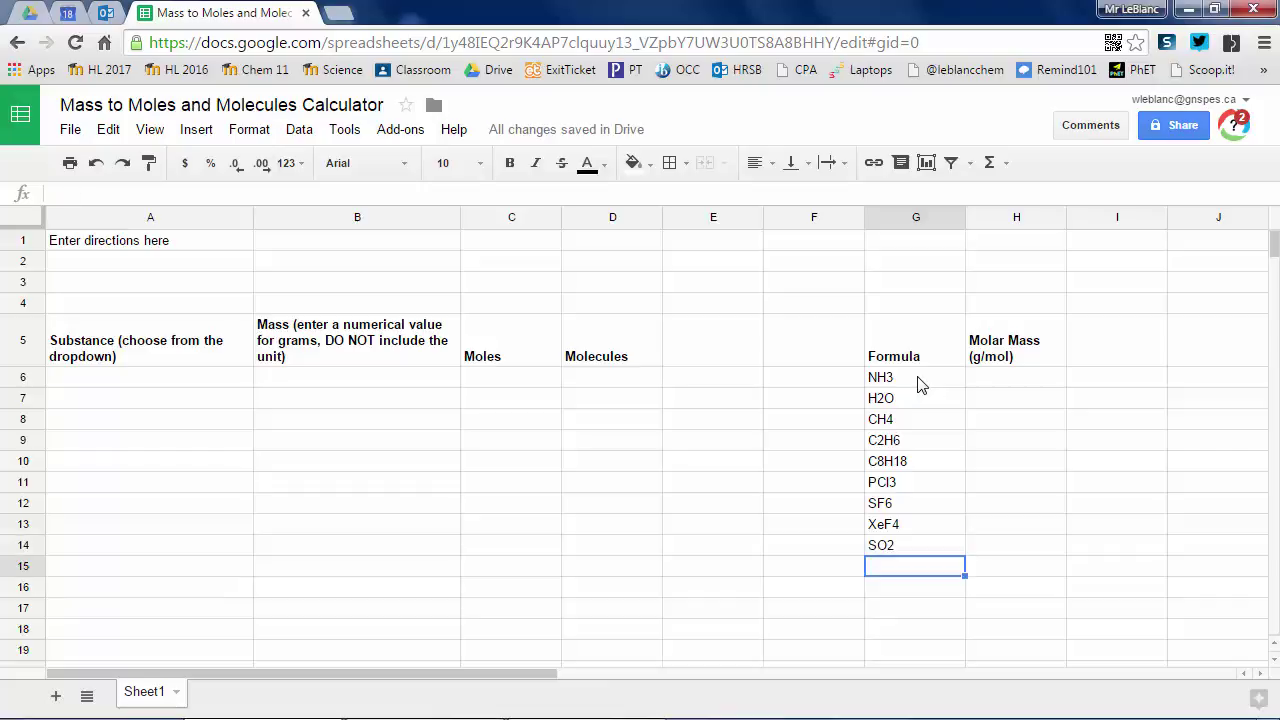
type("Al2")
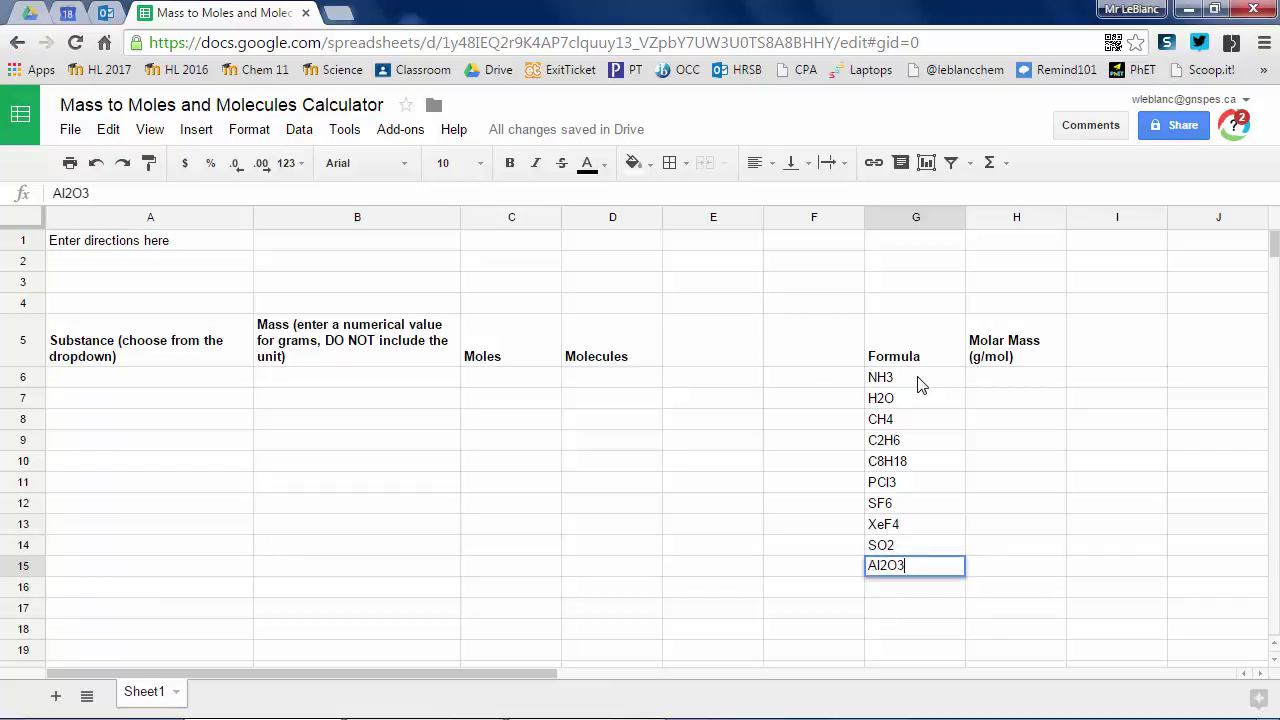
type("O3")
key("Return")
- Enter the molar masses 17.04, 18.02, 18.05 and 30.08 in H6:H9 beside NH3, H2O, CH4 and C2H6
key("Up")
key("Up")
key("Up")
key("Up")
key("Up")
key("Up")
key("Up")
key("Up")
key("Up")
key("Up")
key("Right")
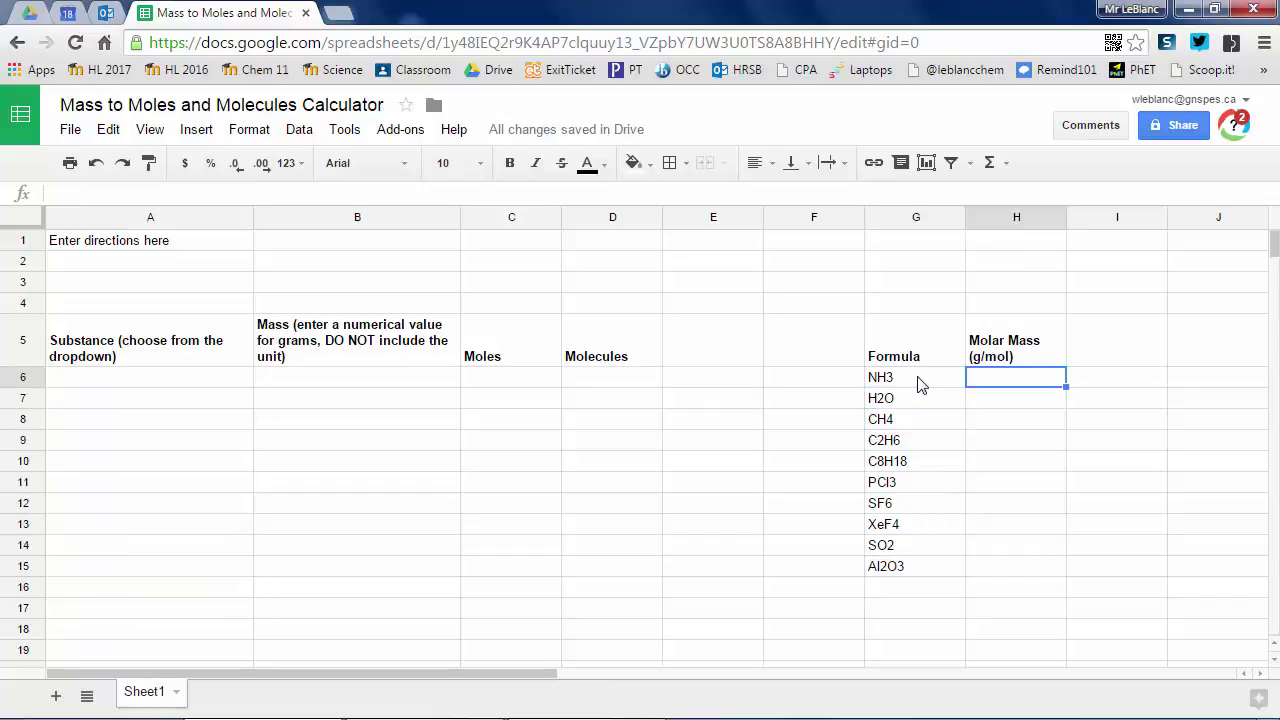
type("17.04")
key("Return")
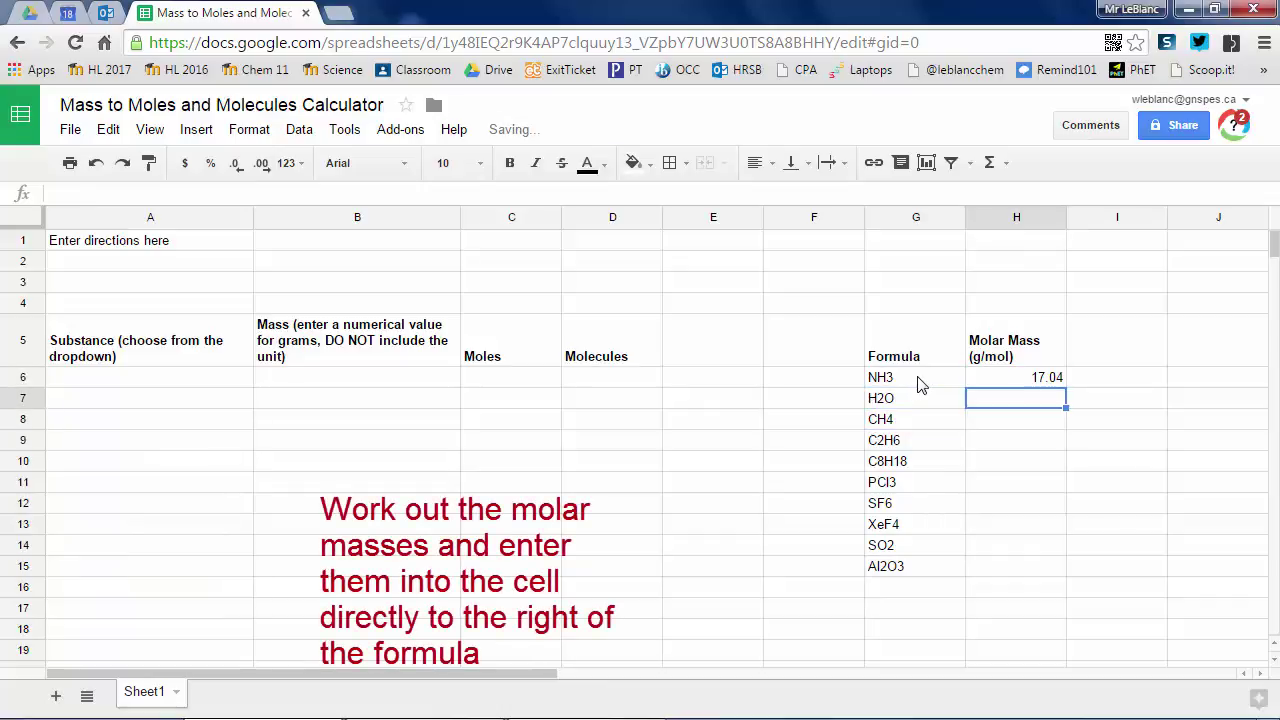
type("18.02")
key("Return")
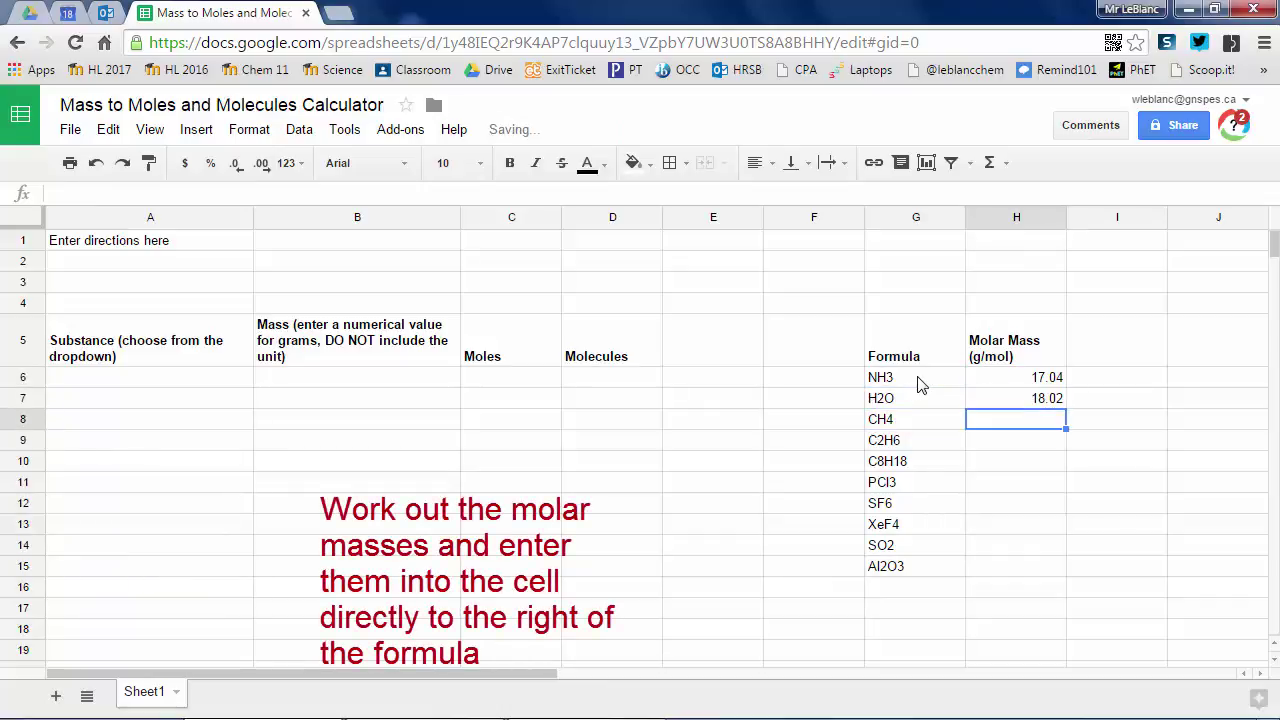
type("18.")
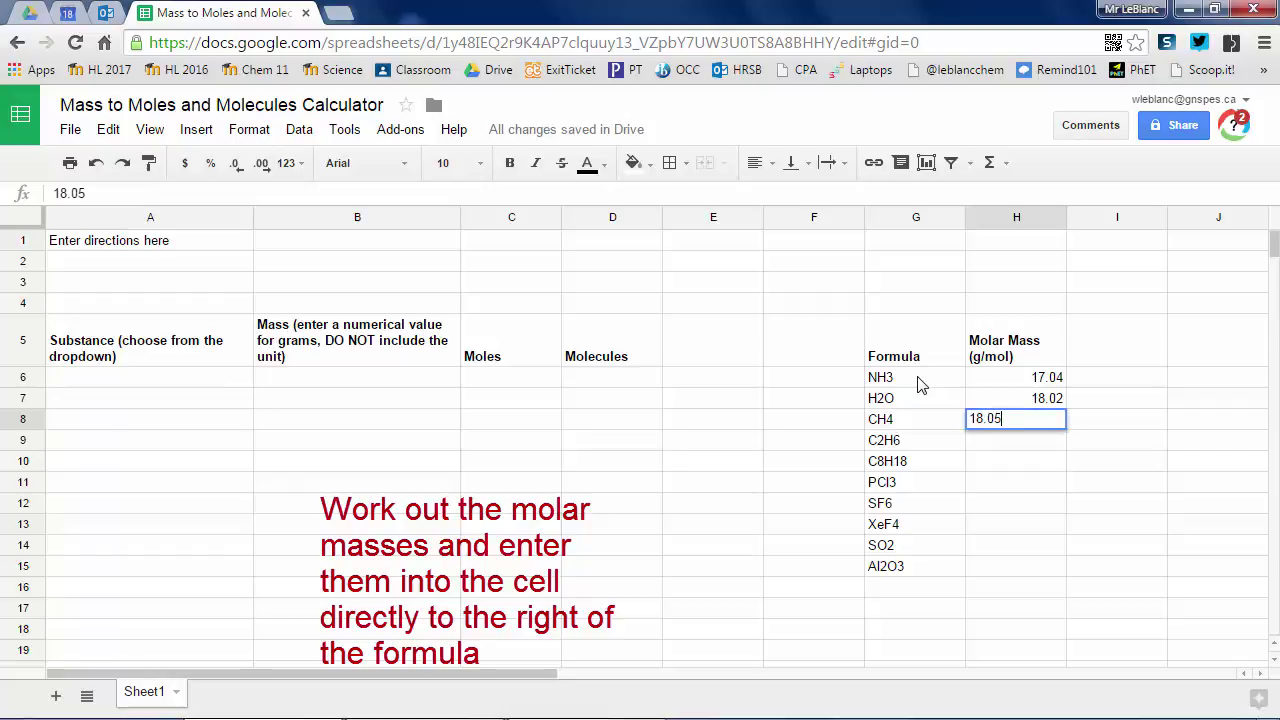
type("05")
key("Return")
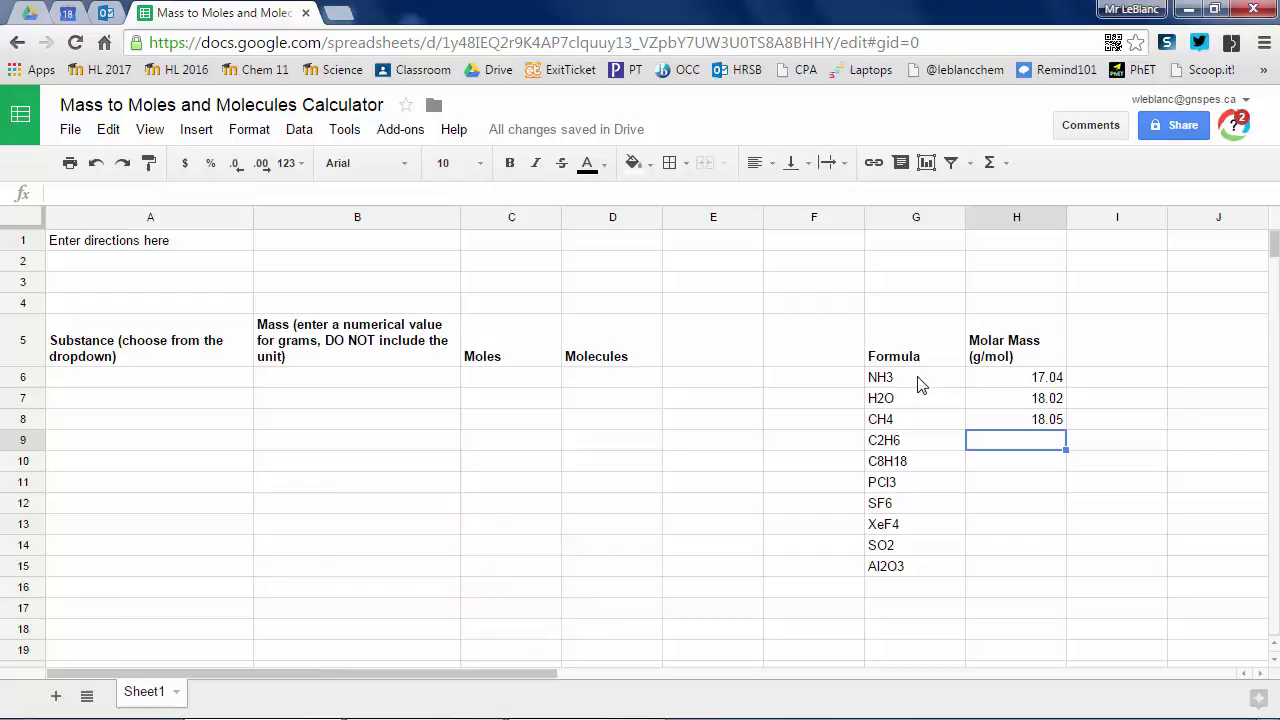
type("30.0")
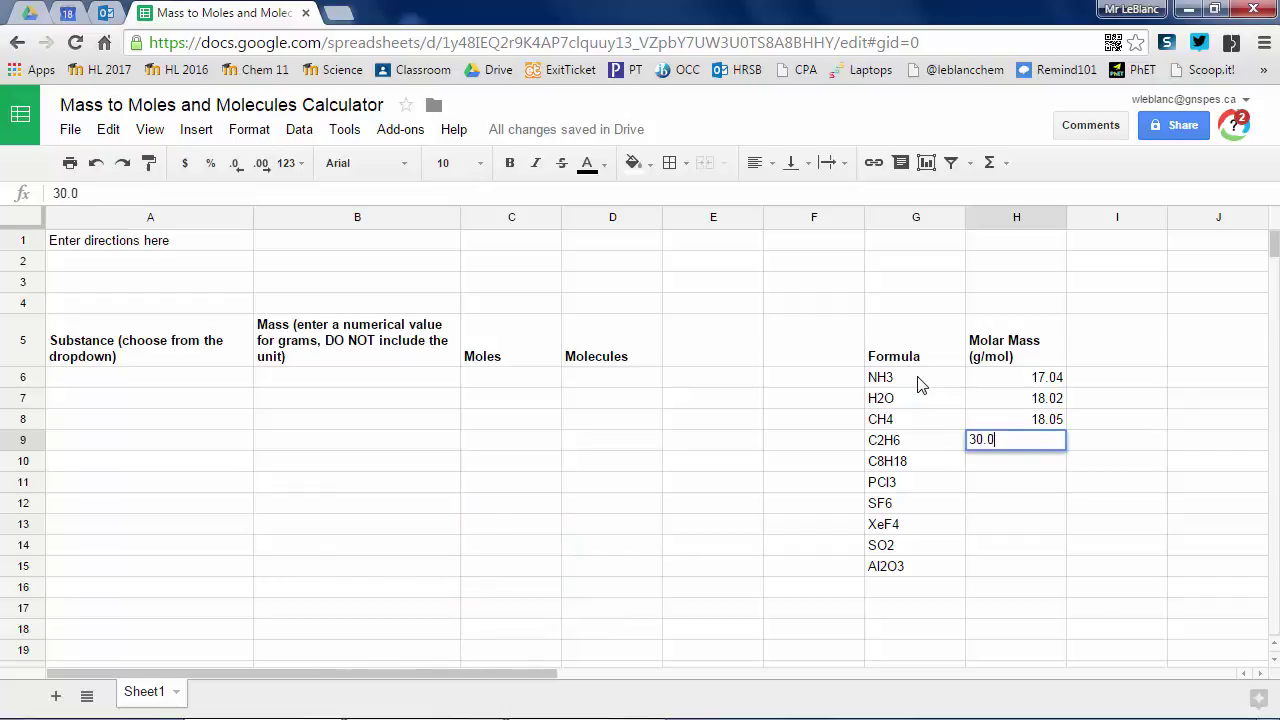
type("8")
- Search the help for "creating a dropdown list" and read the article on creating an in-cell dropdown list
left_click(453, 129)
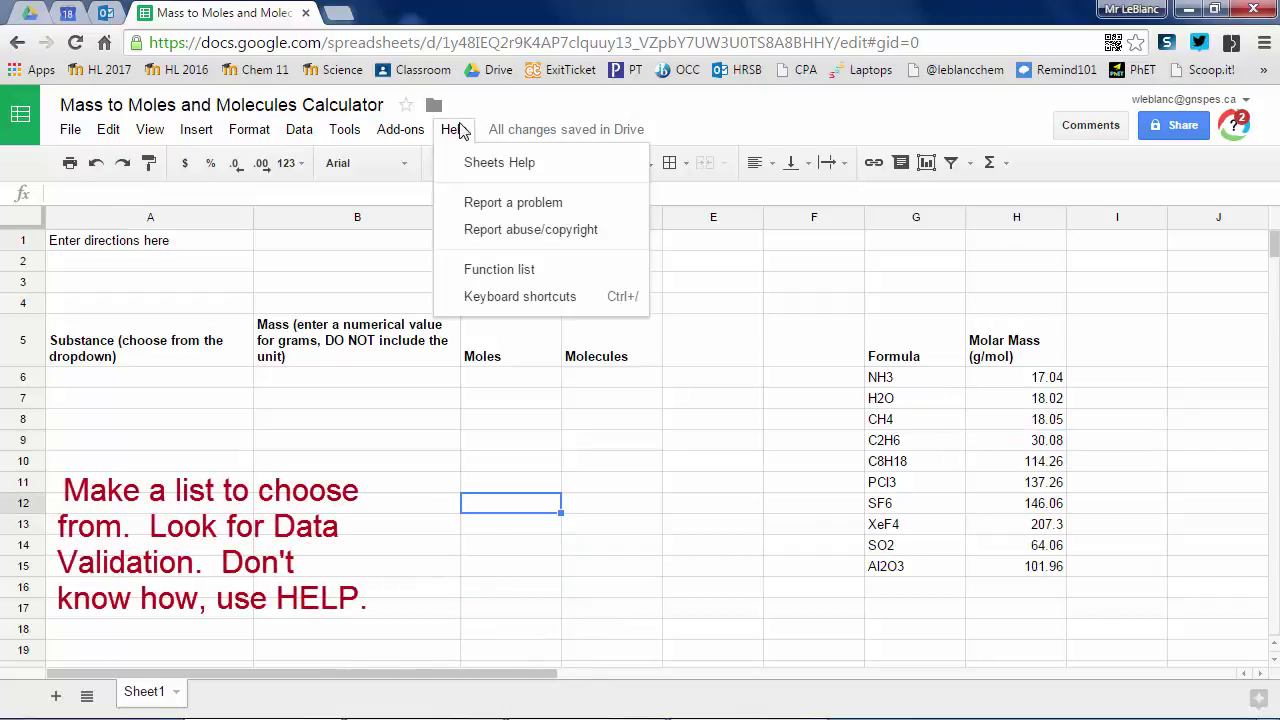
left_click(474, 162)
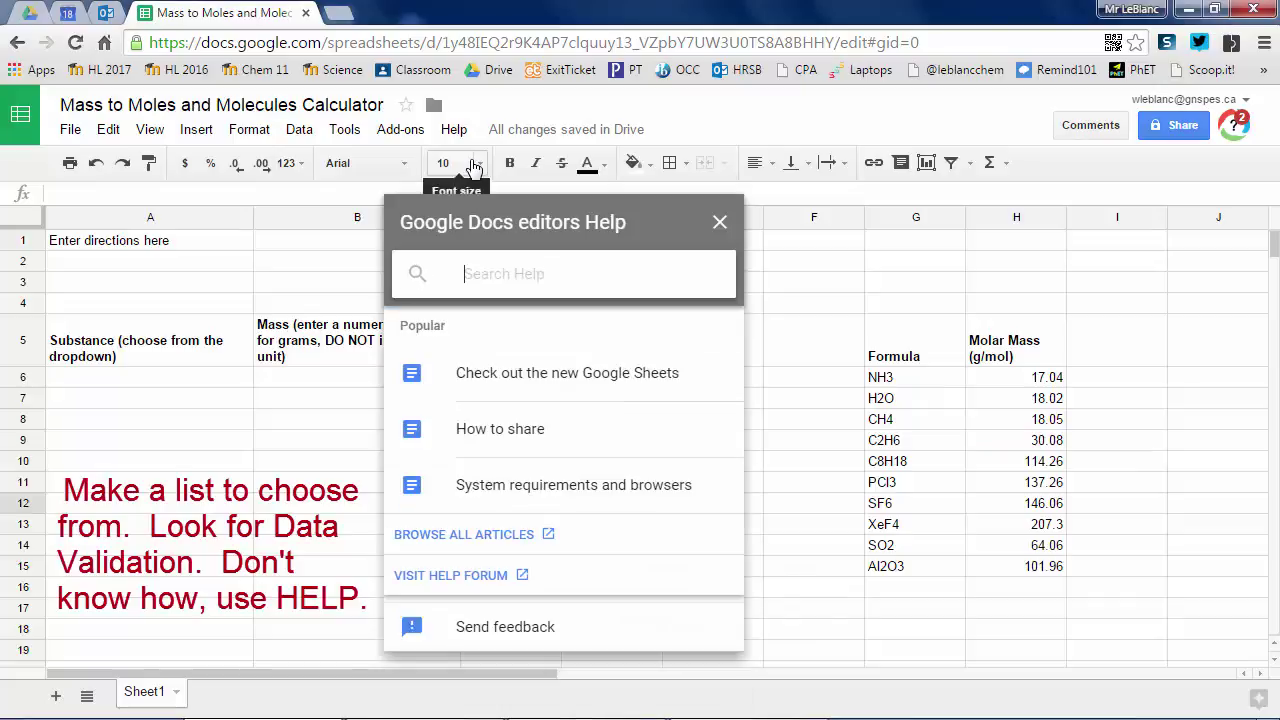
type("creating a ")
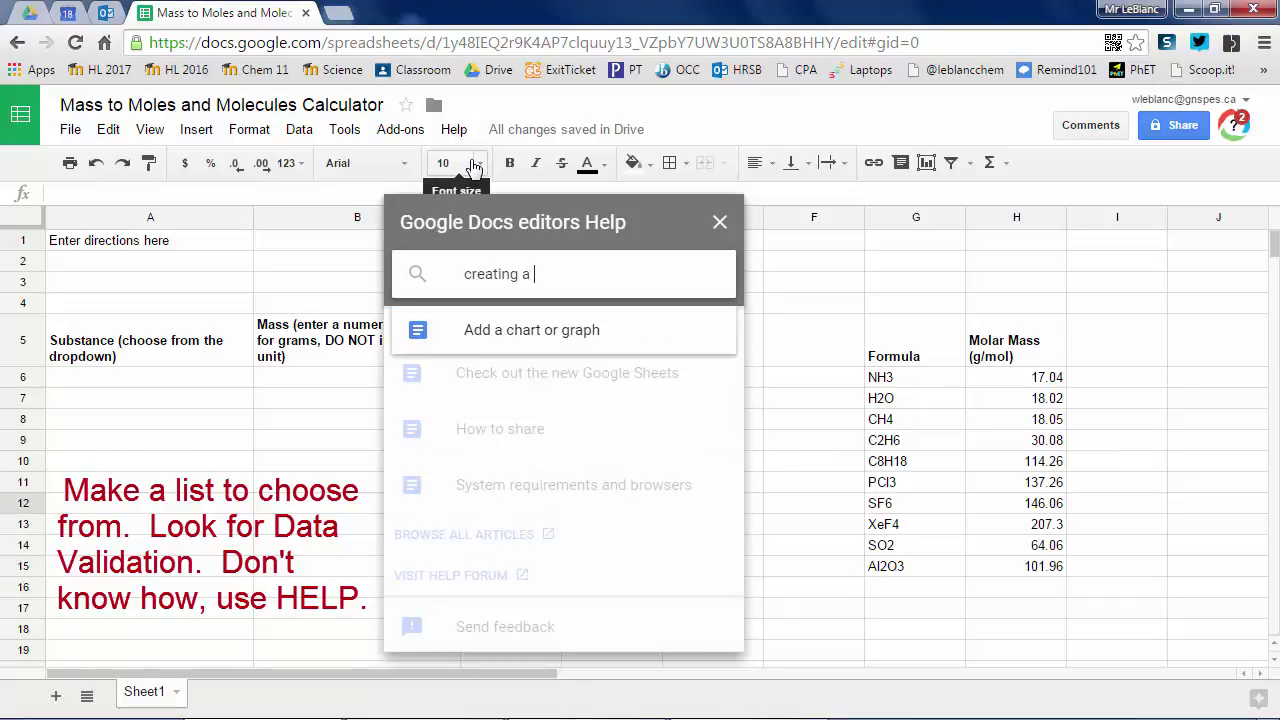
type("dropdown lis")
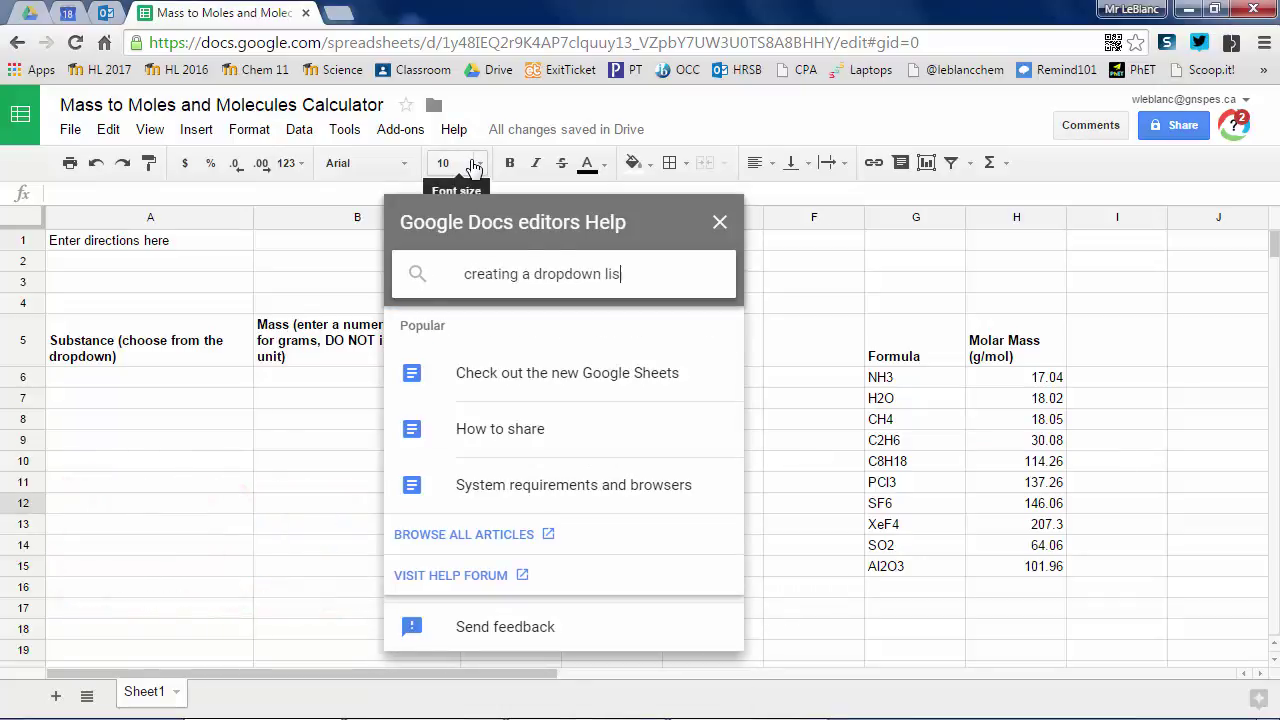
type("t")
left_click(590, 379)
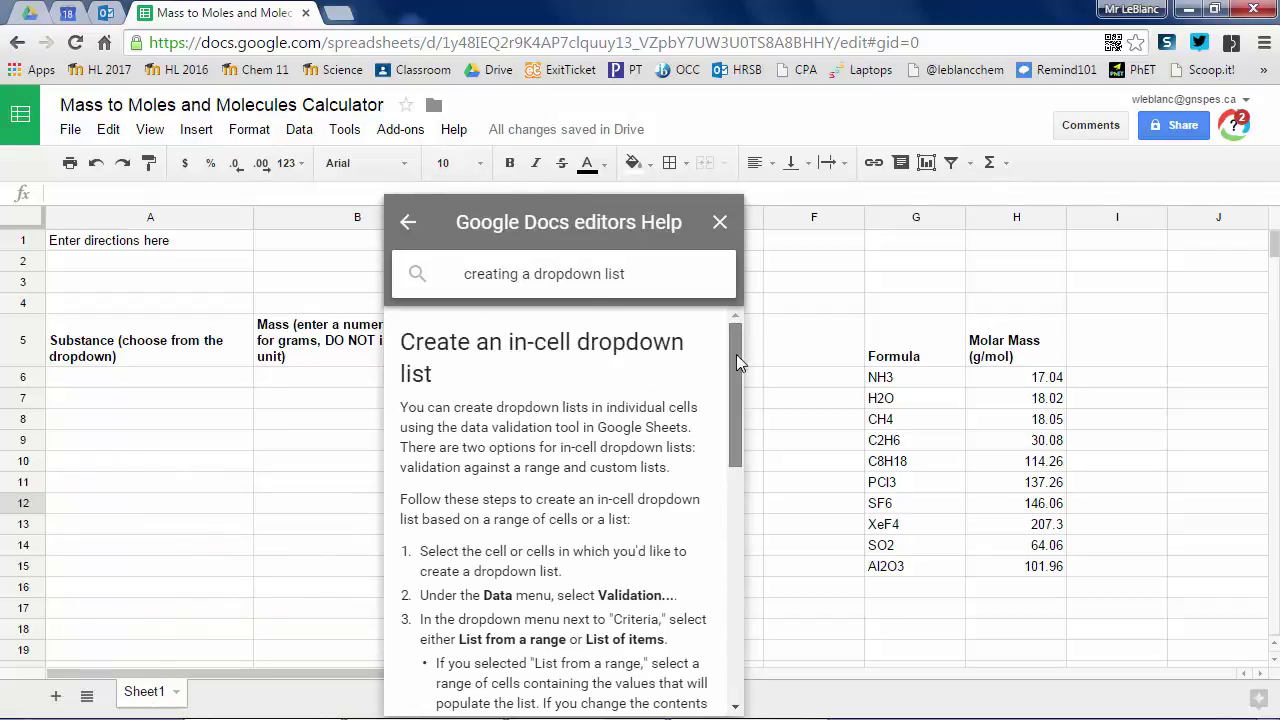
left_click_drag(736, 354, 725, 530)
key("Escape")
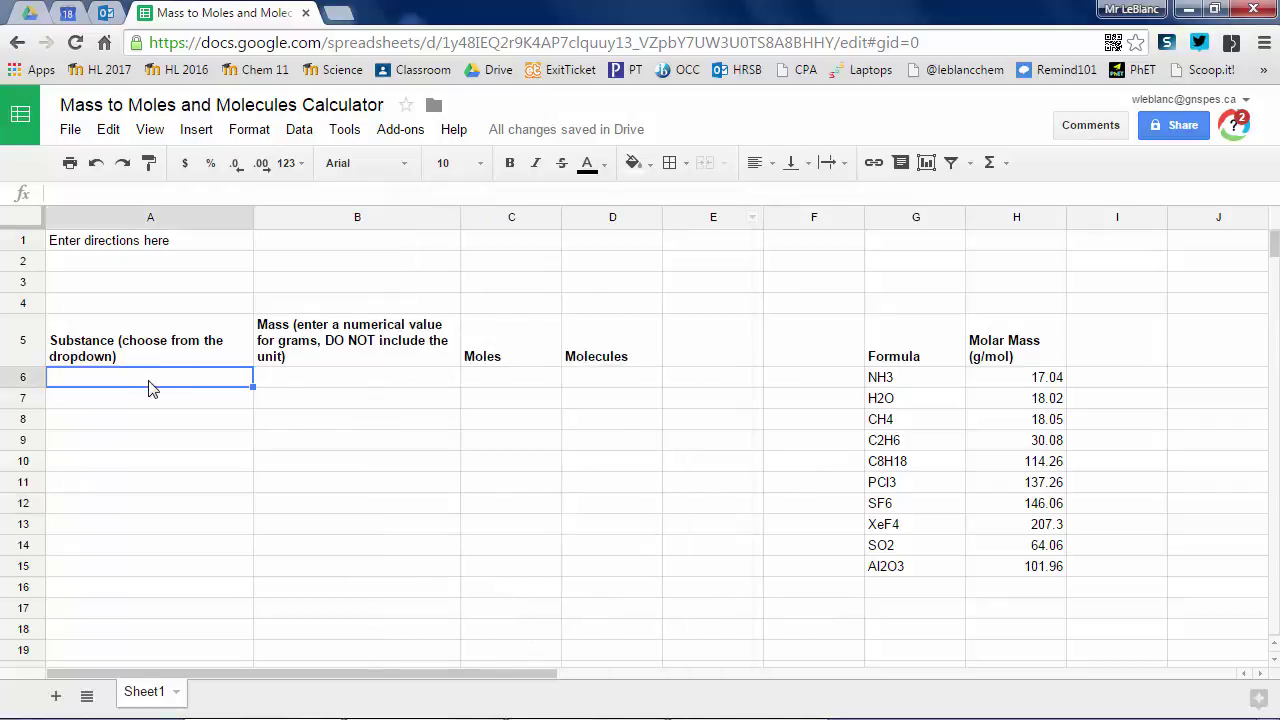
- Add data validation to A6 as a list from the range Sheet1!G6:G15 and check the choices in its dropdown
right_click(155, 387)
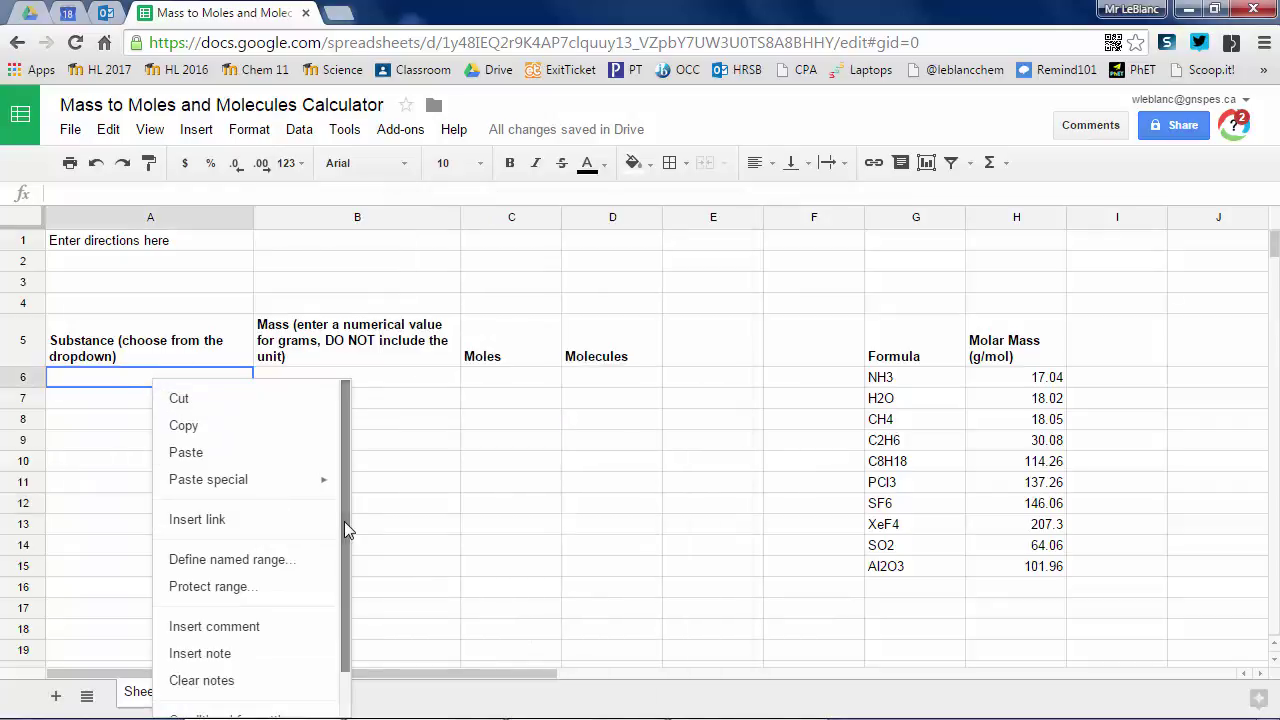
left_click_drag(344, 521, 348, 612)
left_click(238, 698)
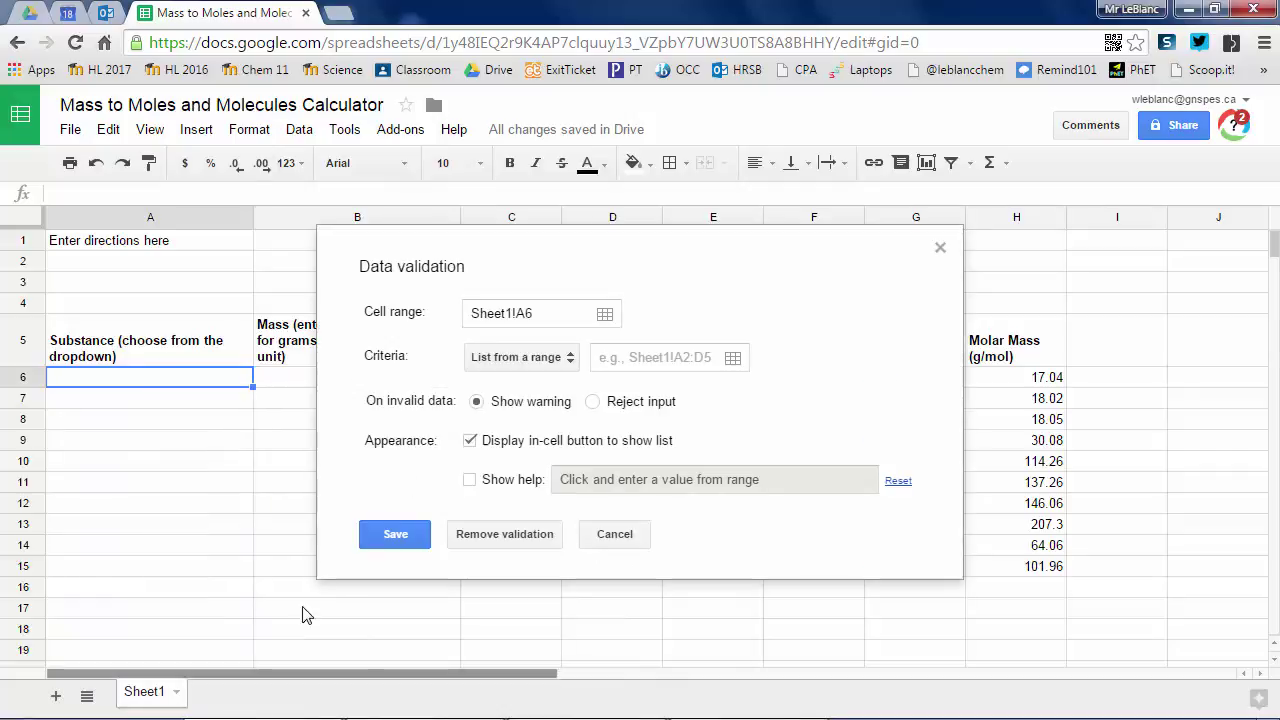
left_click(733, 357)
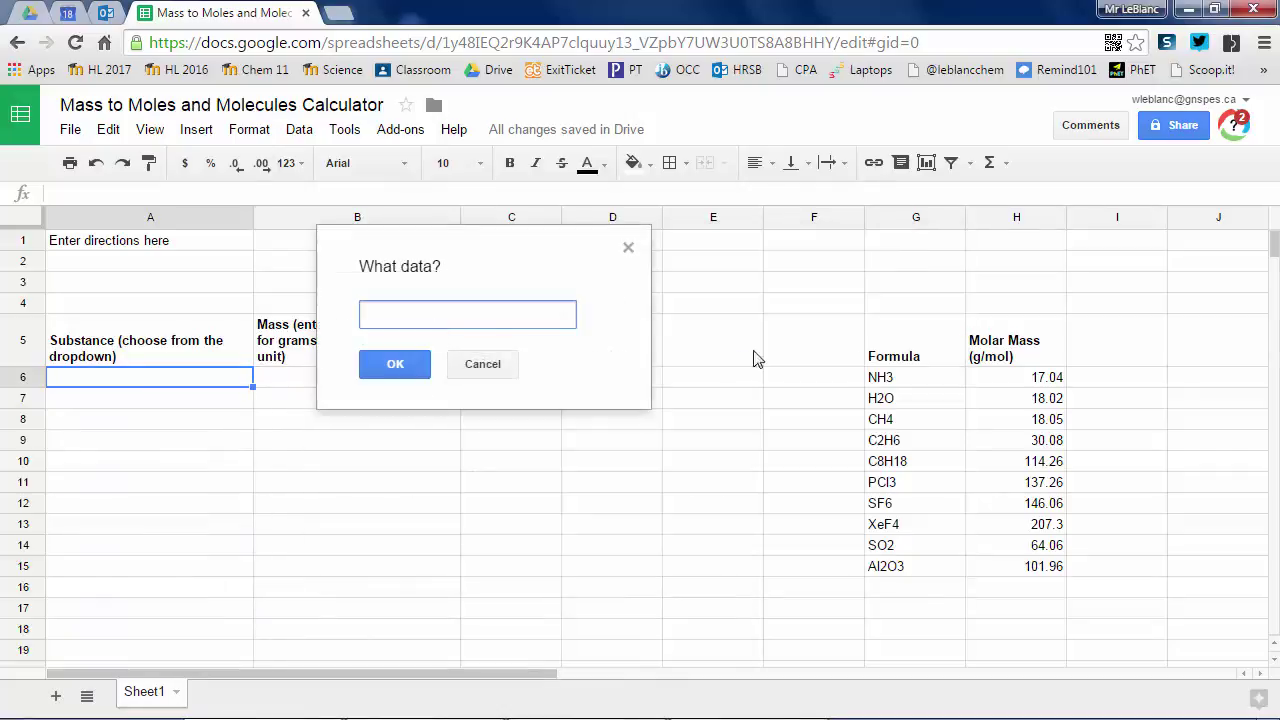
left_click_drag(920, 382, 874, 560)
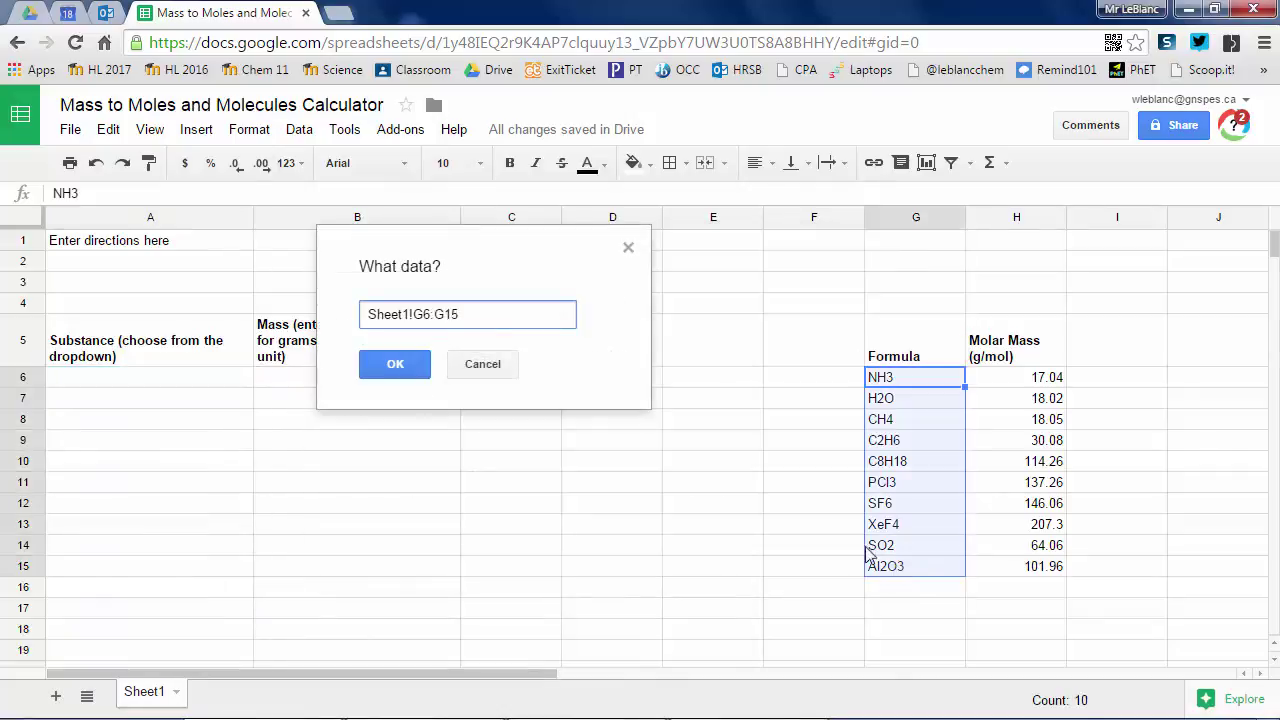
left_click(389, 368)
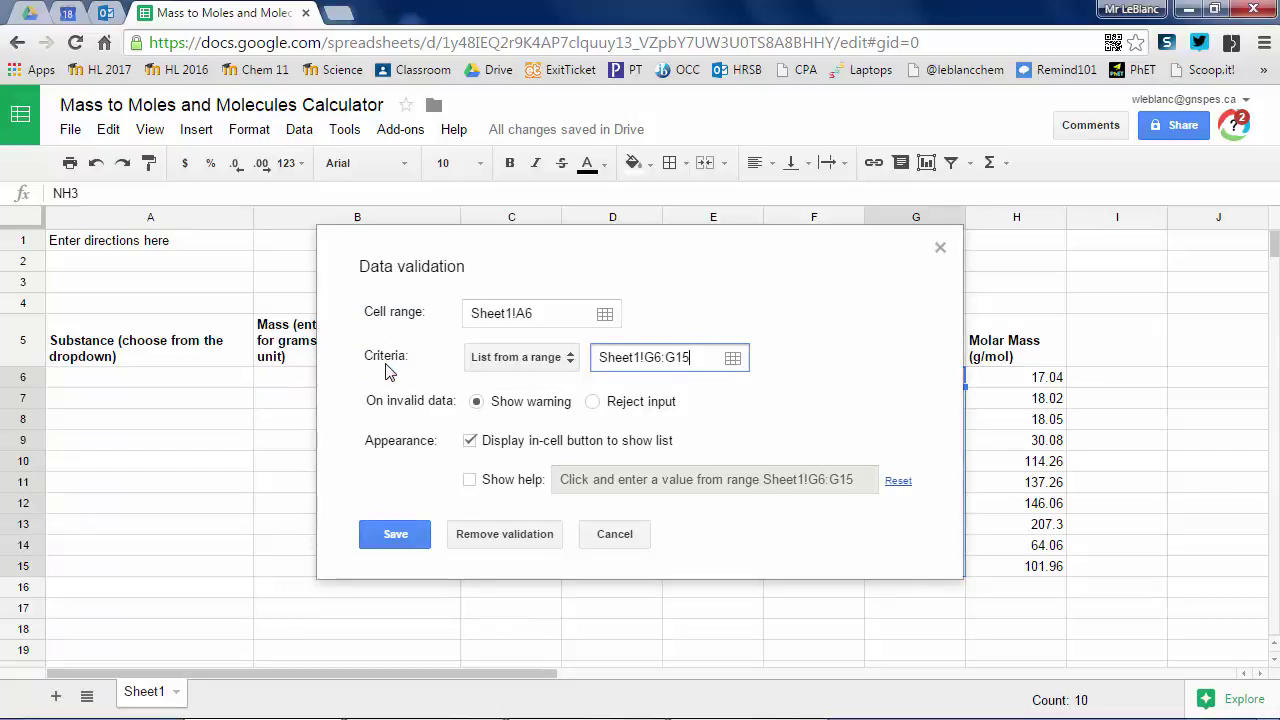
left_click(407, 543)
left_click(248, 376)
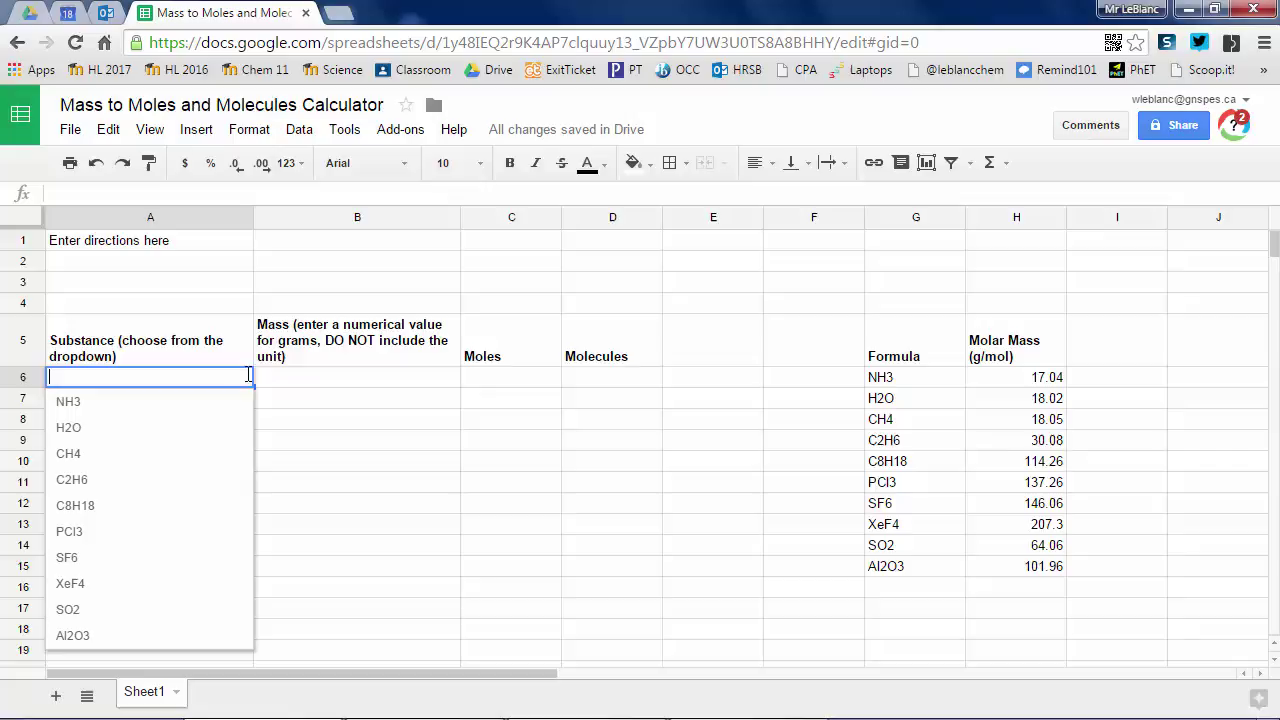
left_click(305, 384)
left_click(510, 419)
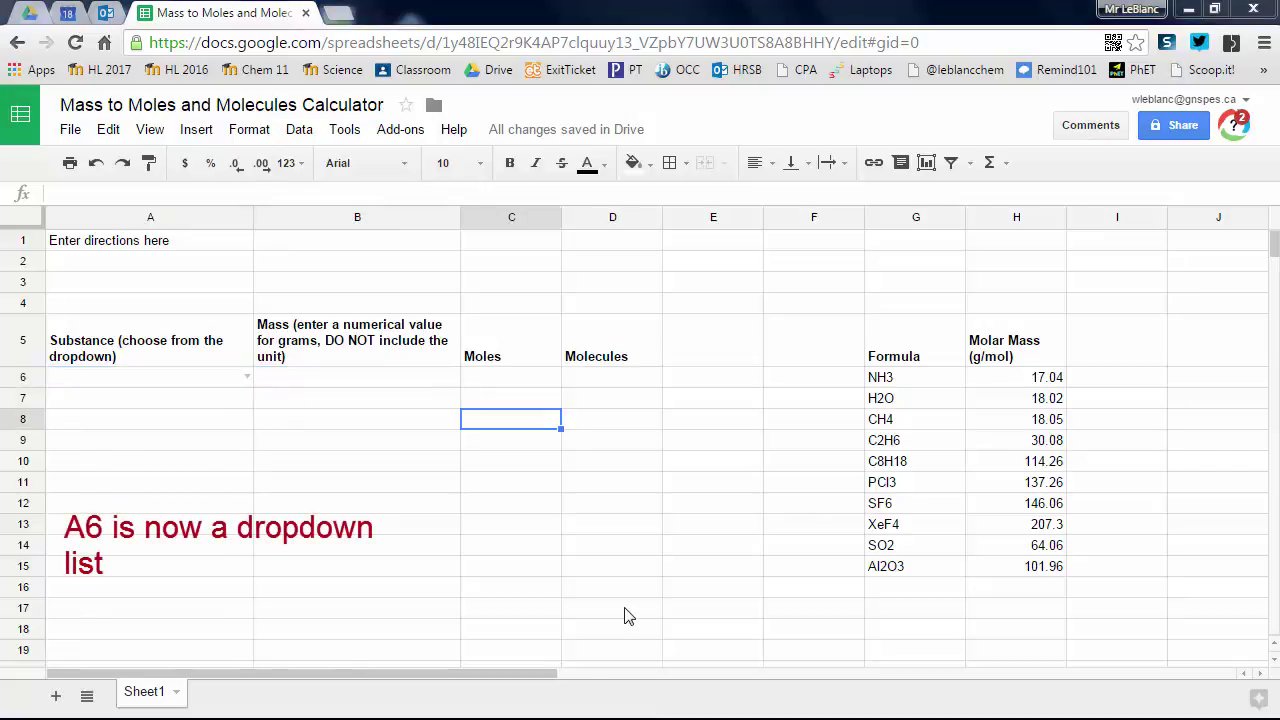
- Insert an empty column directly after the Mass column B
left_click(357, 384)
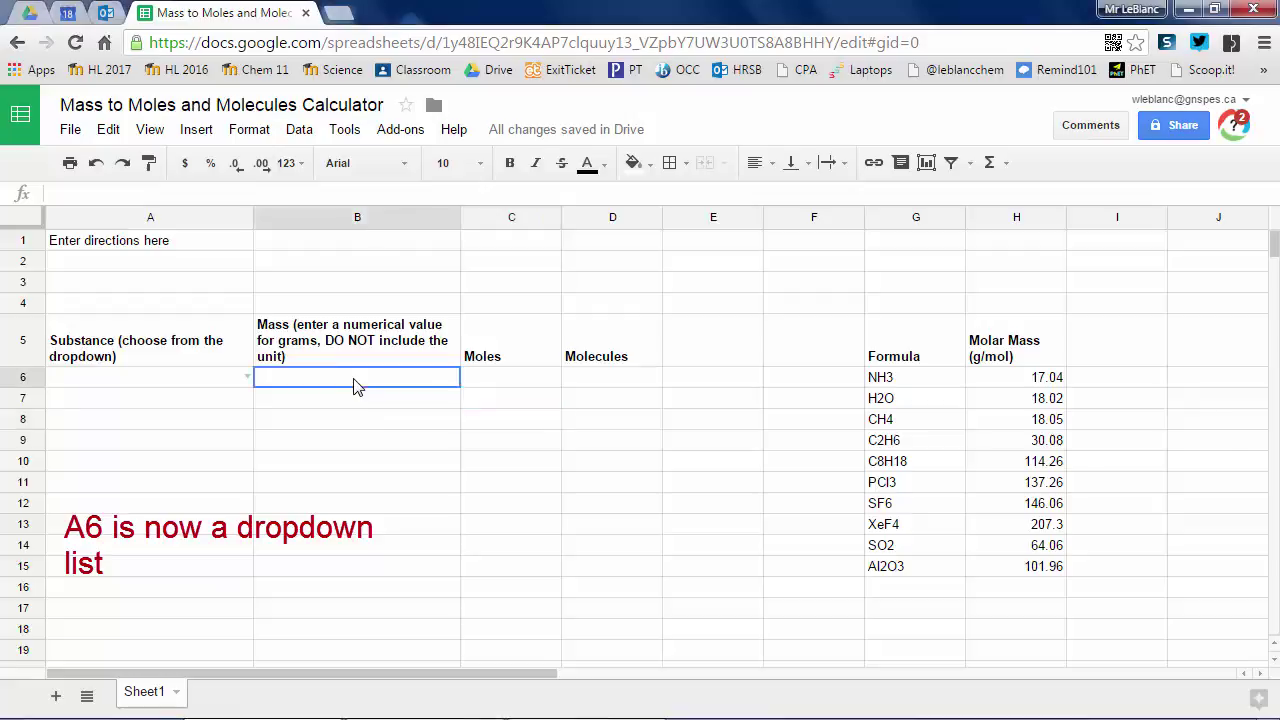
left_click(196, 130)
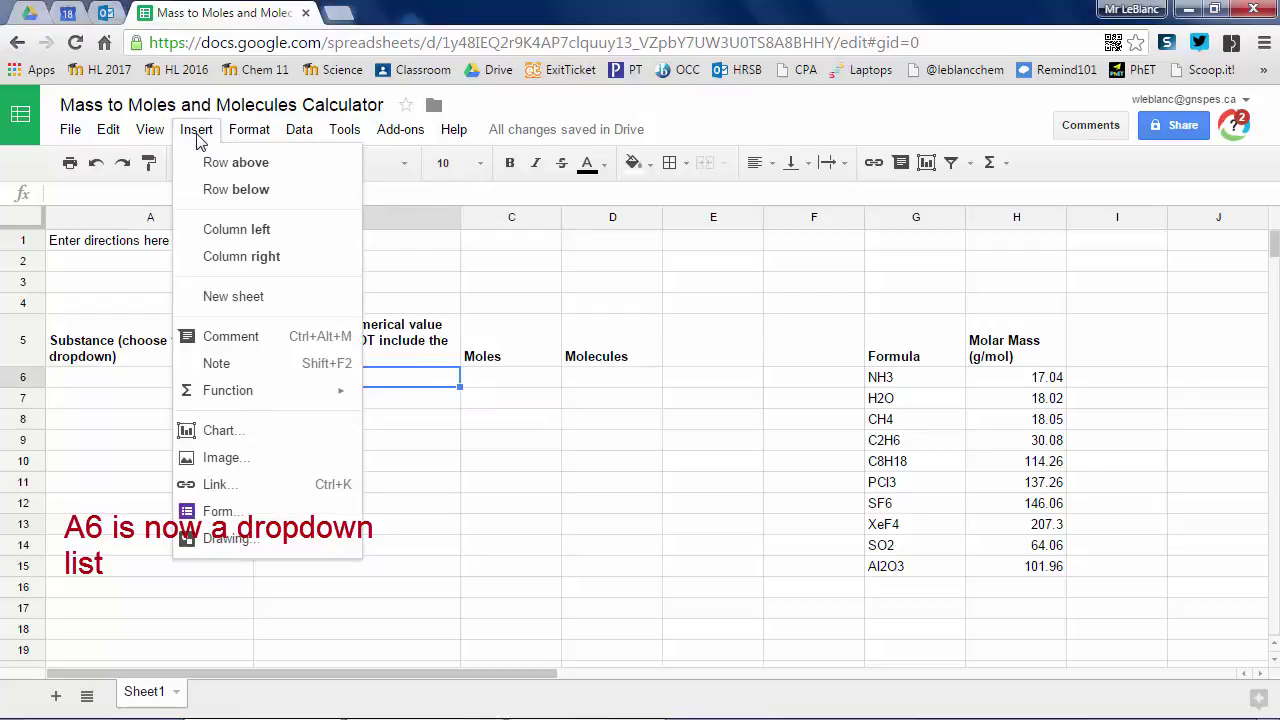
left_click(260, 257)
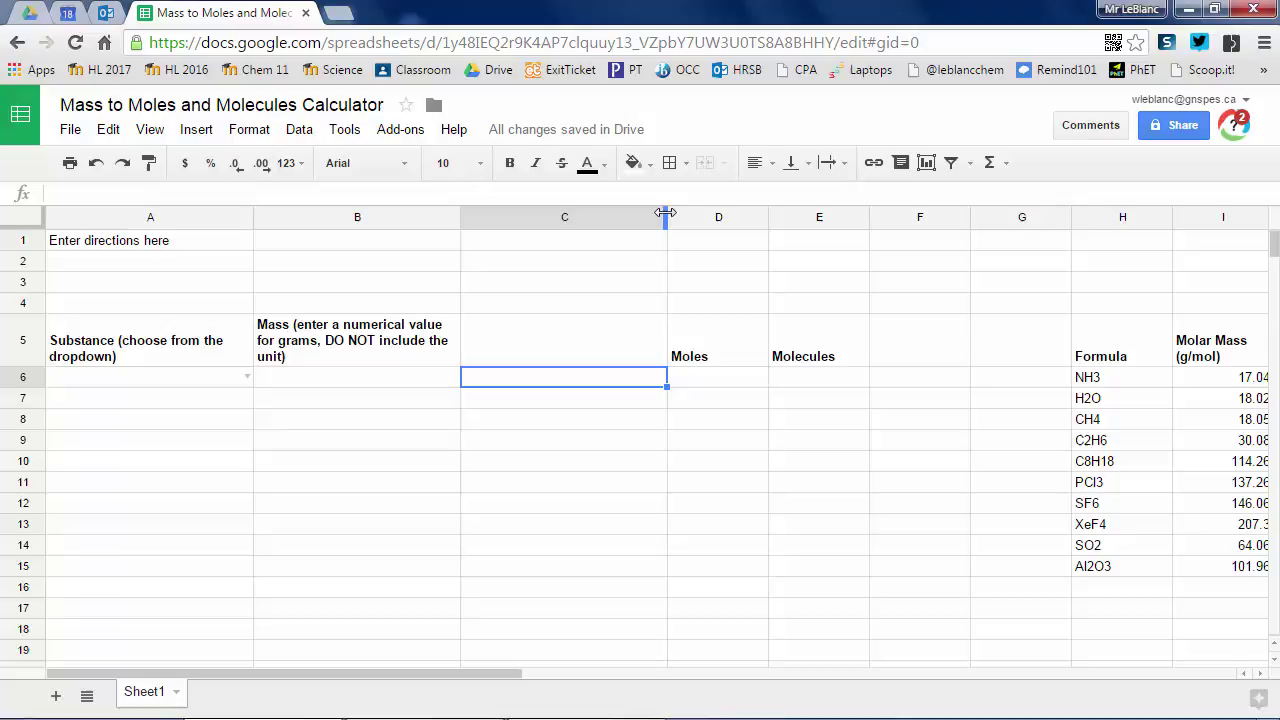
left_click_drag(665, 213, 566, 220)
left_click(371, 349)
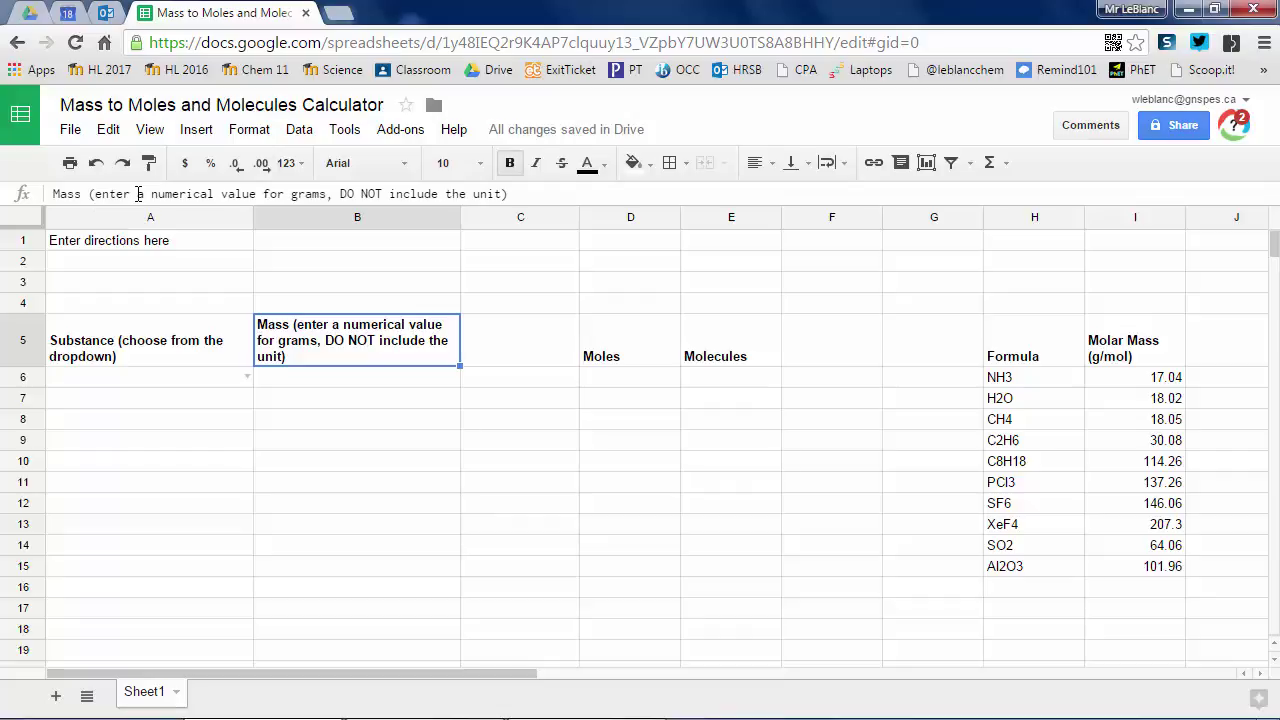
key("ctrl+z")
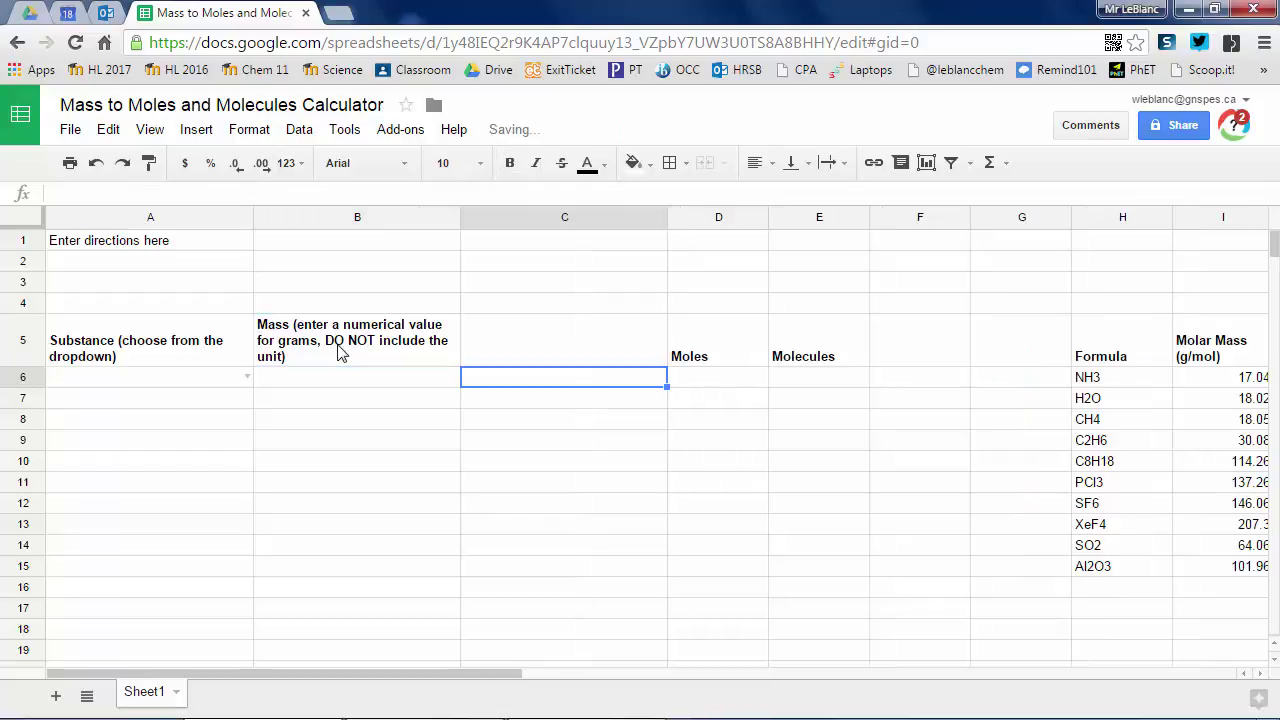
- Move the Mass heading from B5 to C5 by cutting and pasting it
left_click(339, 350)
right_click(339, 350)
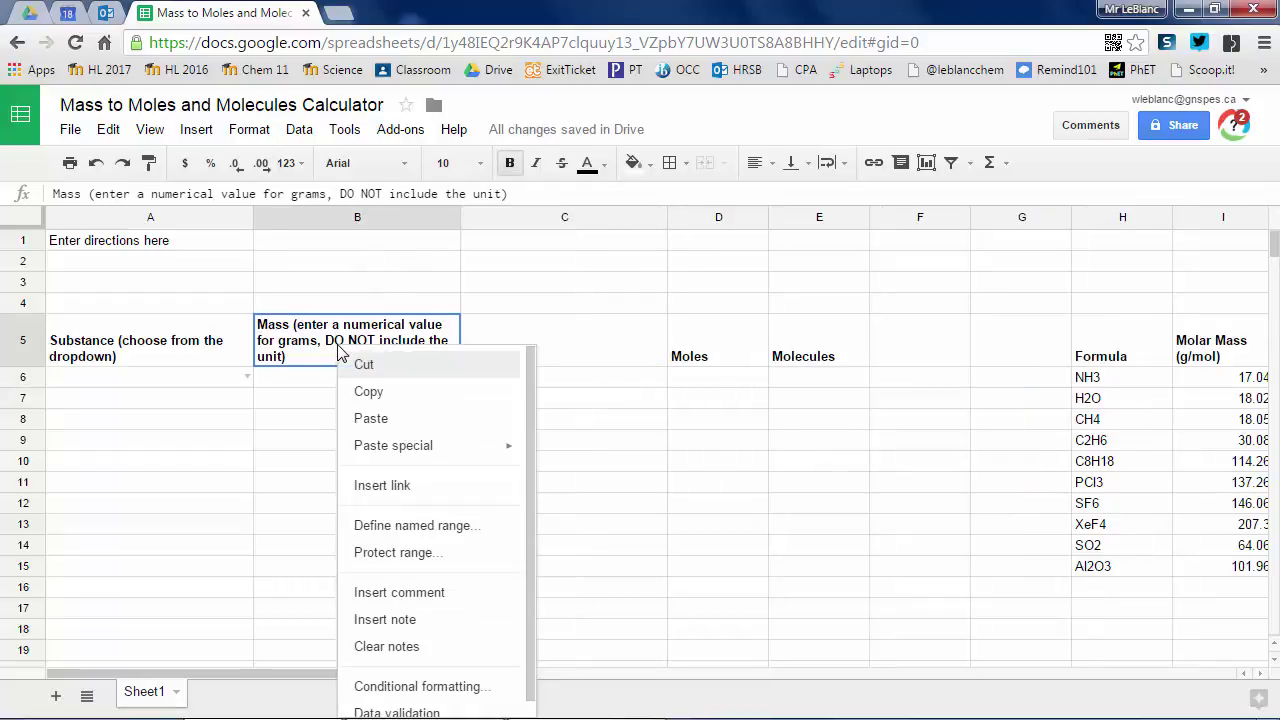
left_click(363, 366)
left_click(491, 343)
key("ctrl+v")
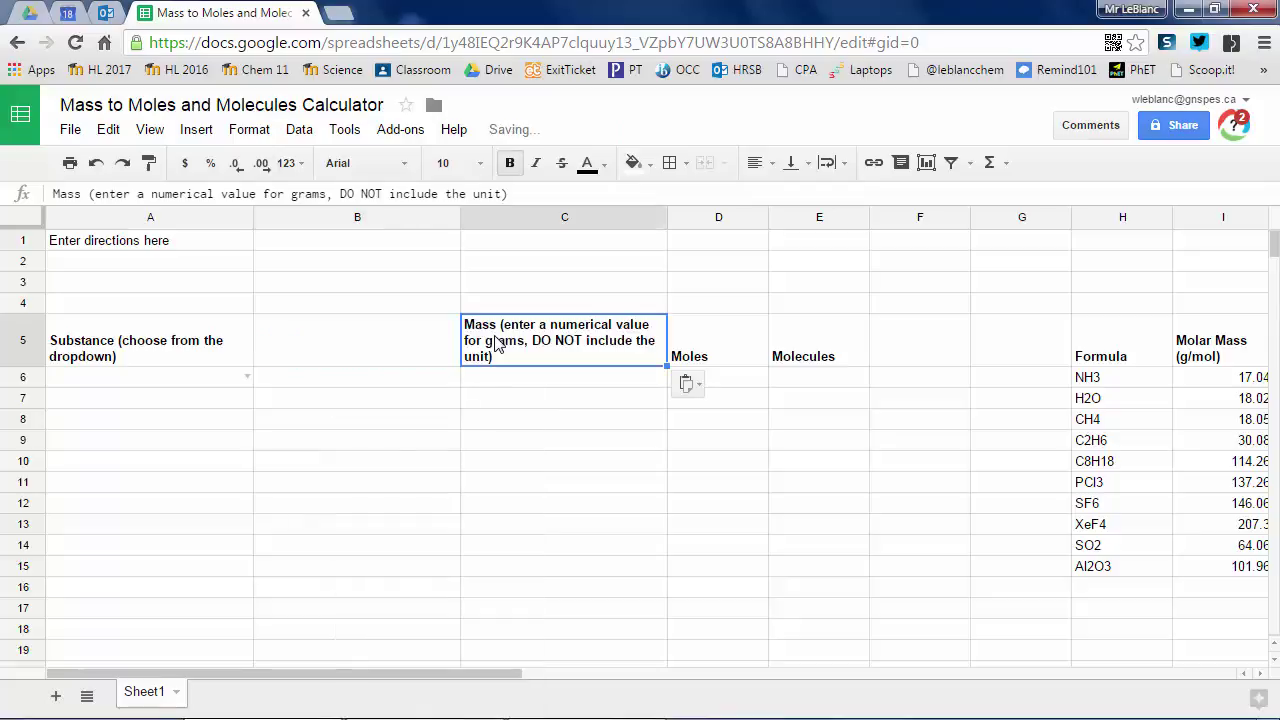
- Enter the heading "Molar Mass (found from table to the right)" in B5
left_click(383, 336)
type("Molar ")
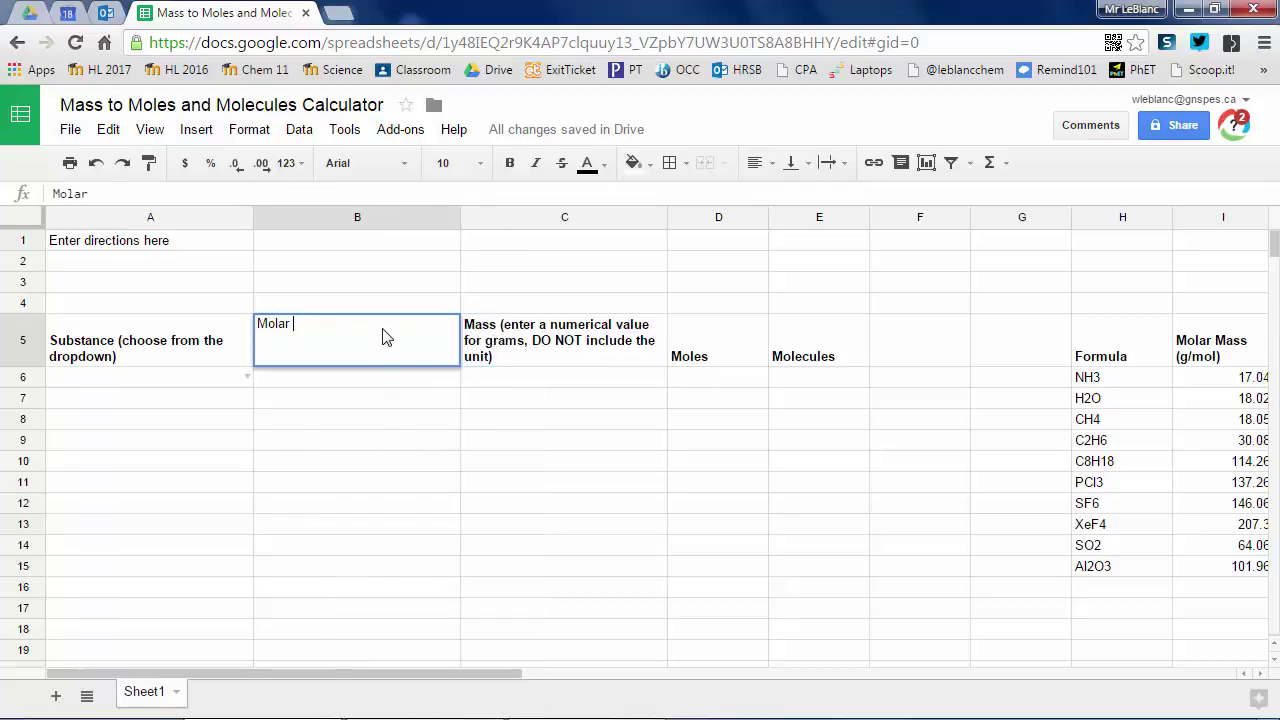
type("Mass (found from table")
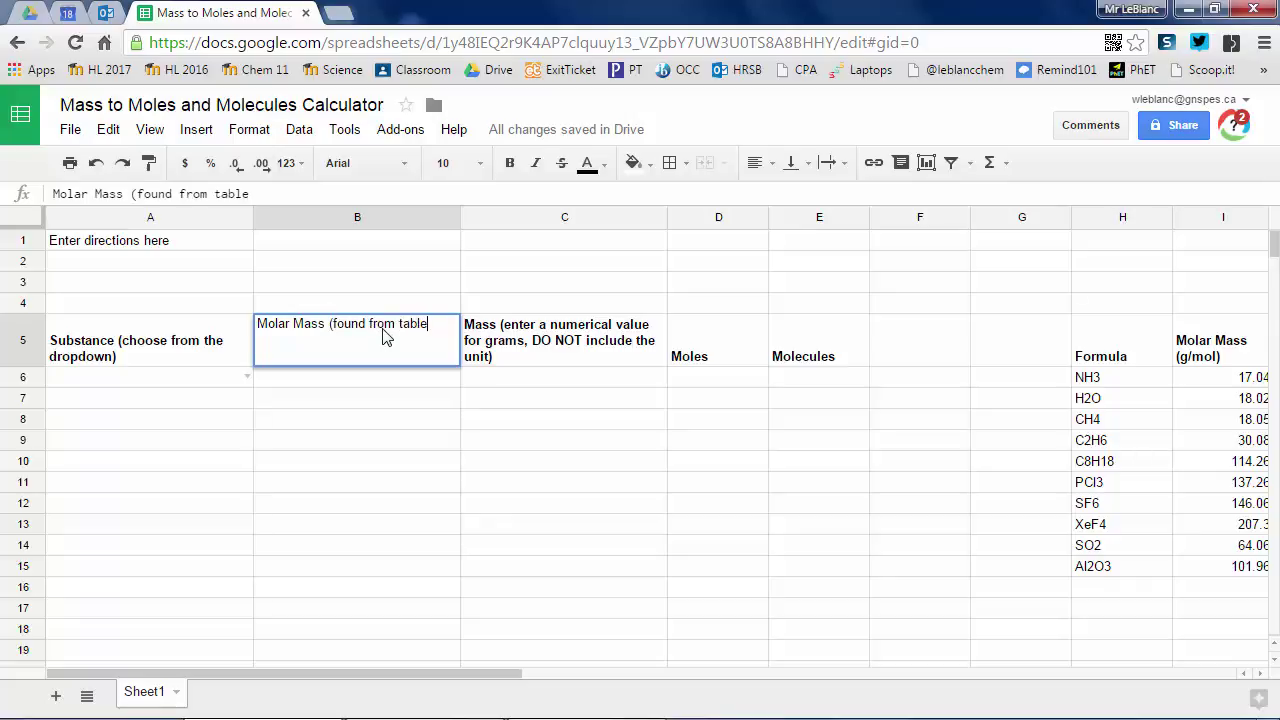
type(" to the right")
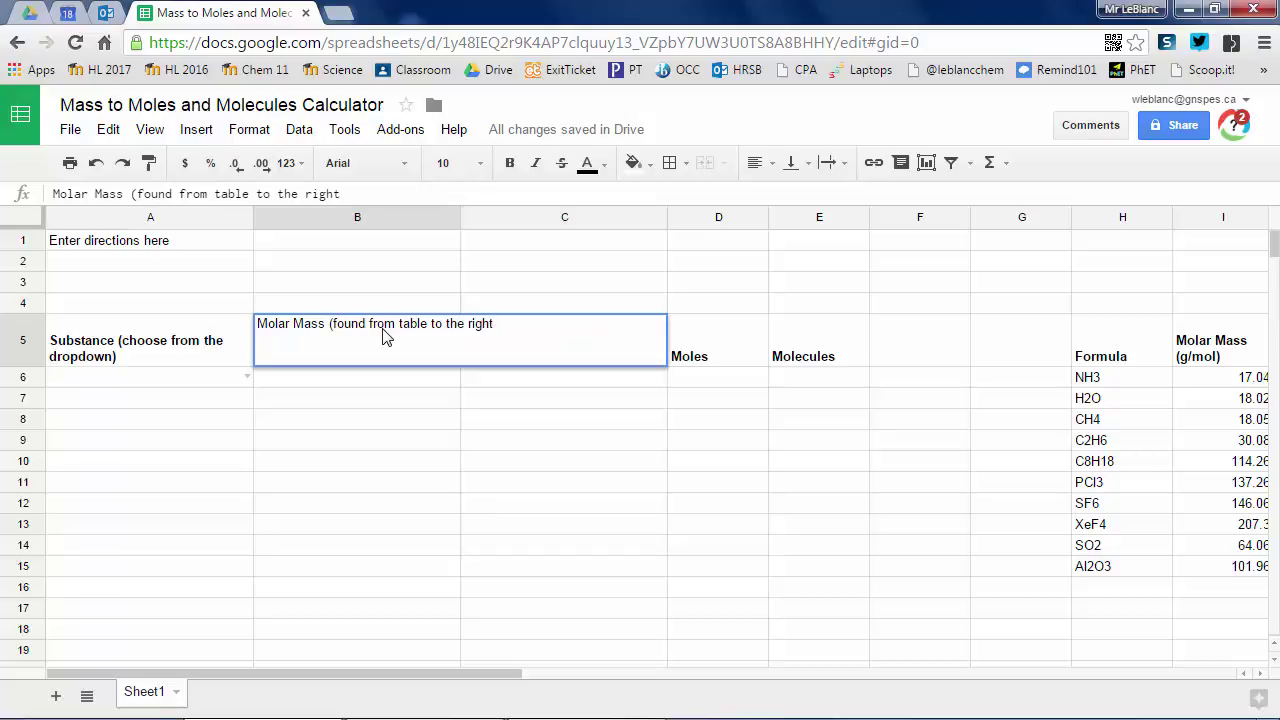
key("Return")
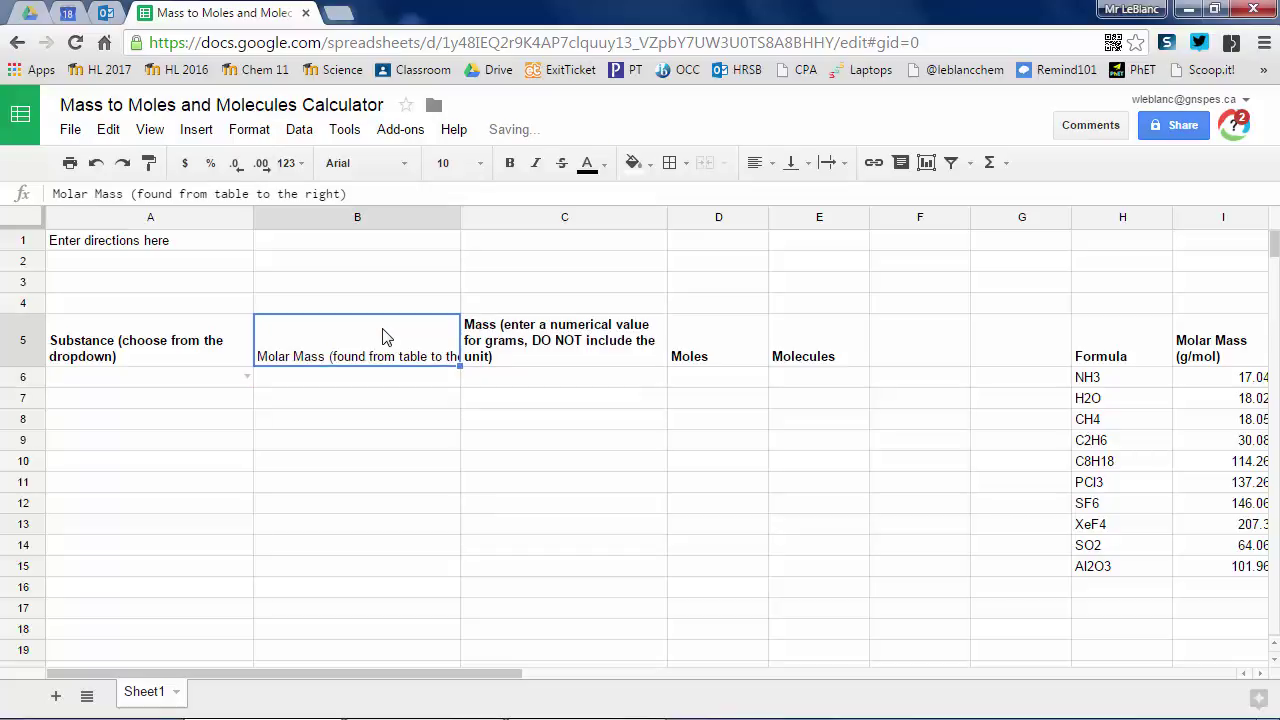
- Wrap and bold the Molar Mass heading in B5, and narrow column B to slightly over half its width
left_click(249, 129)
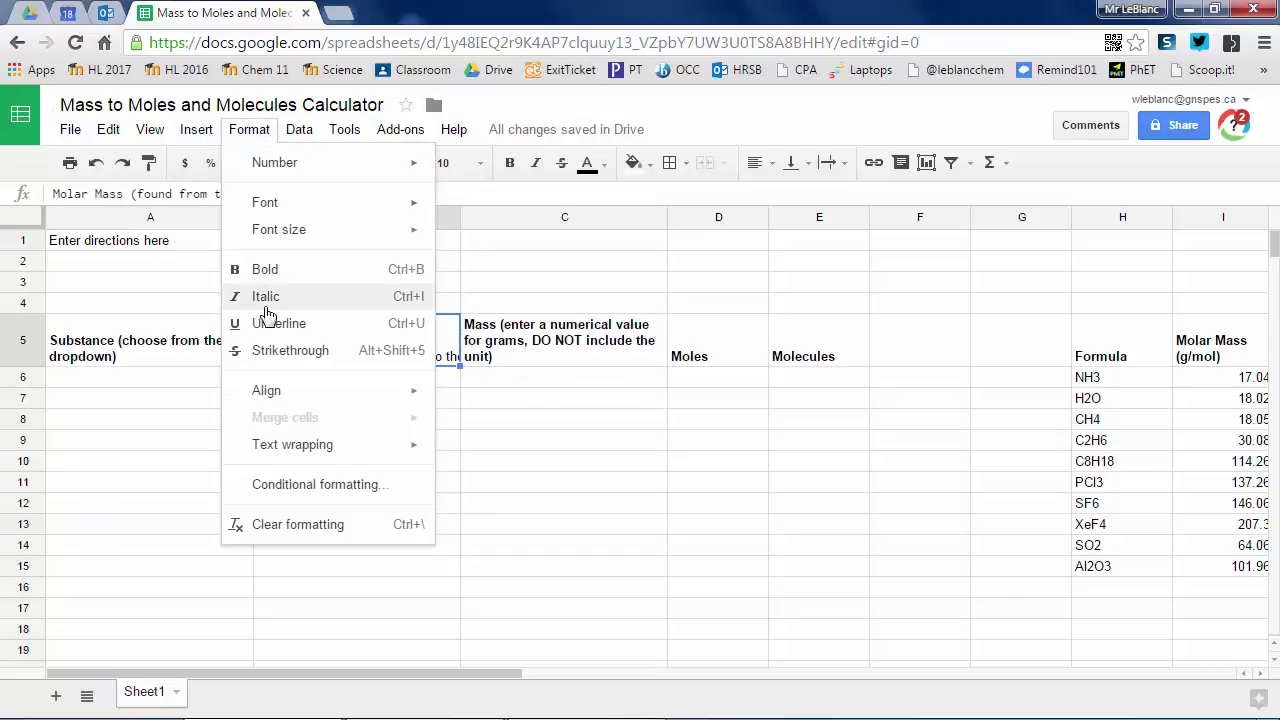
mouse_move(371, 446)
left_click(460, 478)
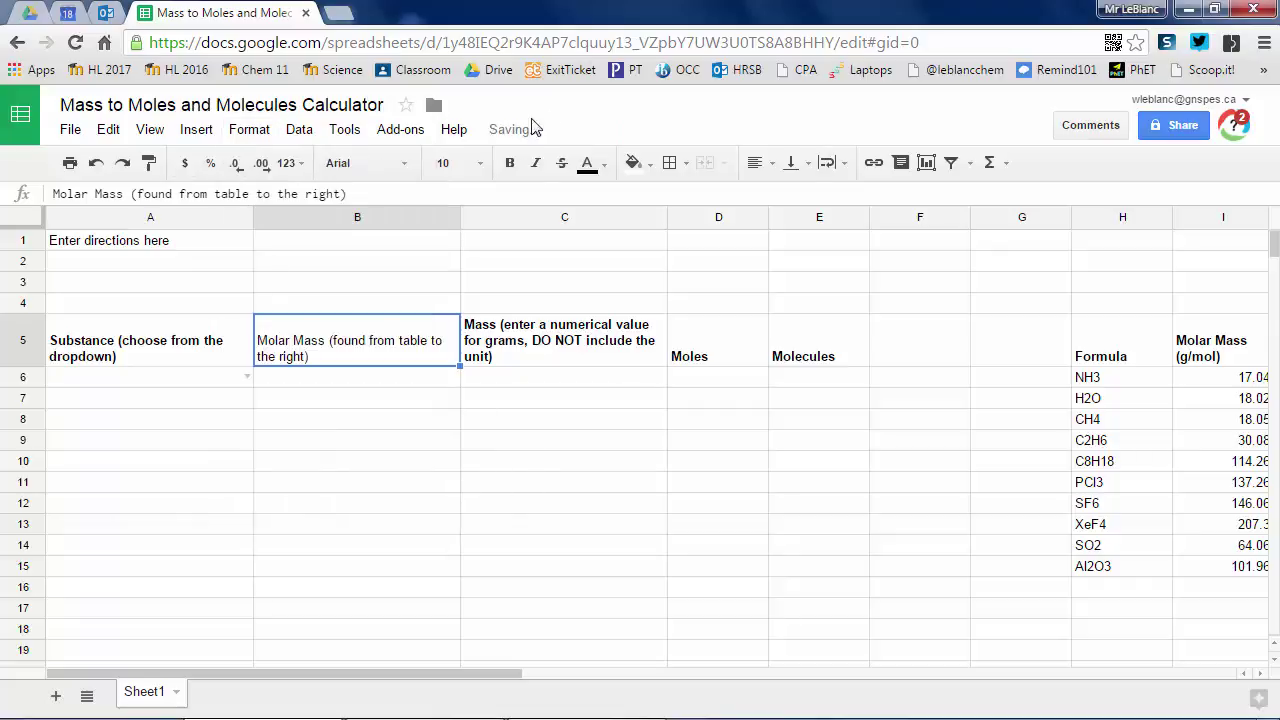
left_click(510, 167)
left_click(426, 284)
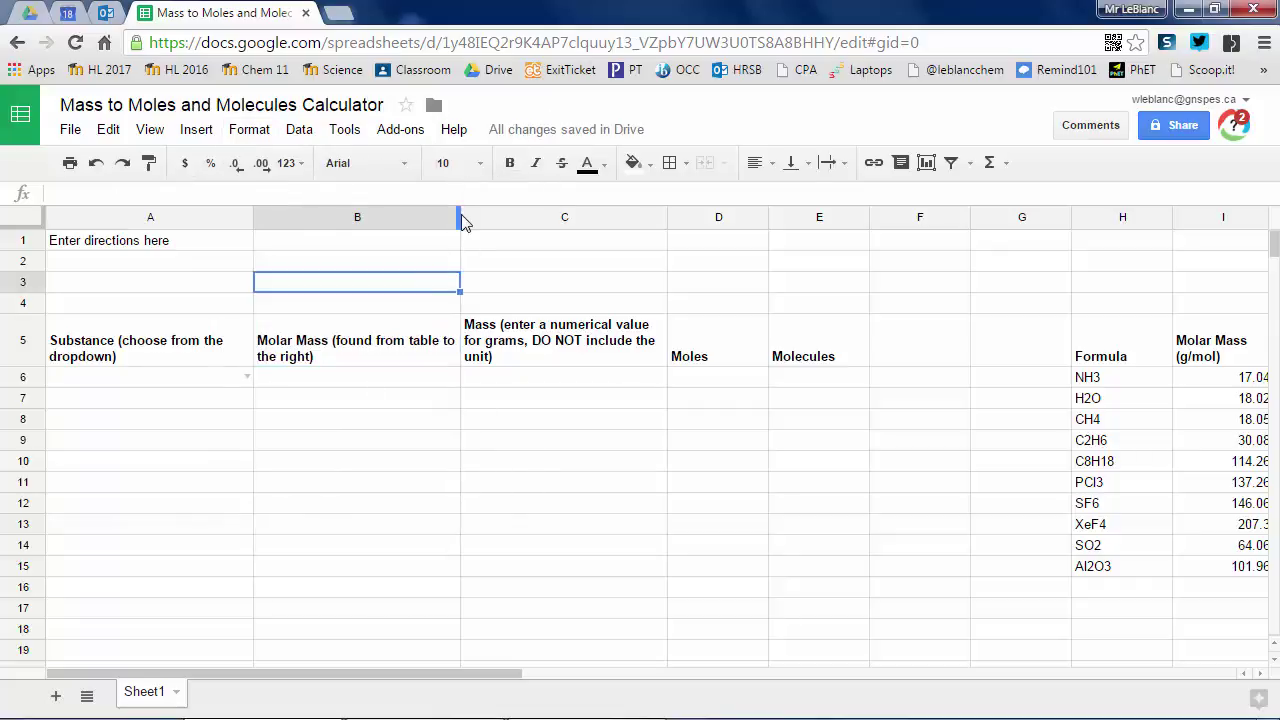
left_click_drag(462, 222, 370, 229)
- Enter the formula =VLOOKUP(A6, H6:I15, 2, FALSE) in B6 to look up the substance's molar mass
left_click(336, 384)
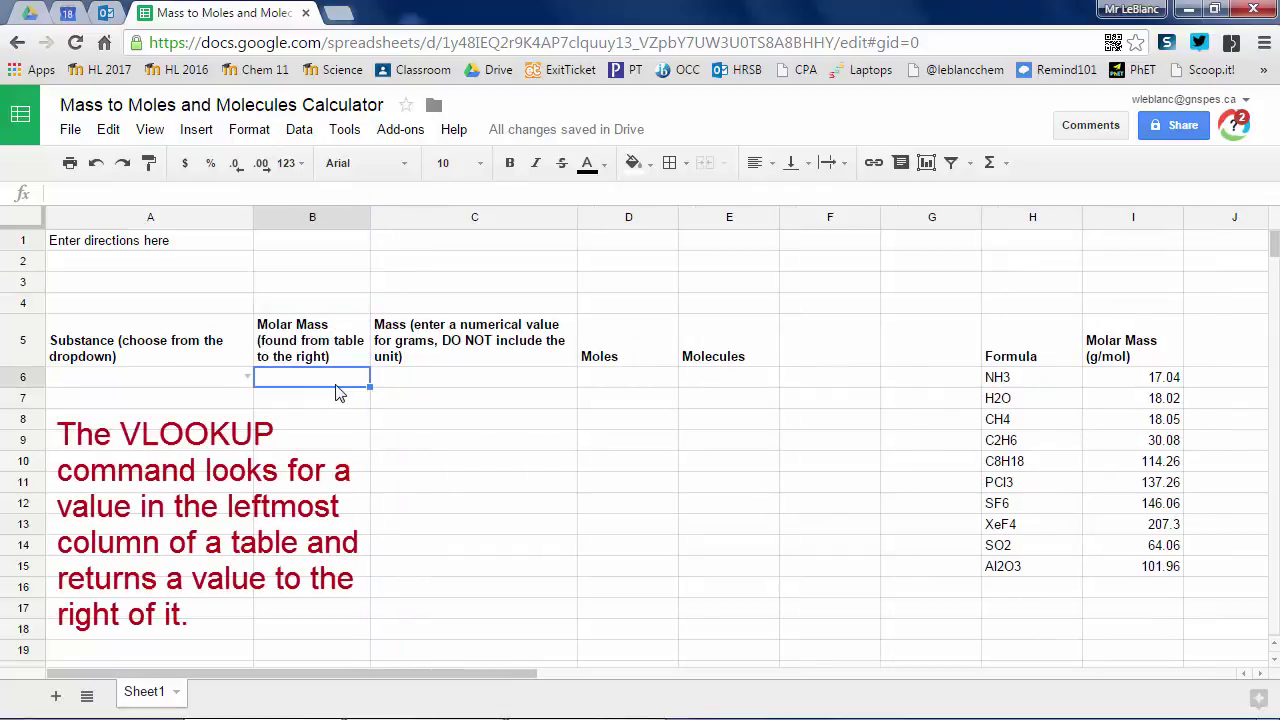
type("=")
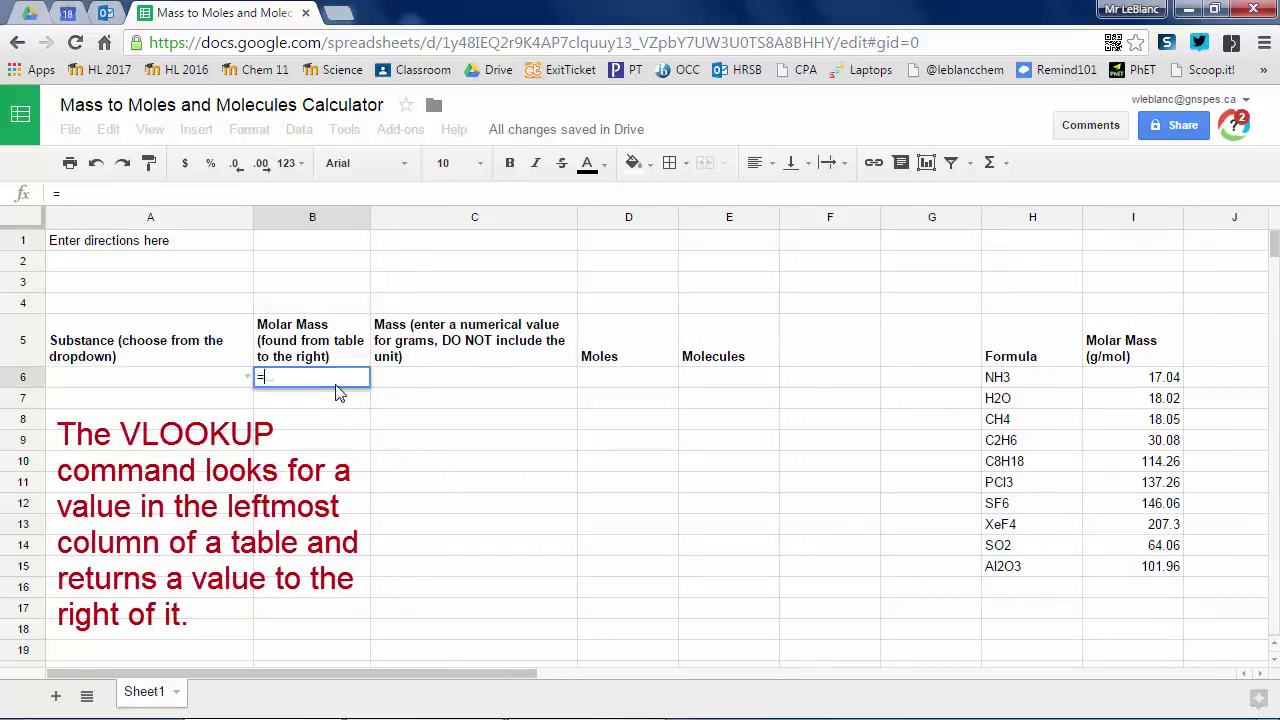
type("VLOOKUP")
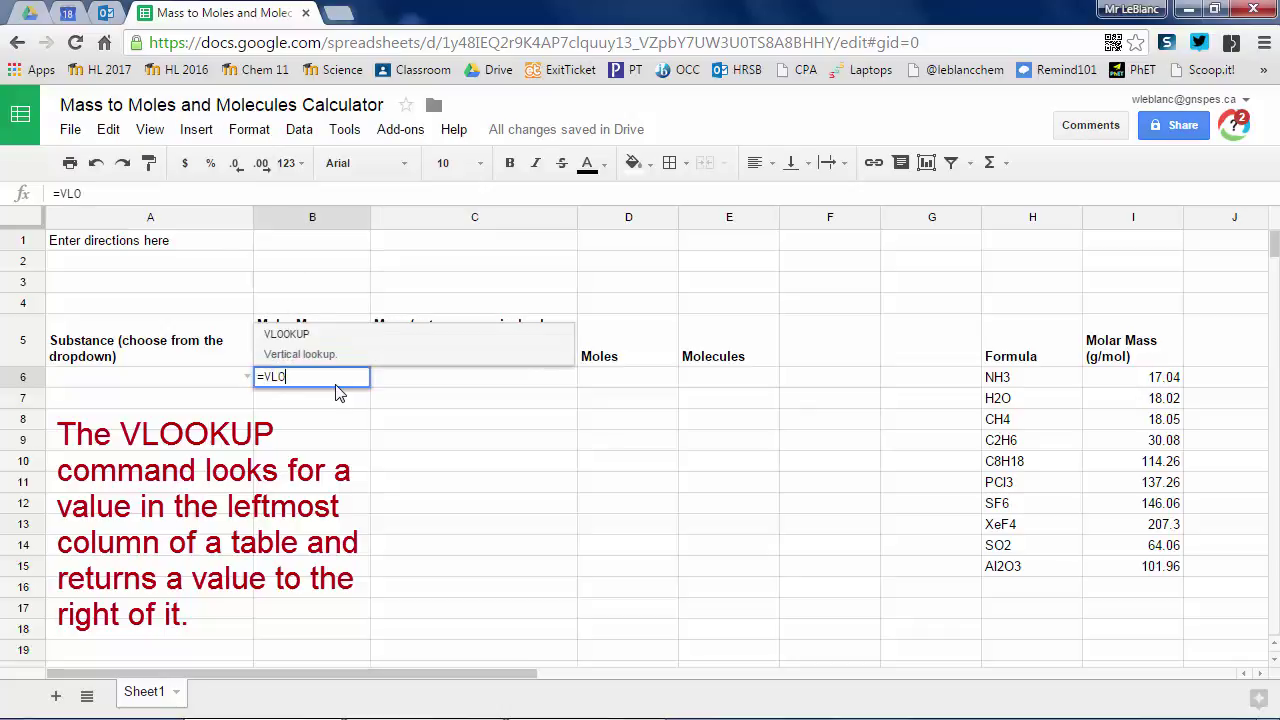
type("(")
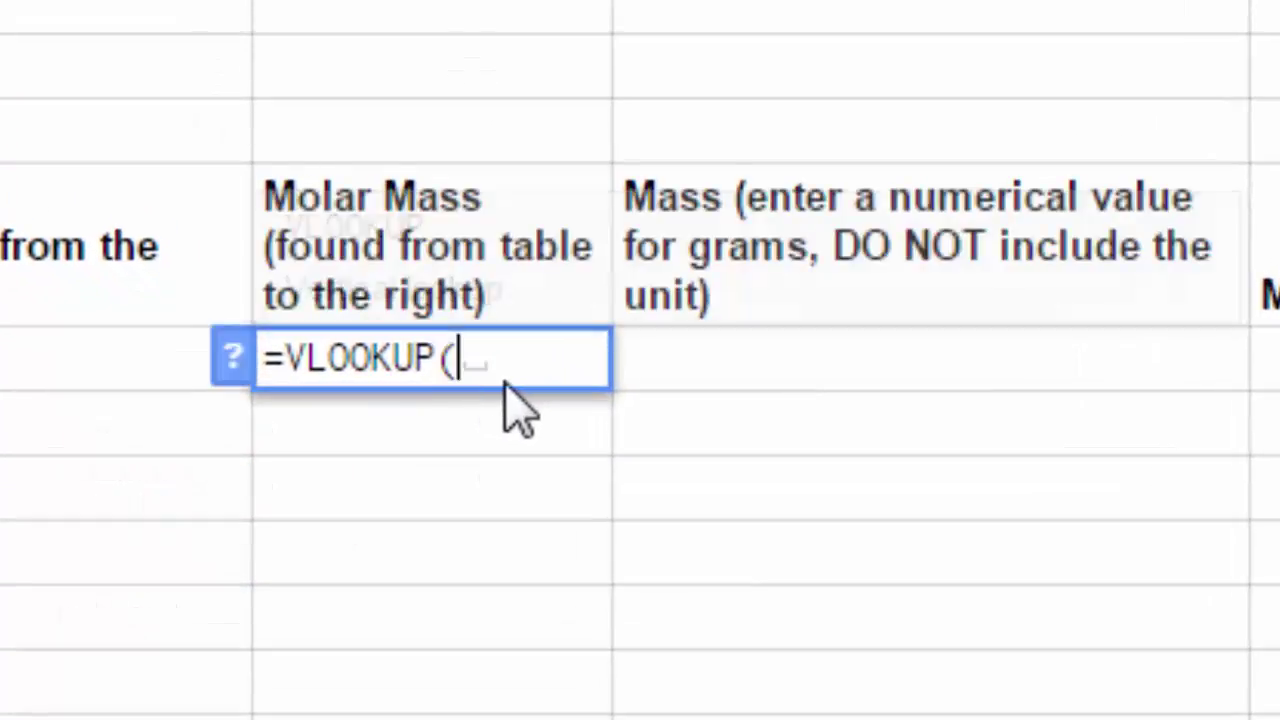
type("A6, ")
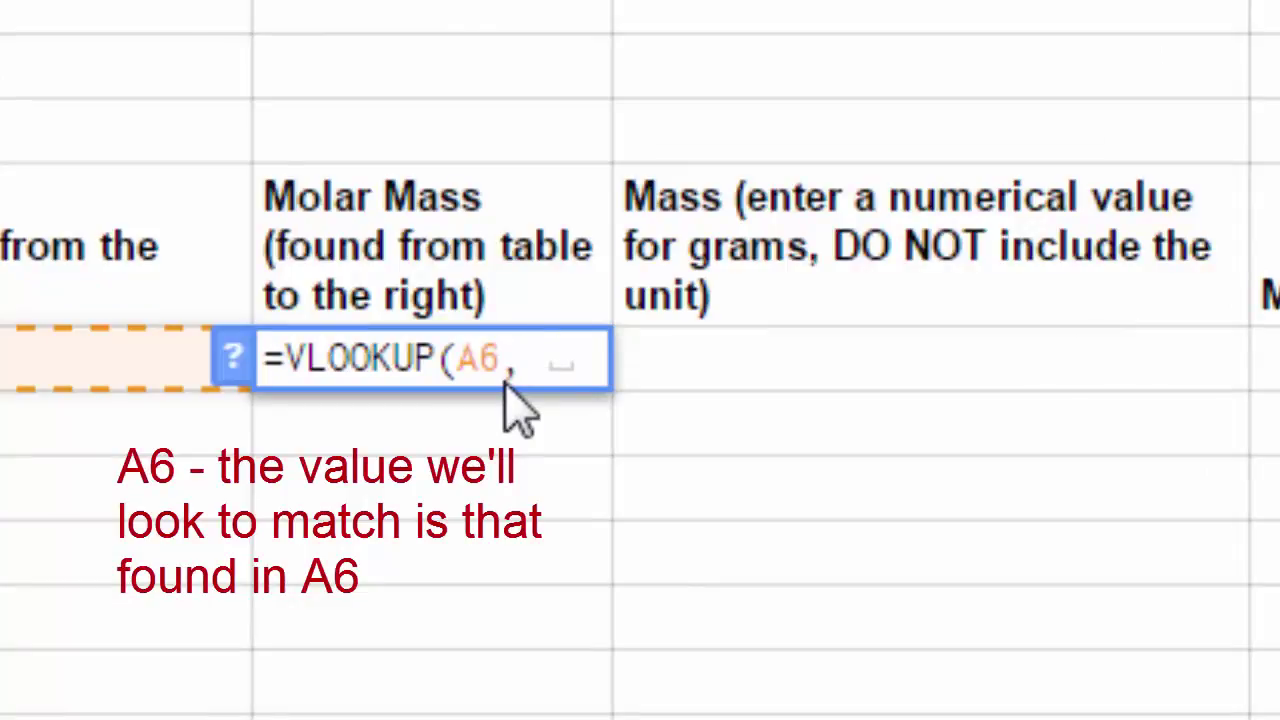
type("H6:I")
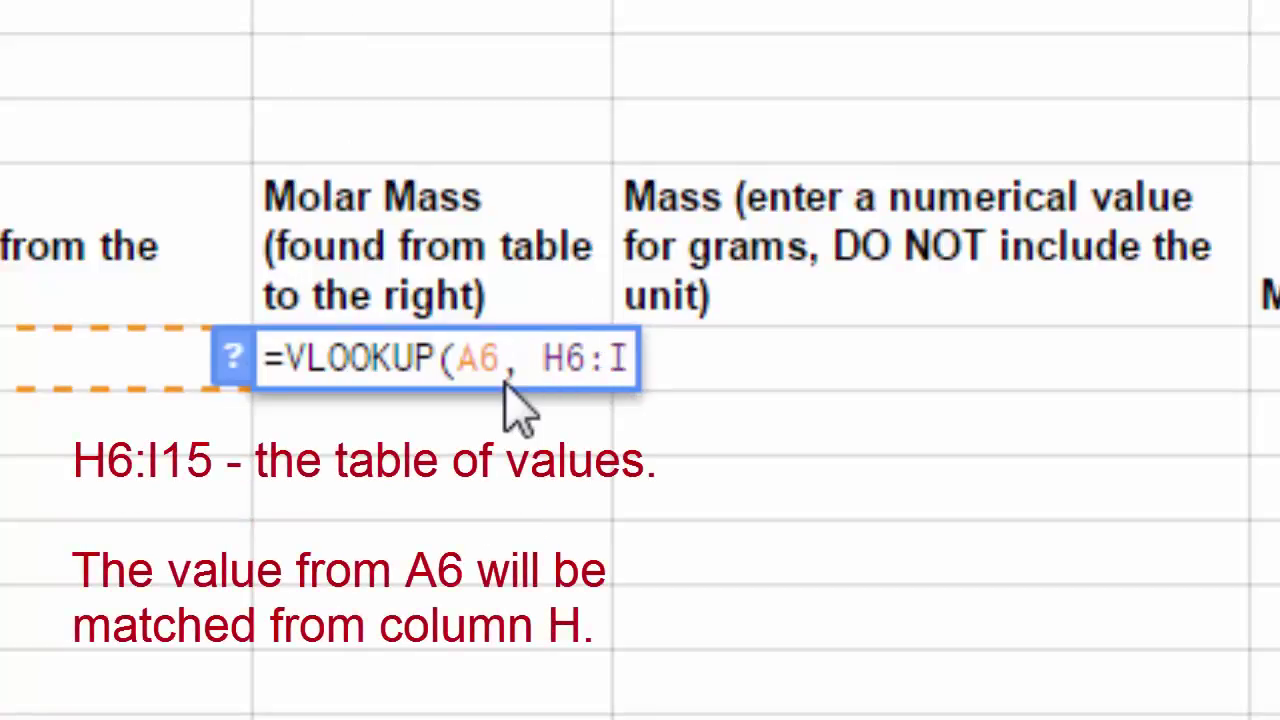
type("15, ")
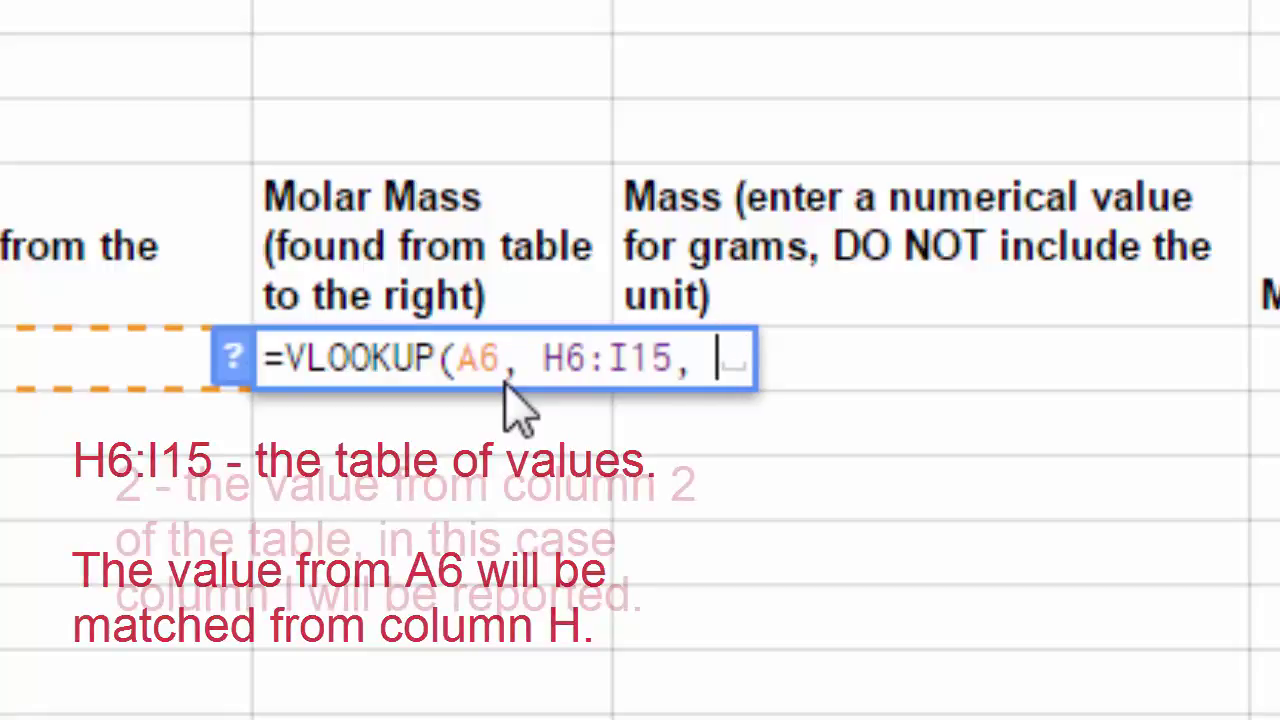
type("2, FALSE")
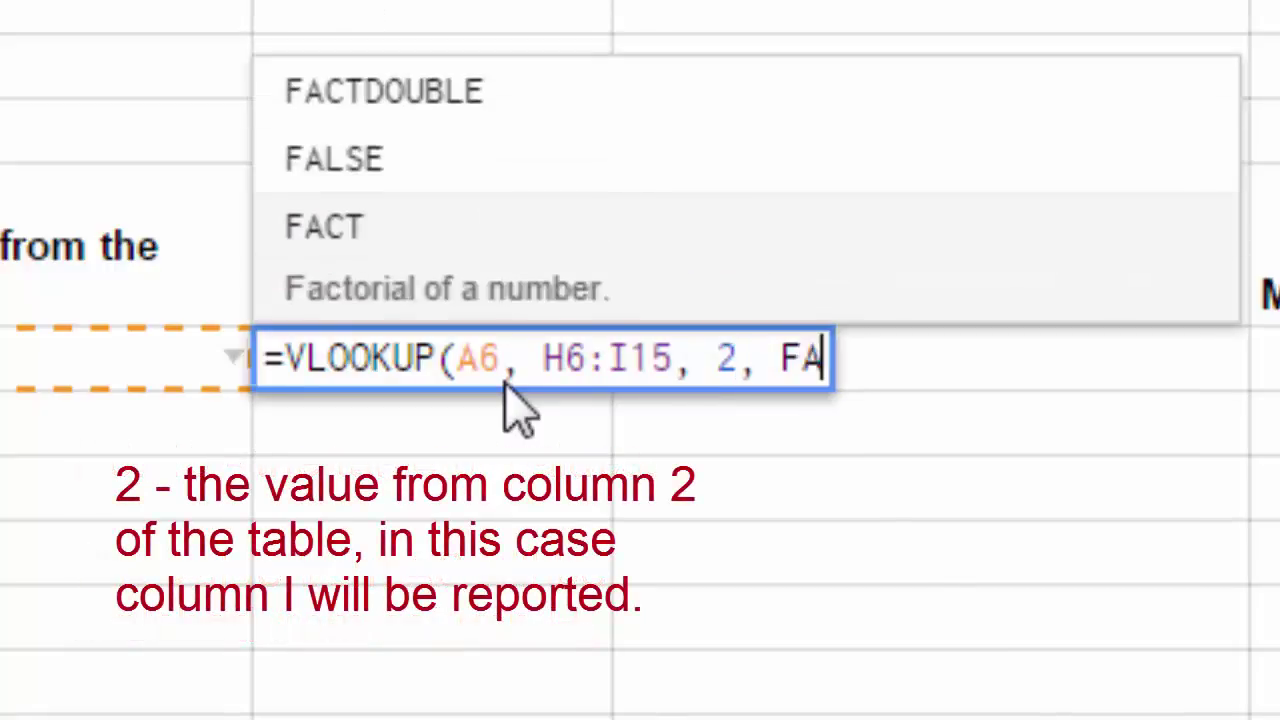
type(")")
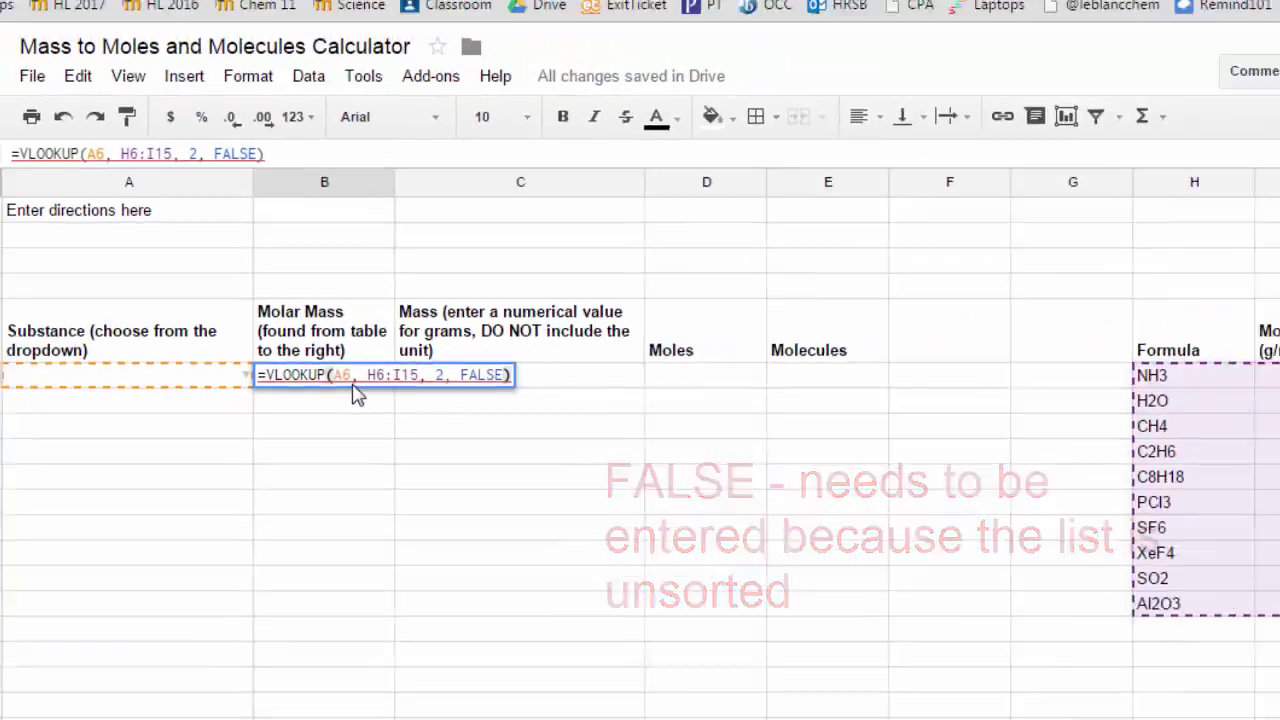
key("Return")
mouse_move(337, 389)
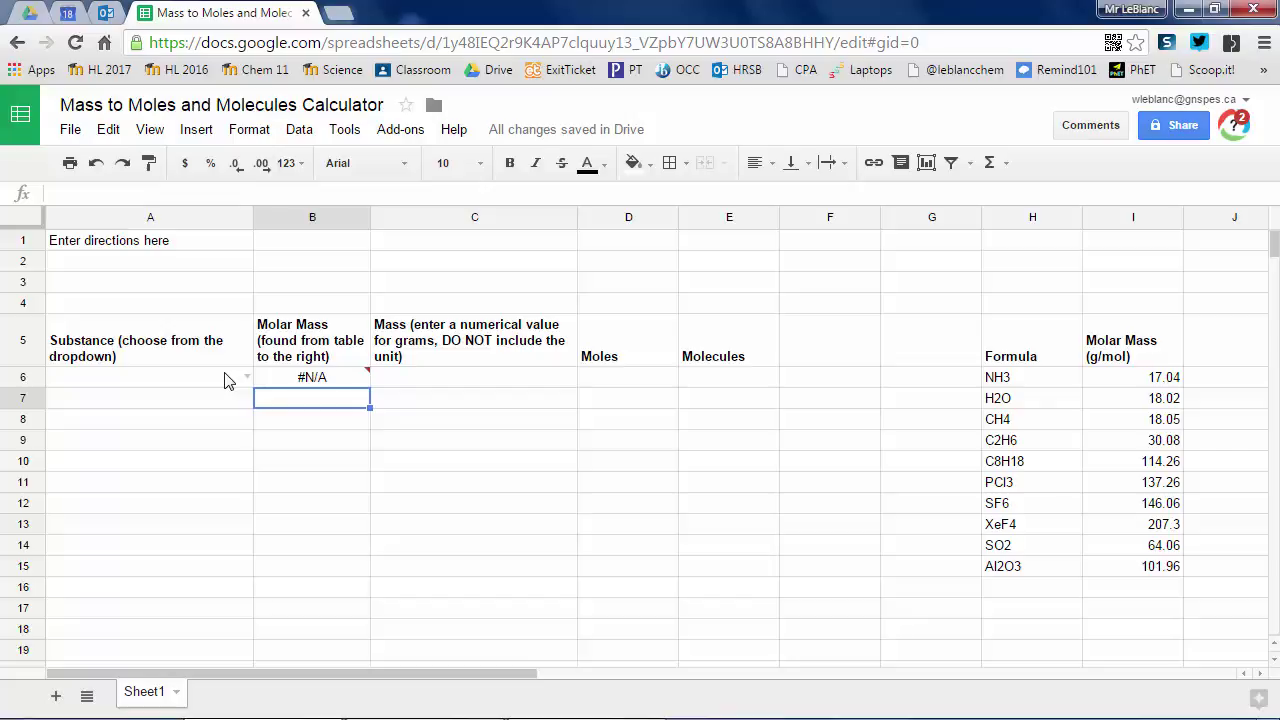
- Enter the formula =C6/B6 in D6 under Moles to divide the mass by the molar mass
left_click(614, 381)
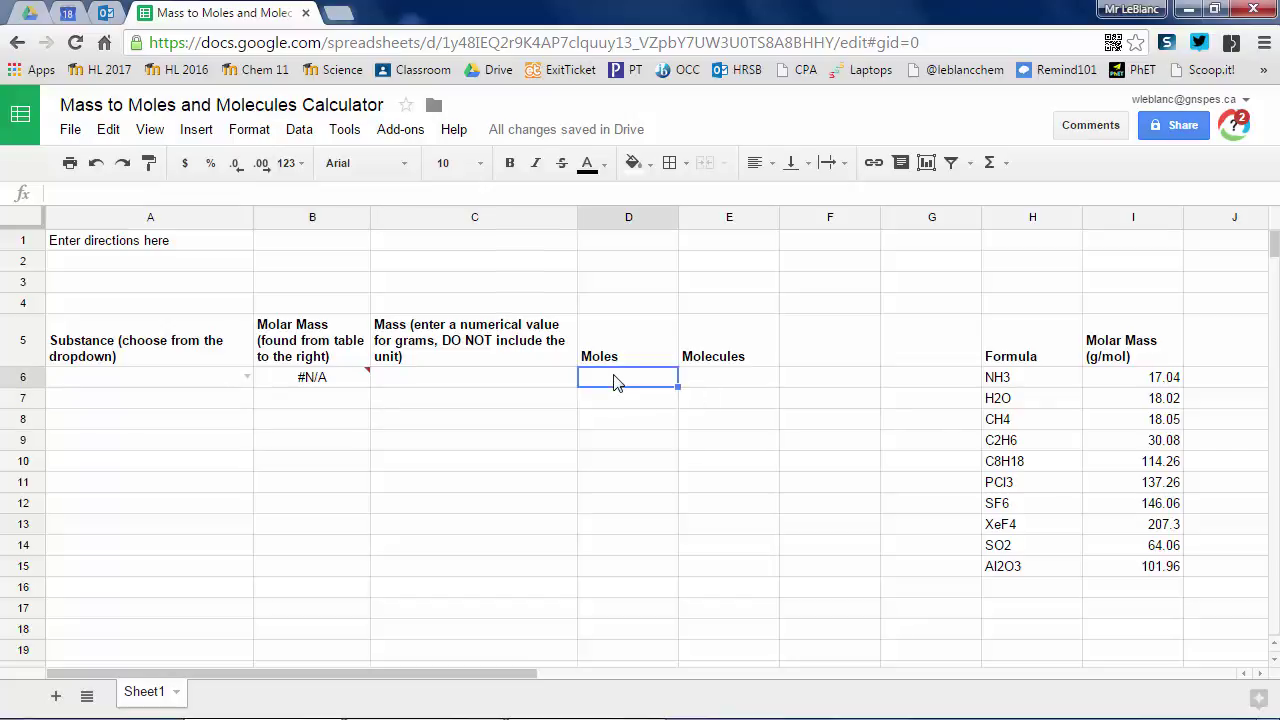
type("=")
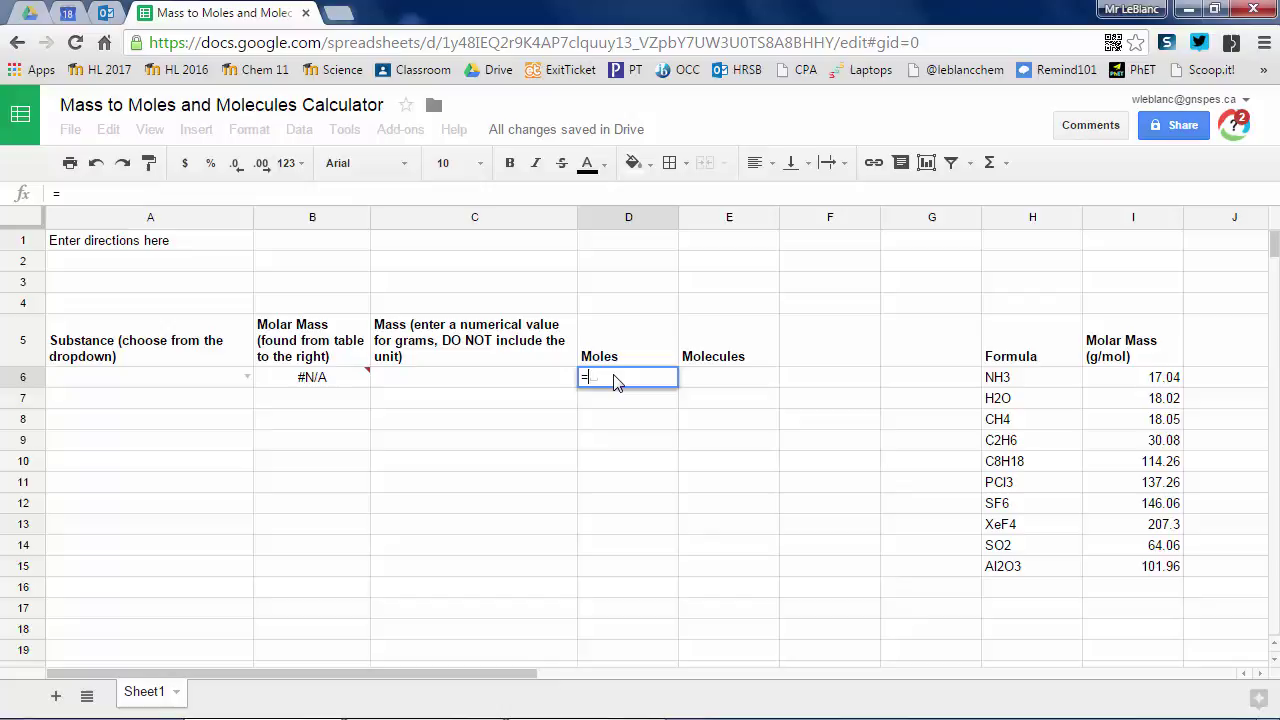
type("C6")
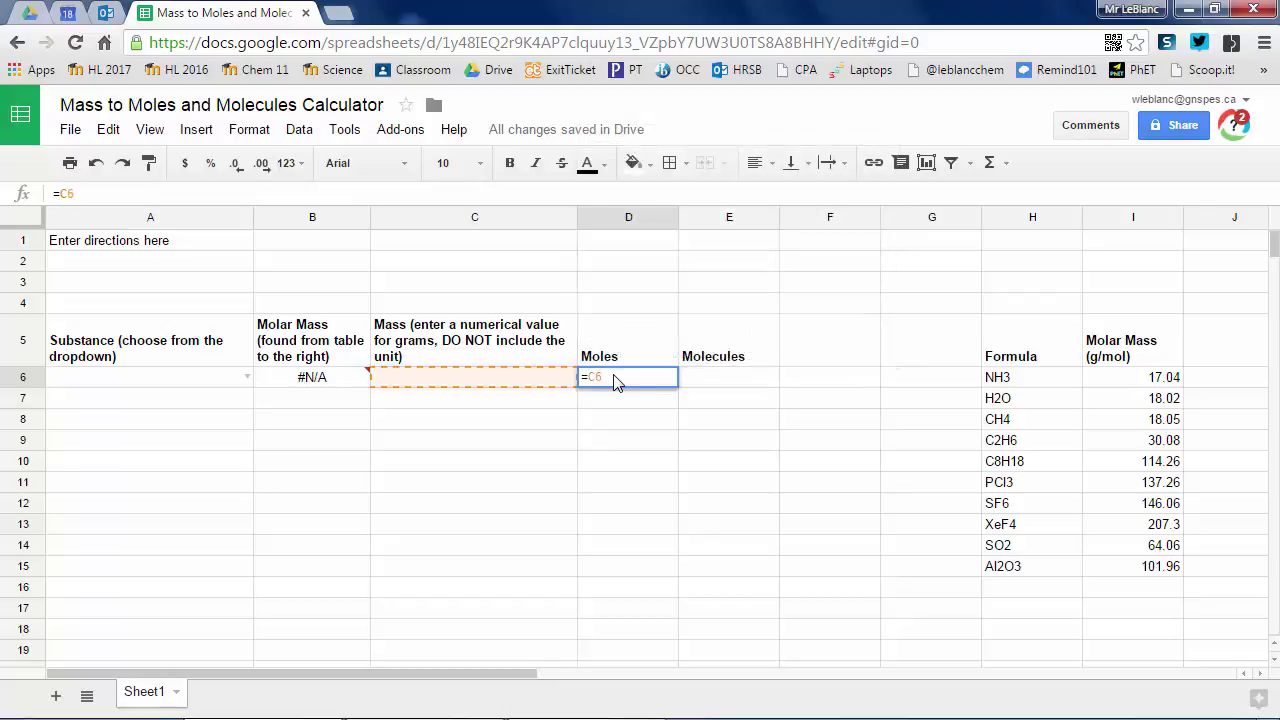
type("/")
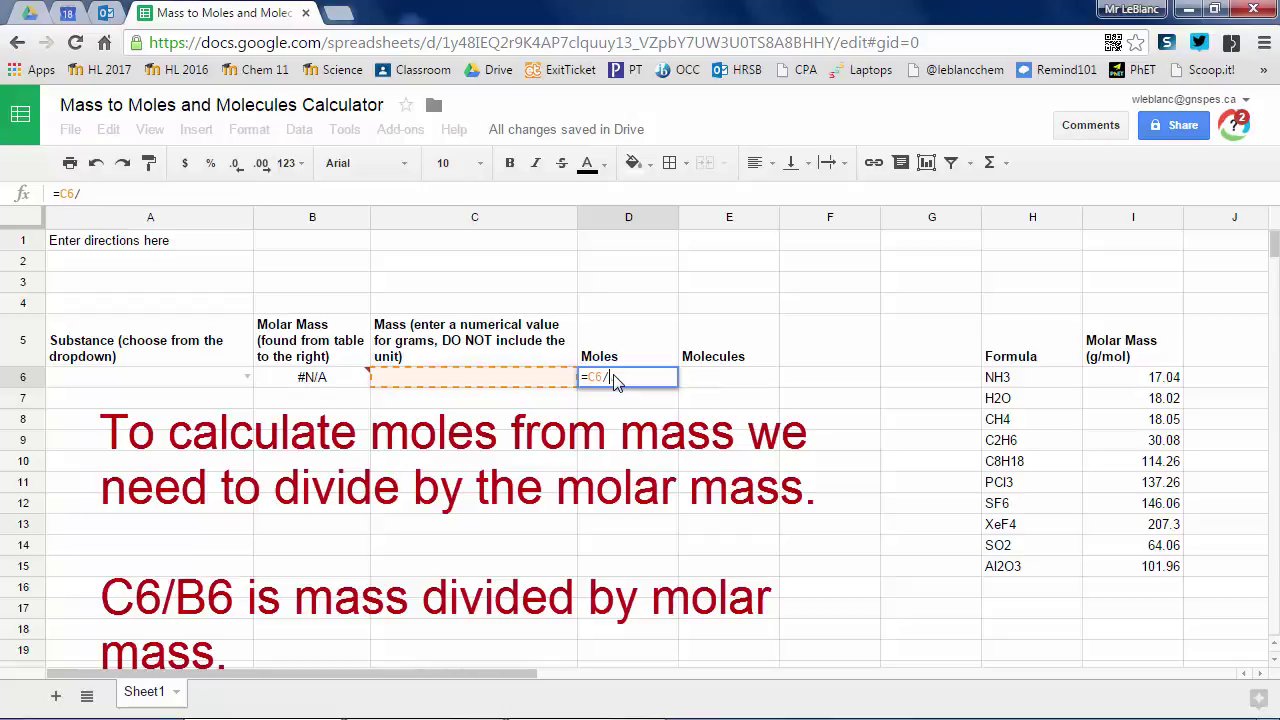
type("B2")
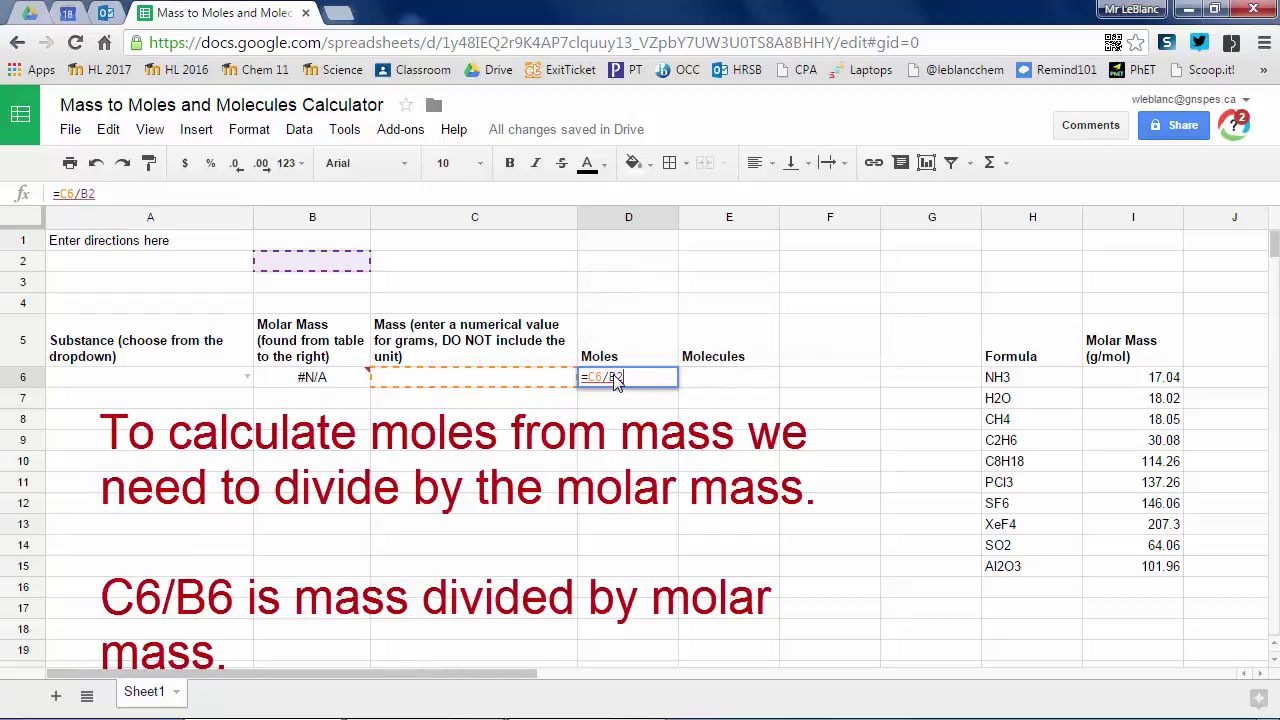
key("BackSpace")
type("6")
key("Return")
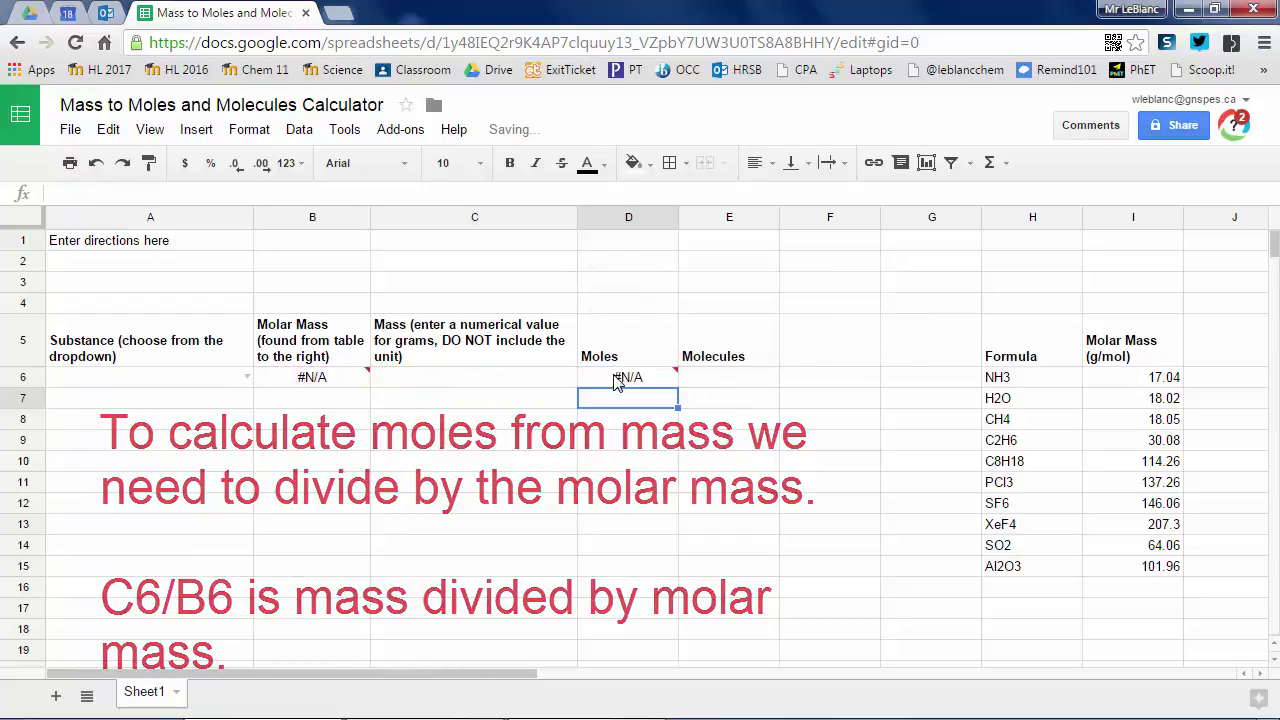
- Enter the formula =D6*(6.02E23) in E6 under Molecules to multiply the moles by Avogadro's number
key("Up")
key("Right")
type("=")
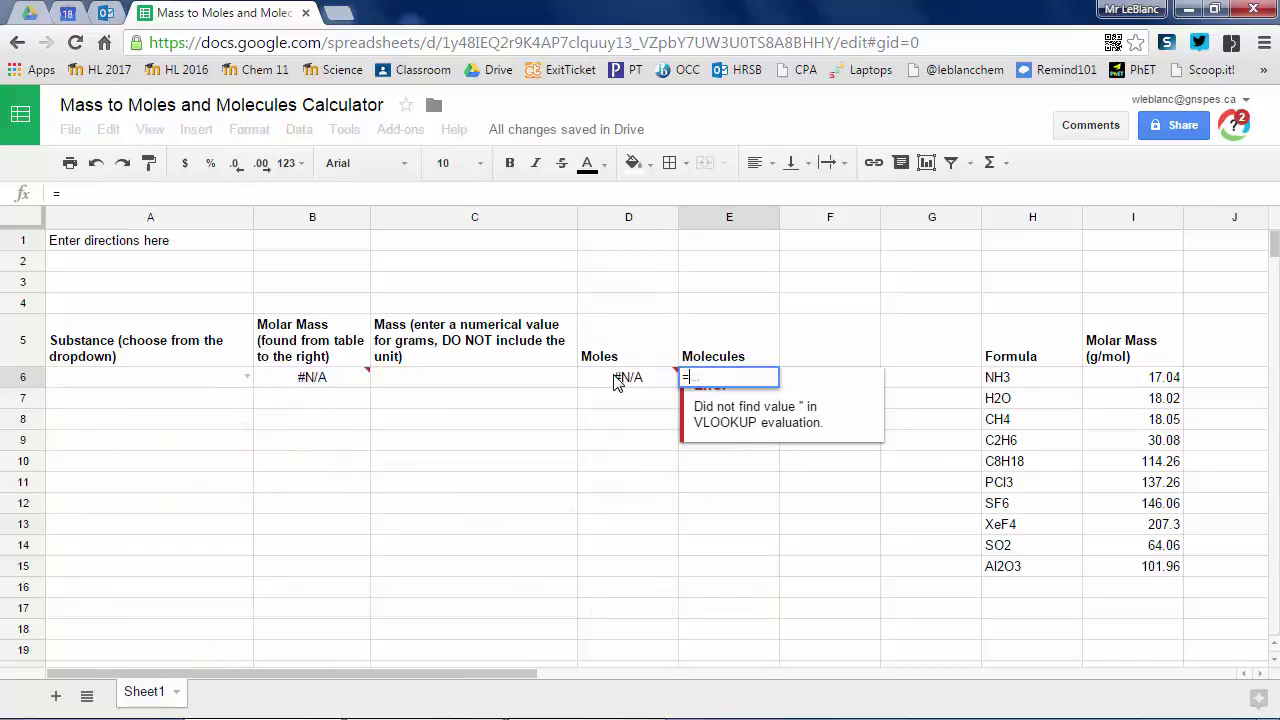
type("C6")
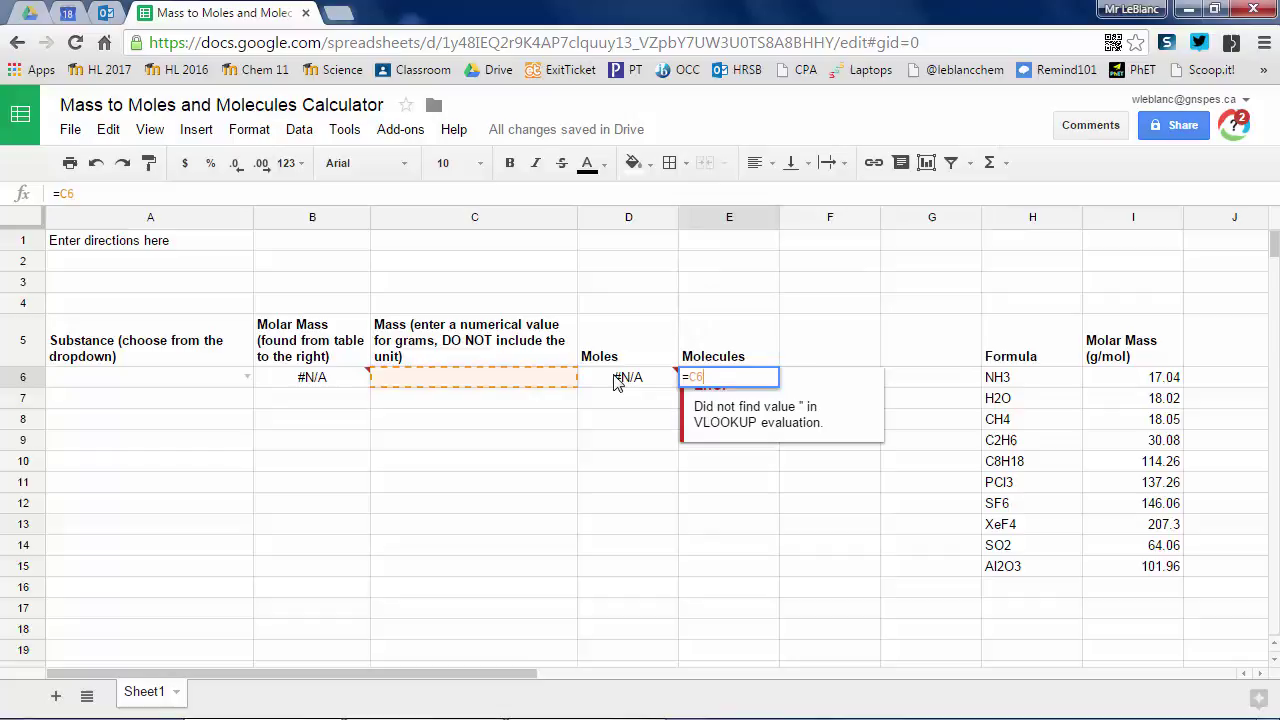
key("BackSpace")
key("BackSpace")
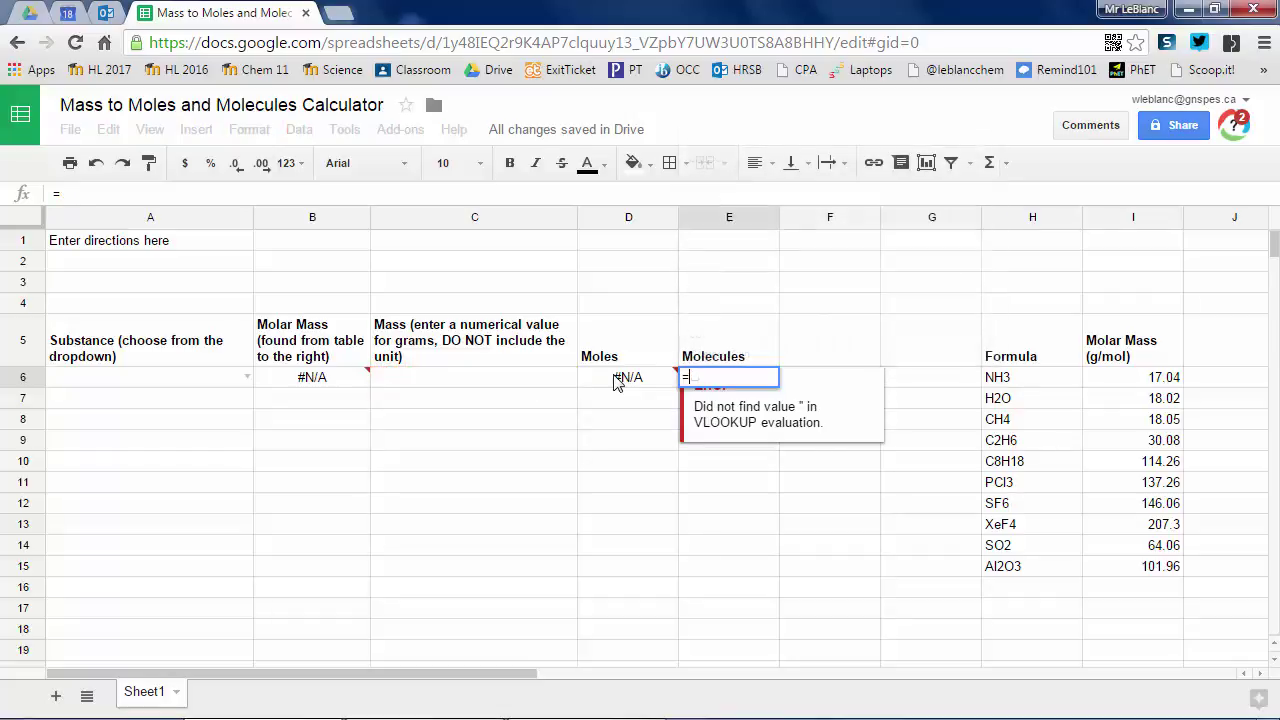
type("D6")
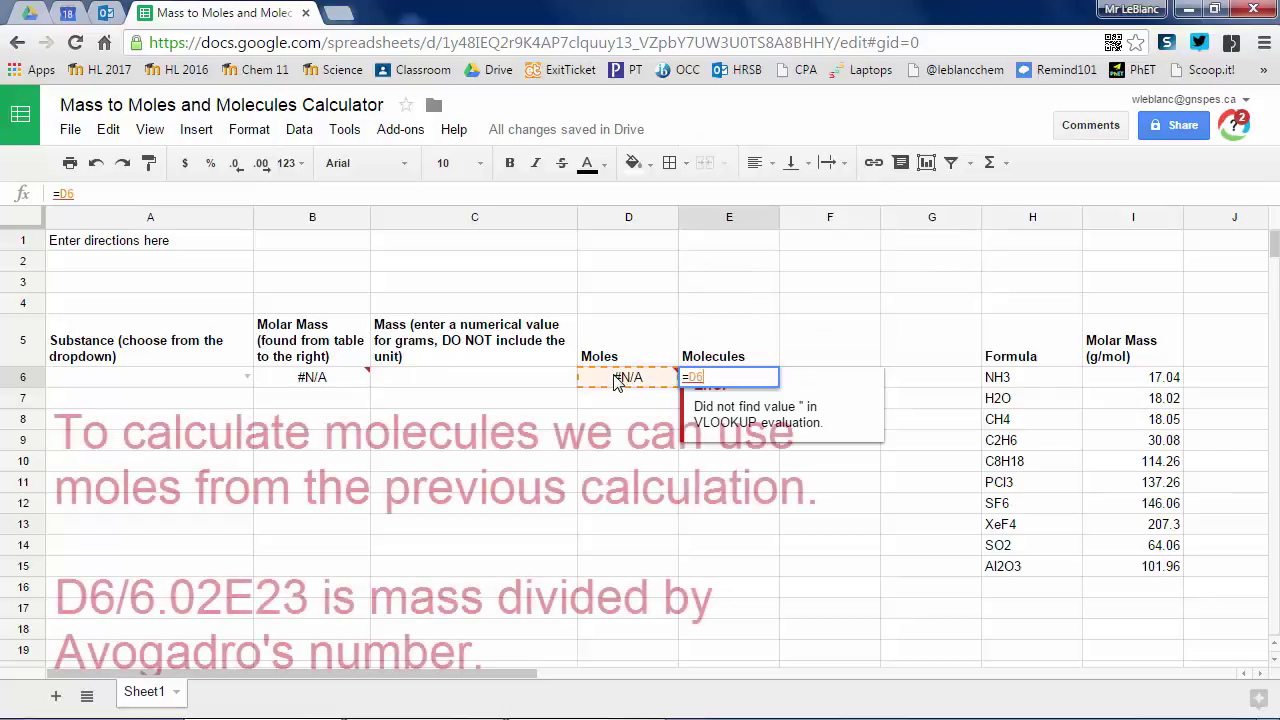
type("*6")
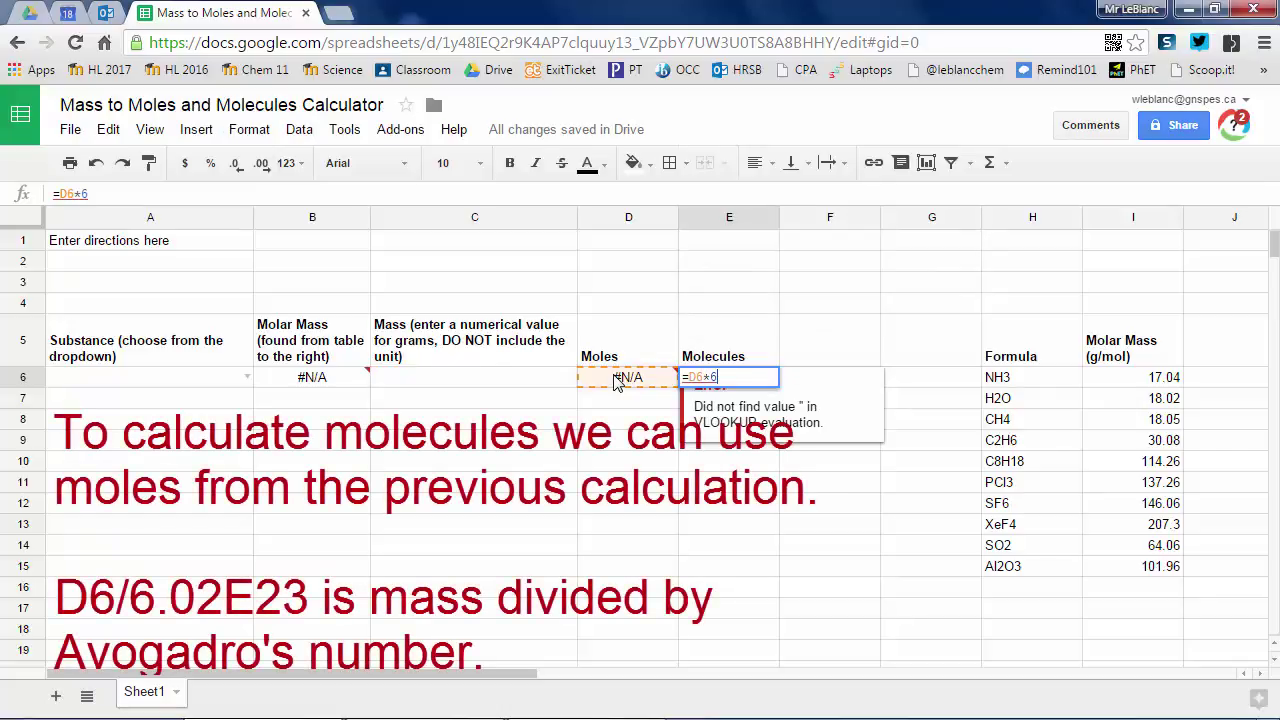
type(".02")
key("BackSpace")
key("BackSpace")
key("BackSpace")
key("BackSpace")
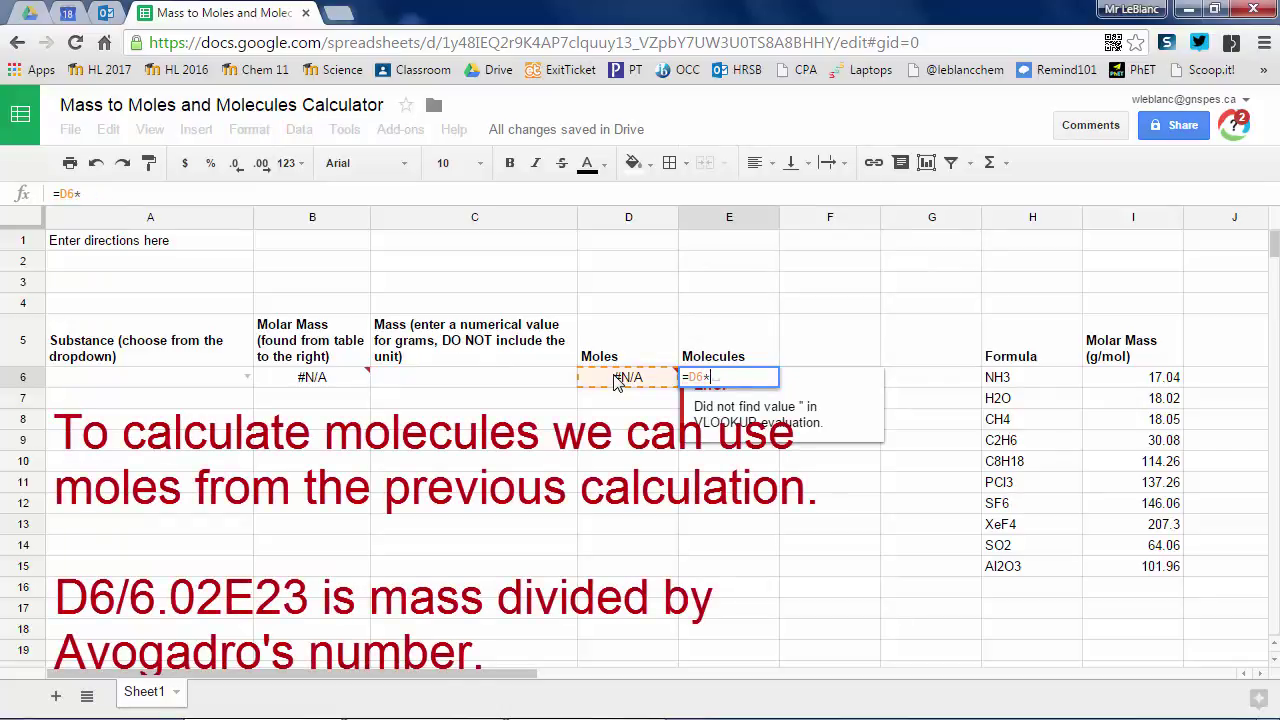
type("(6.02E")
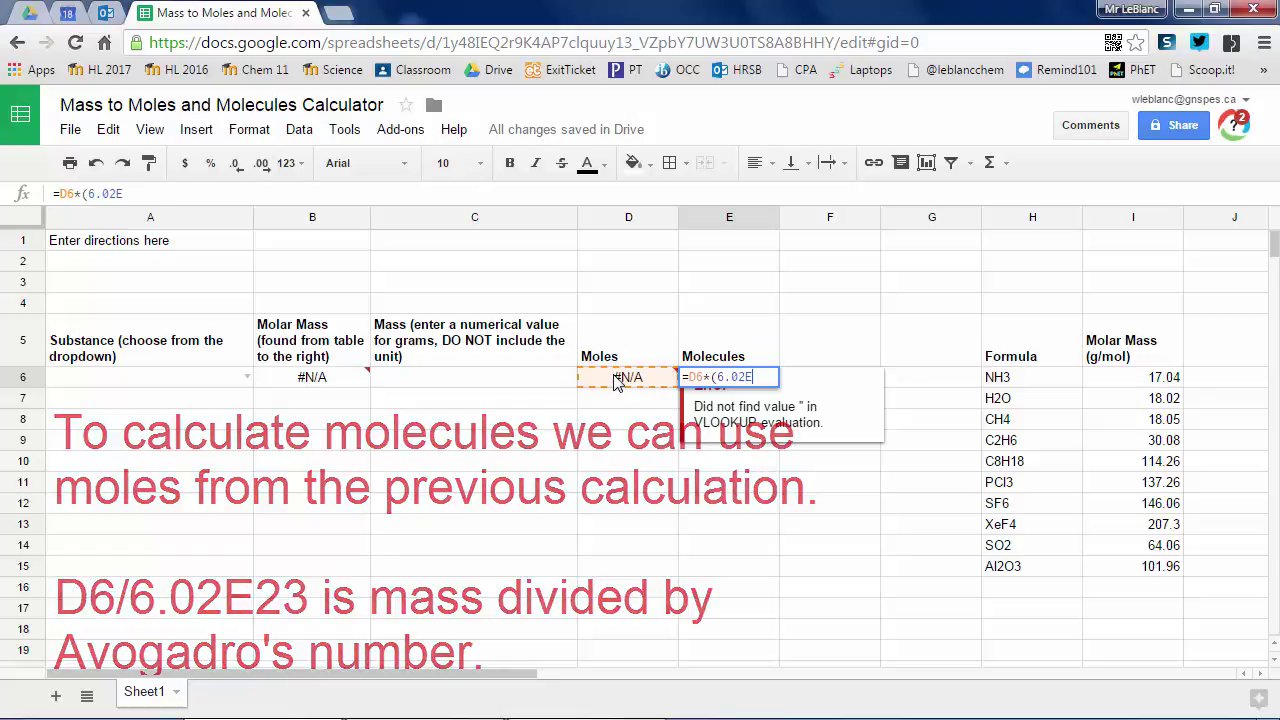
type("23)")
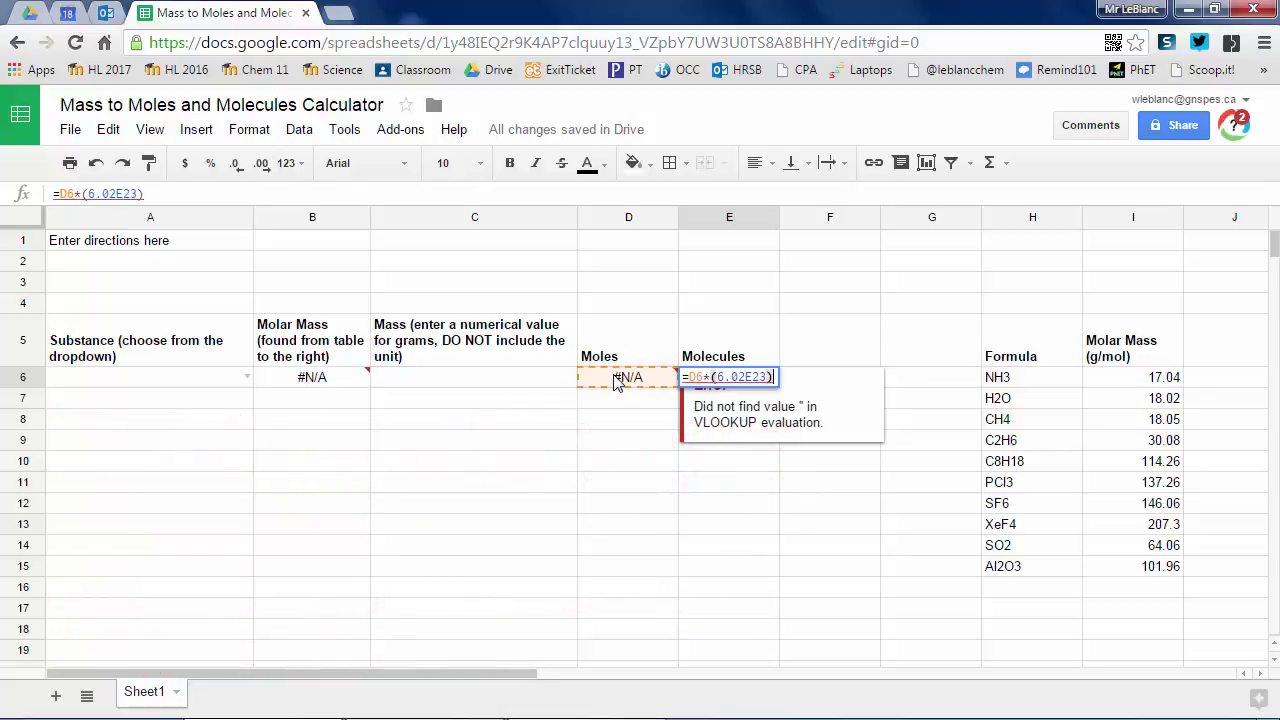
key("Return")
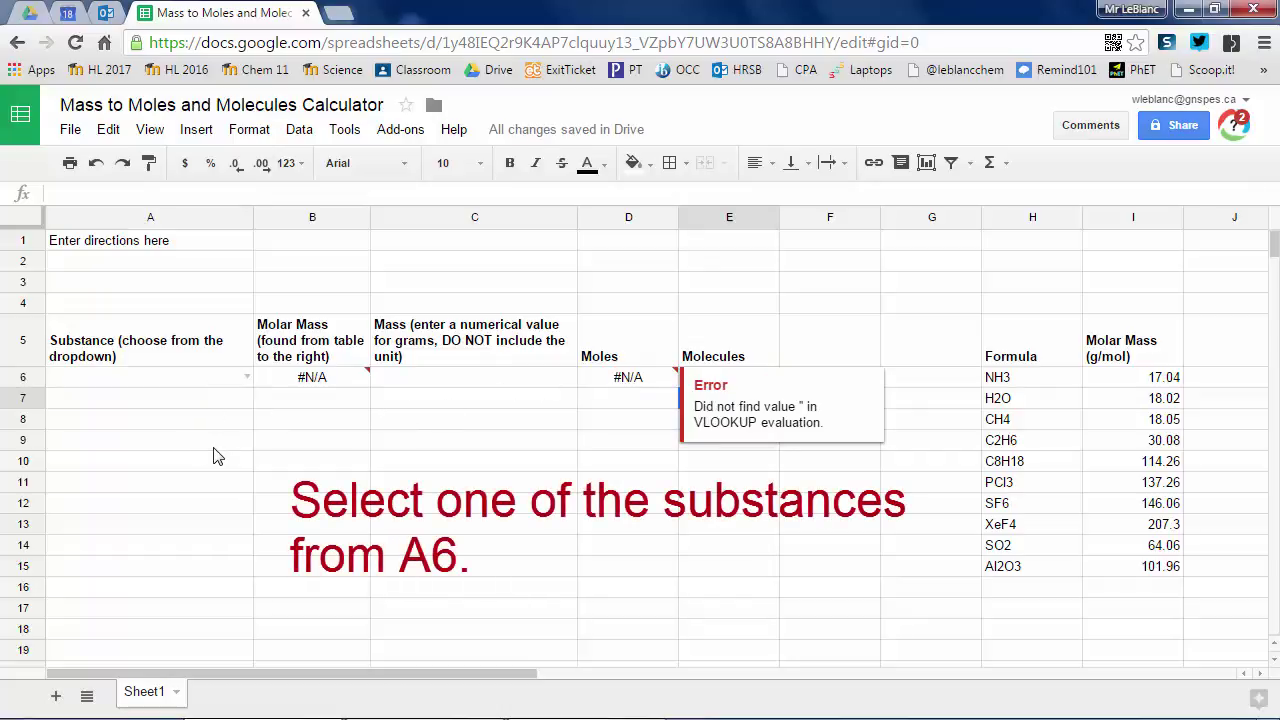
- Choose CH4 as the substance in A6 and enter 12 as the mass in C6
left_click(246, 377)
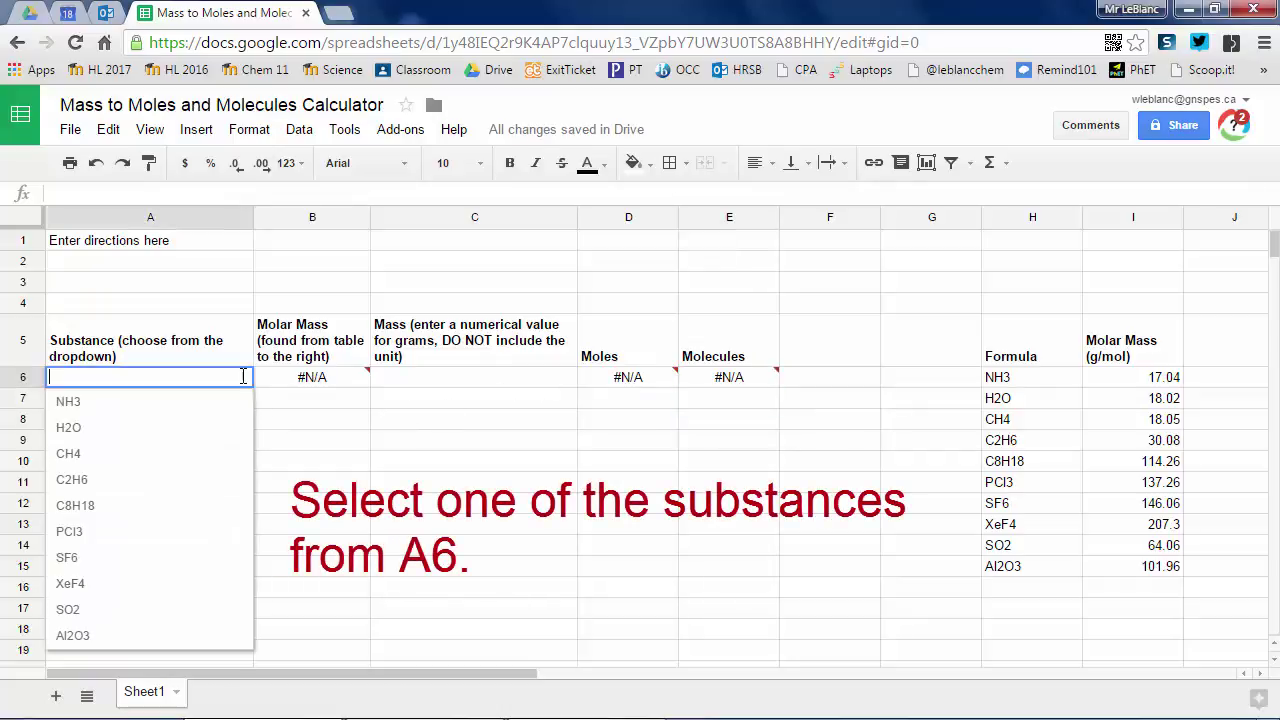
left_click(190, 454)
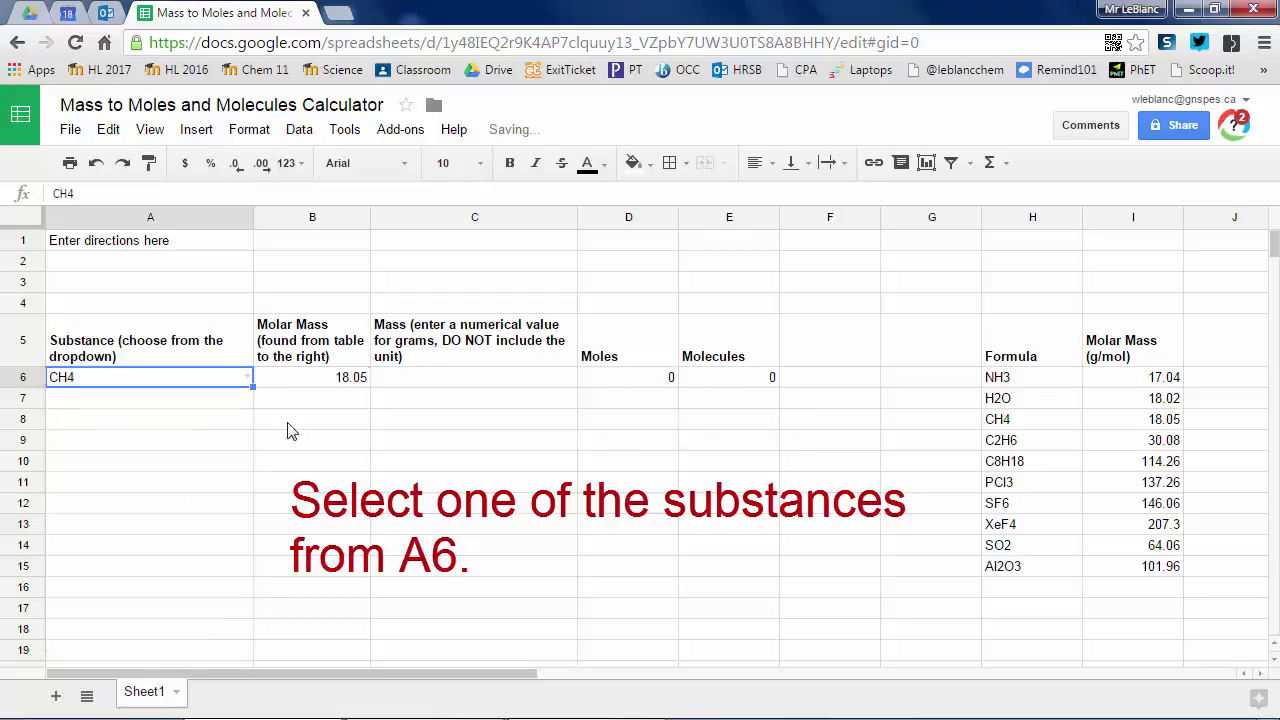
left_click(423, 382)
type("12")
key("Return")
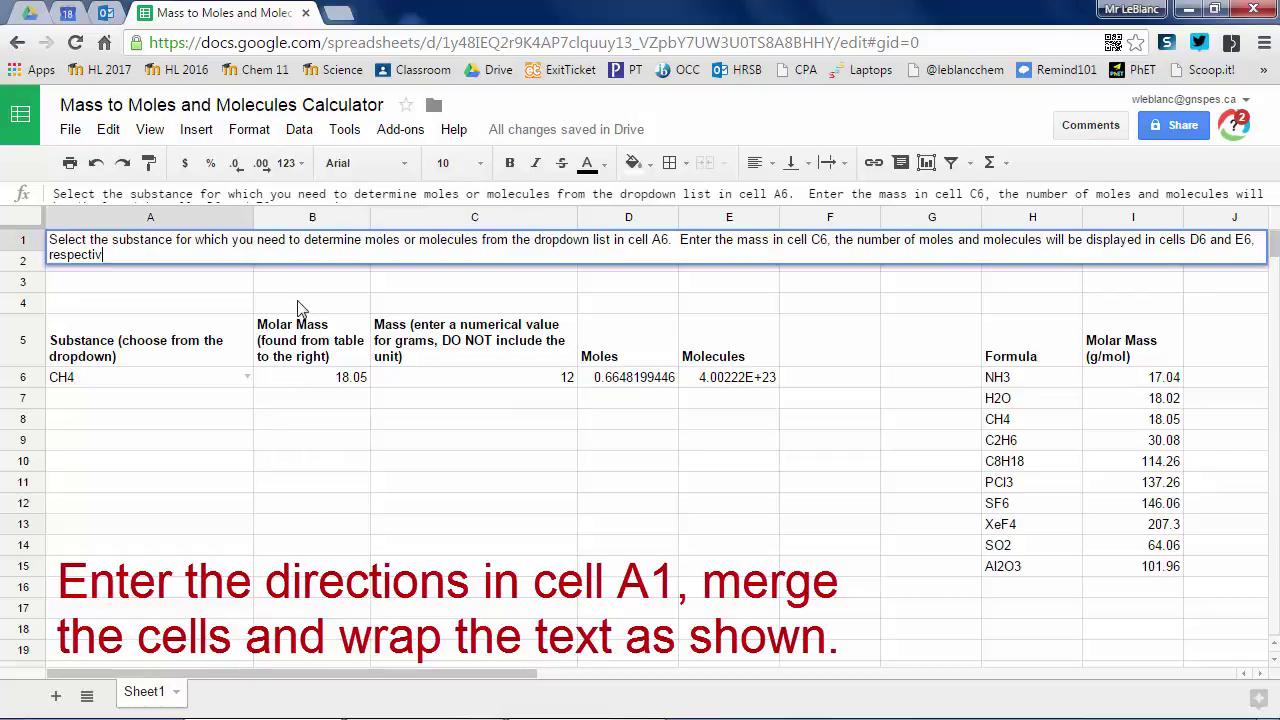
- Complete the directions in A1 with the ending "respectively." and merge A1:C1 horizontally
type("ly.")
key("Return")
key("Up")
key("shift+Right")
key("shift+Right")
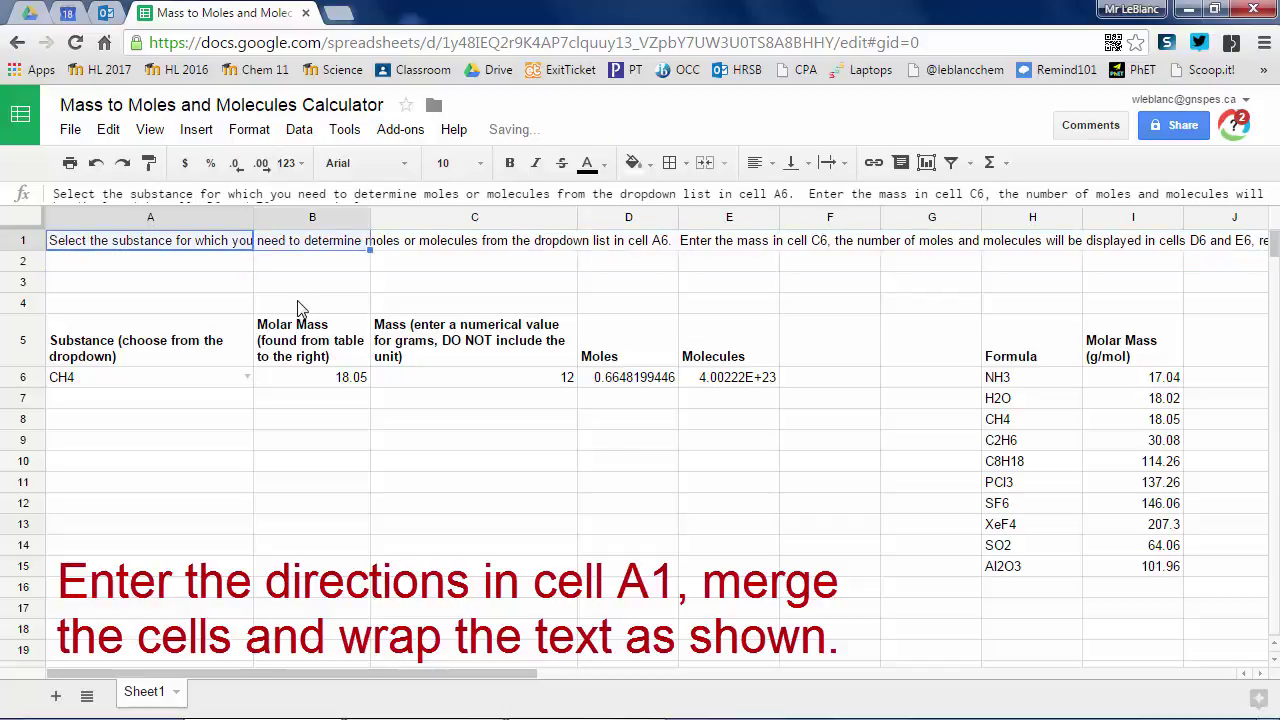
left_click(262, 130)
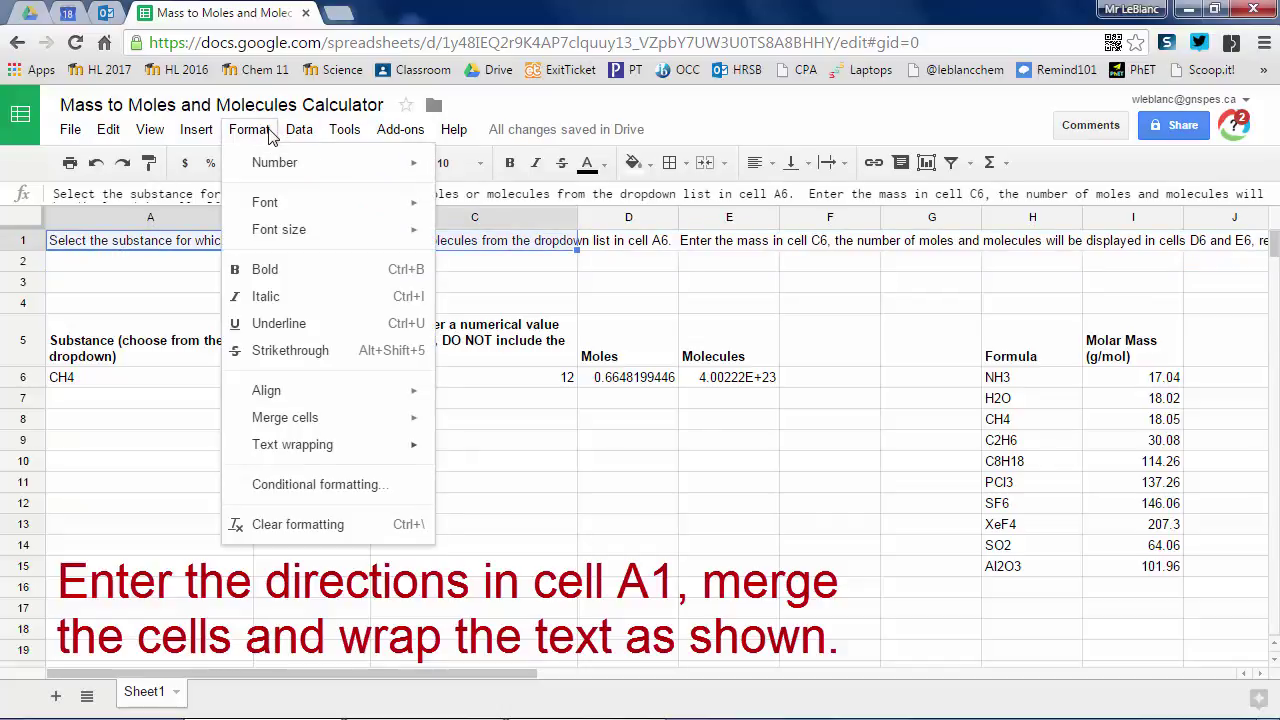
mouse_move(323, 431)
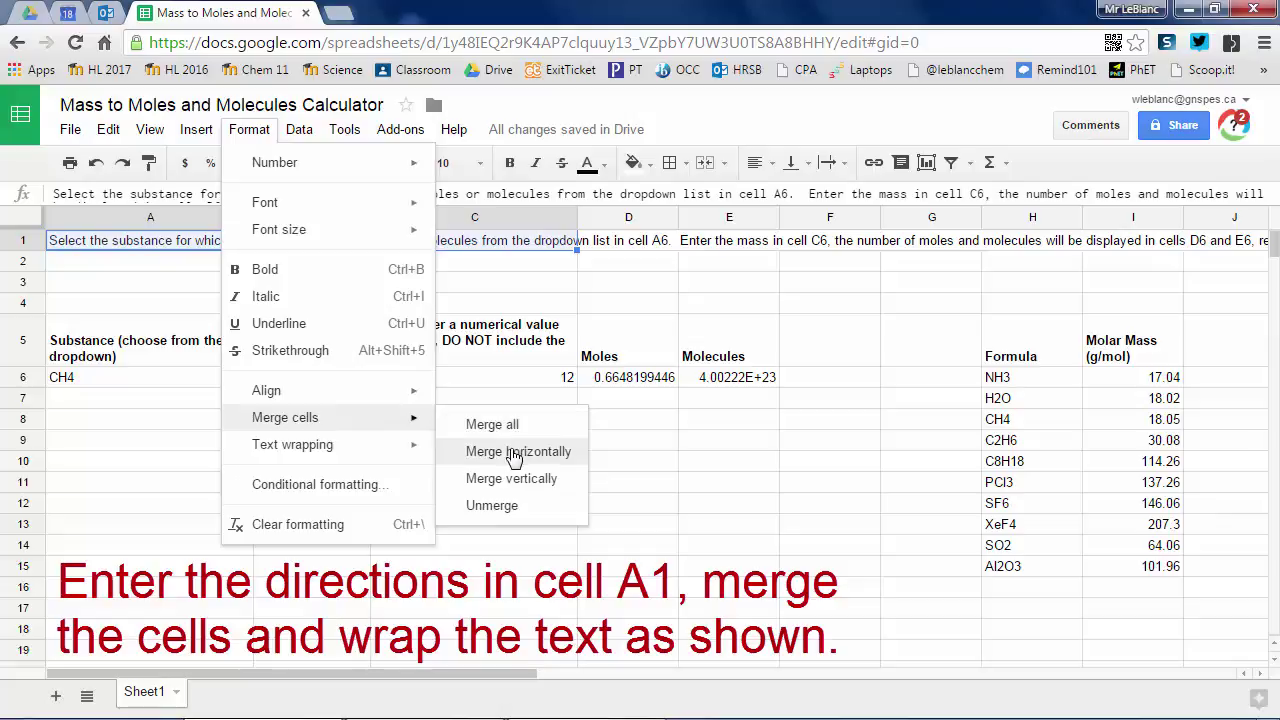
left_click(478, 451)
- Wrap the directions text in the merged A1:C1 cell and make it bold
left_click(249, 129)
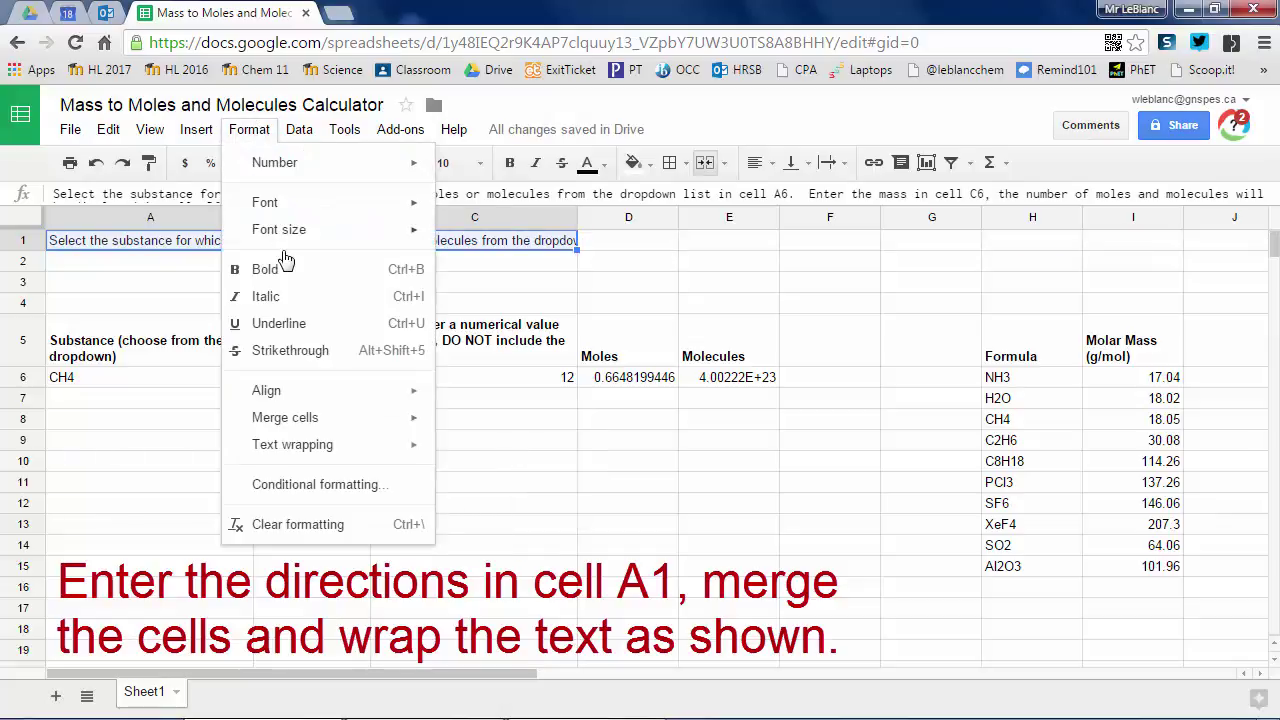
mouse_move(329, 444)
left_click(491, 480)
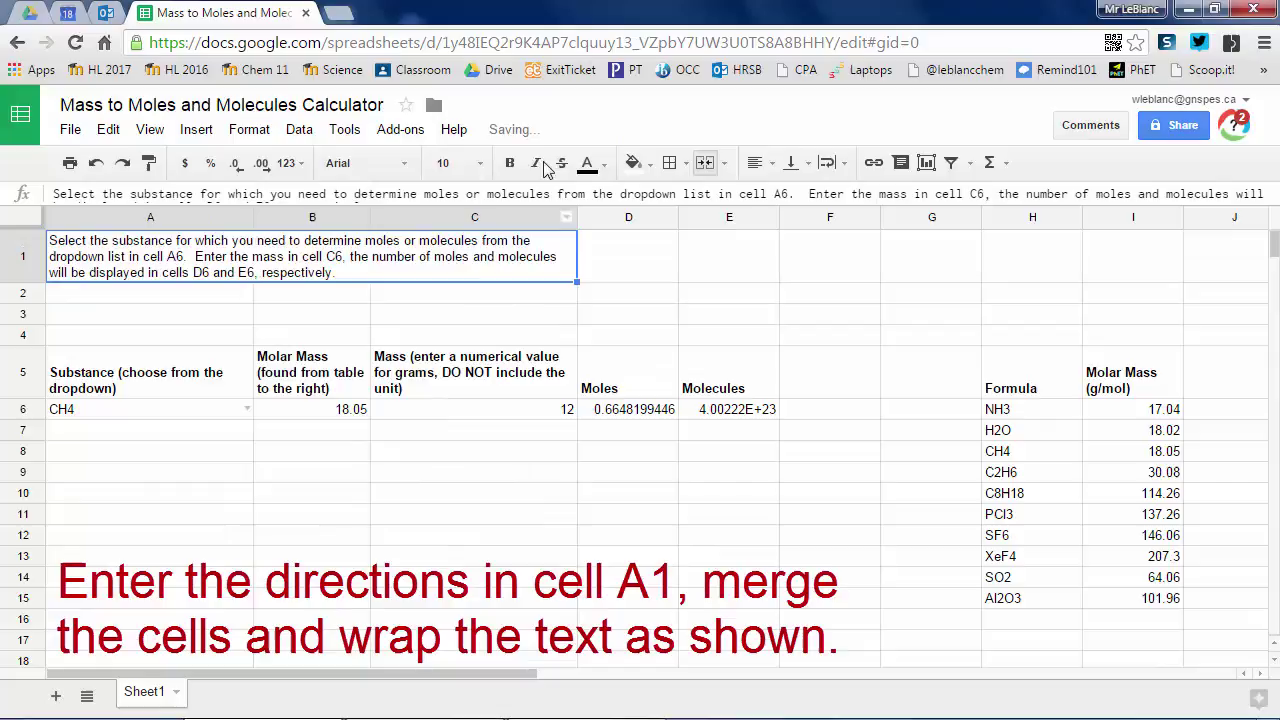
left_click(509, 162)
left_click(483, 507)
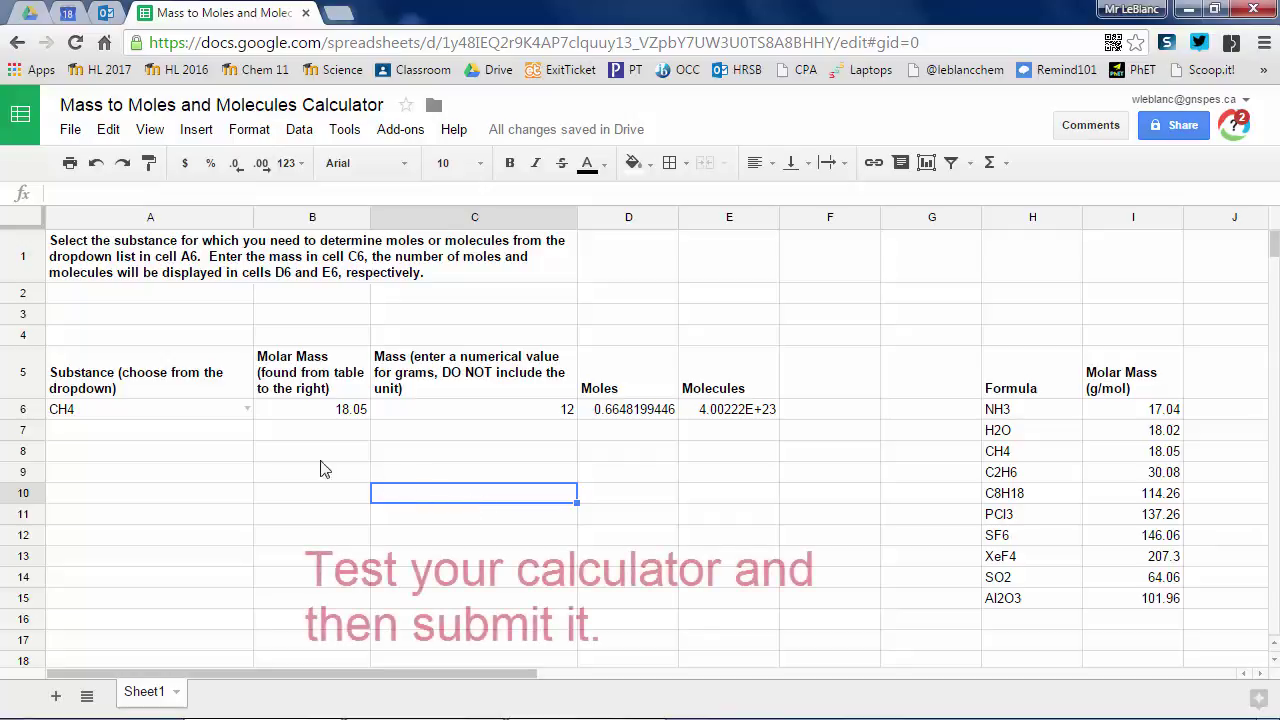
- Test the calculator by choosing C8H18, NH3, XeF4 and finally CH4 as the substance in A6
left_click(247, 409)
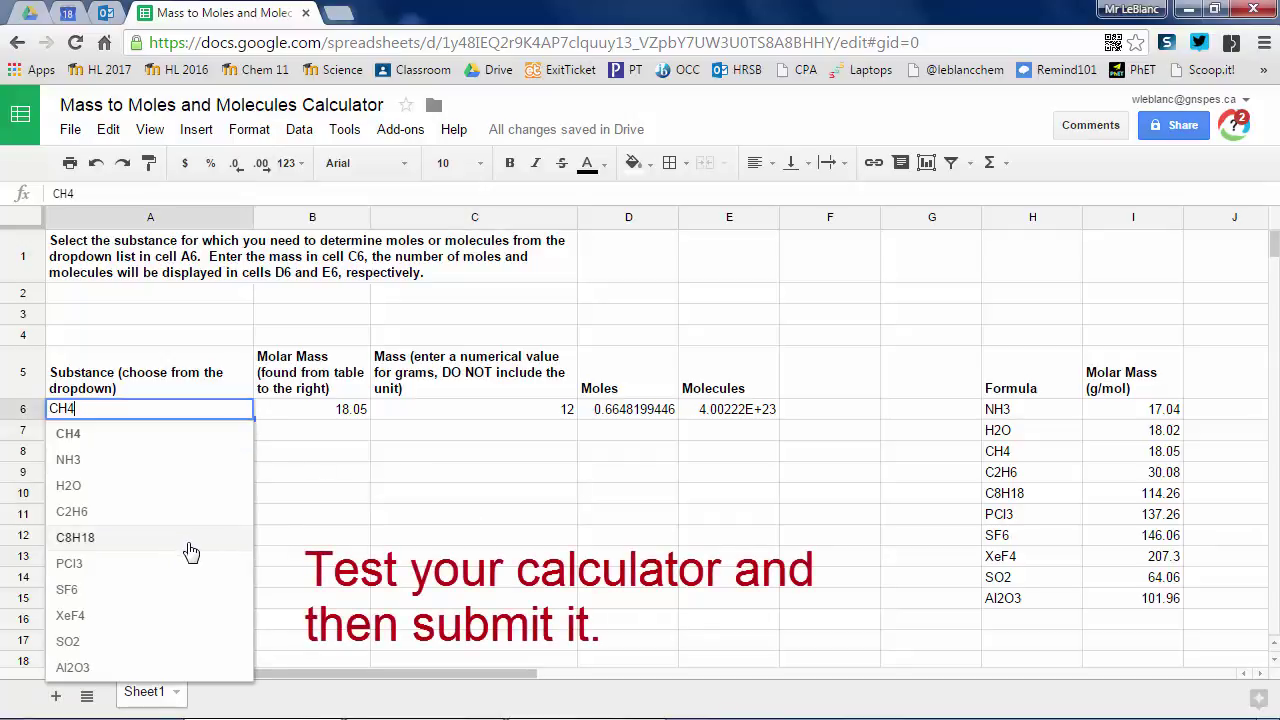
left_click(188, 540)
left_click(245, 409)
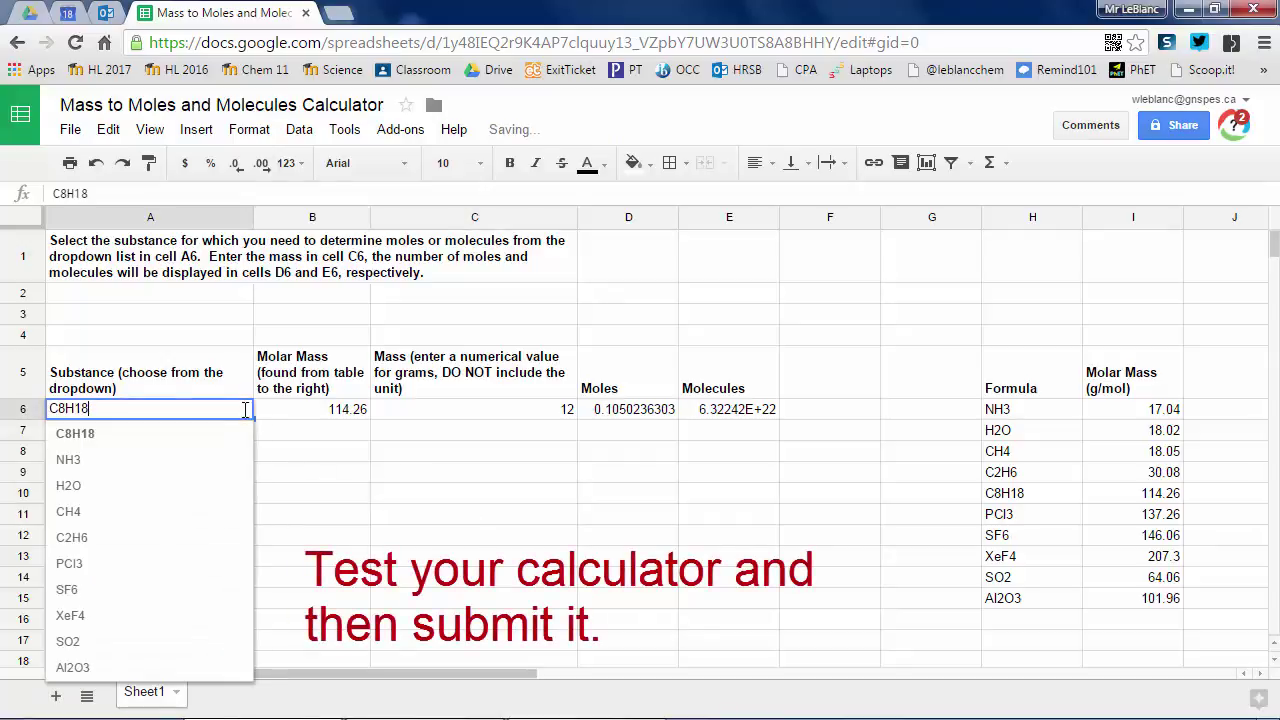
left_click(213, 459)
left_click(247, 411)
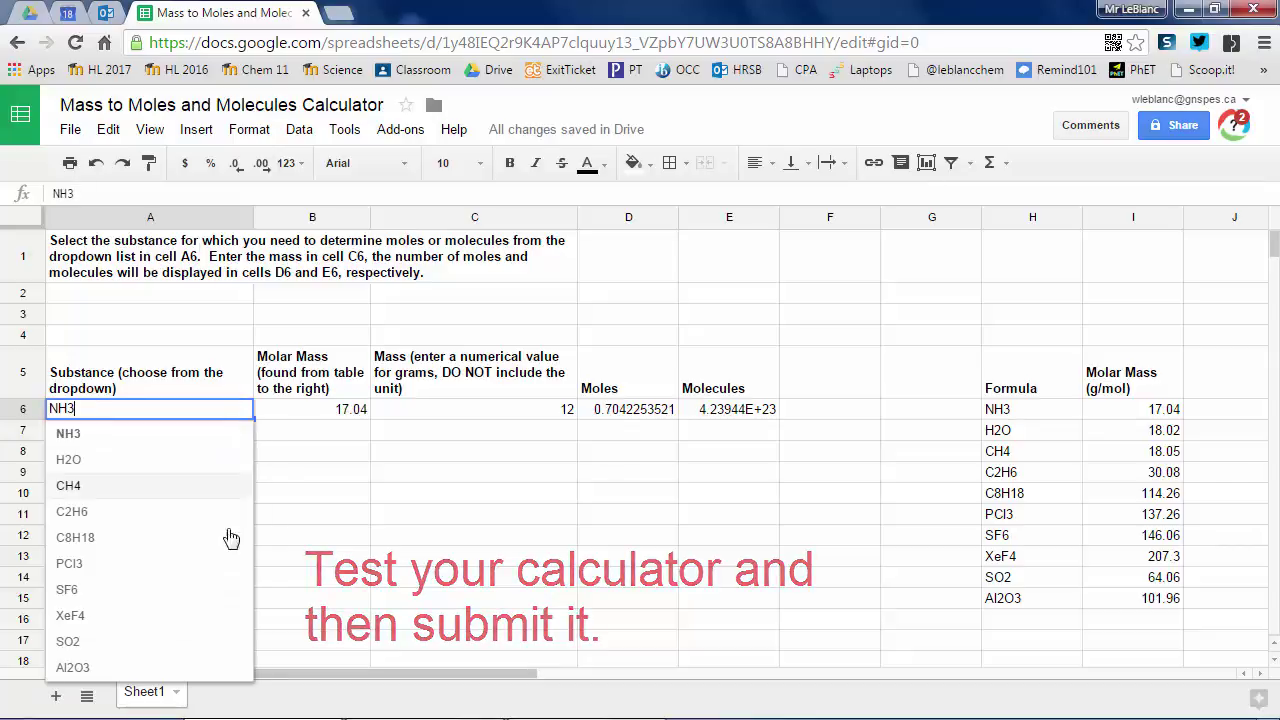
left_click(199, 623)
left_click(249, 416)
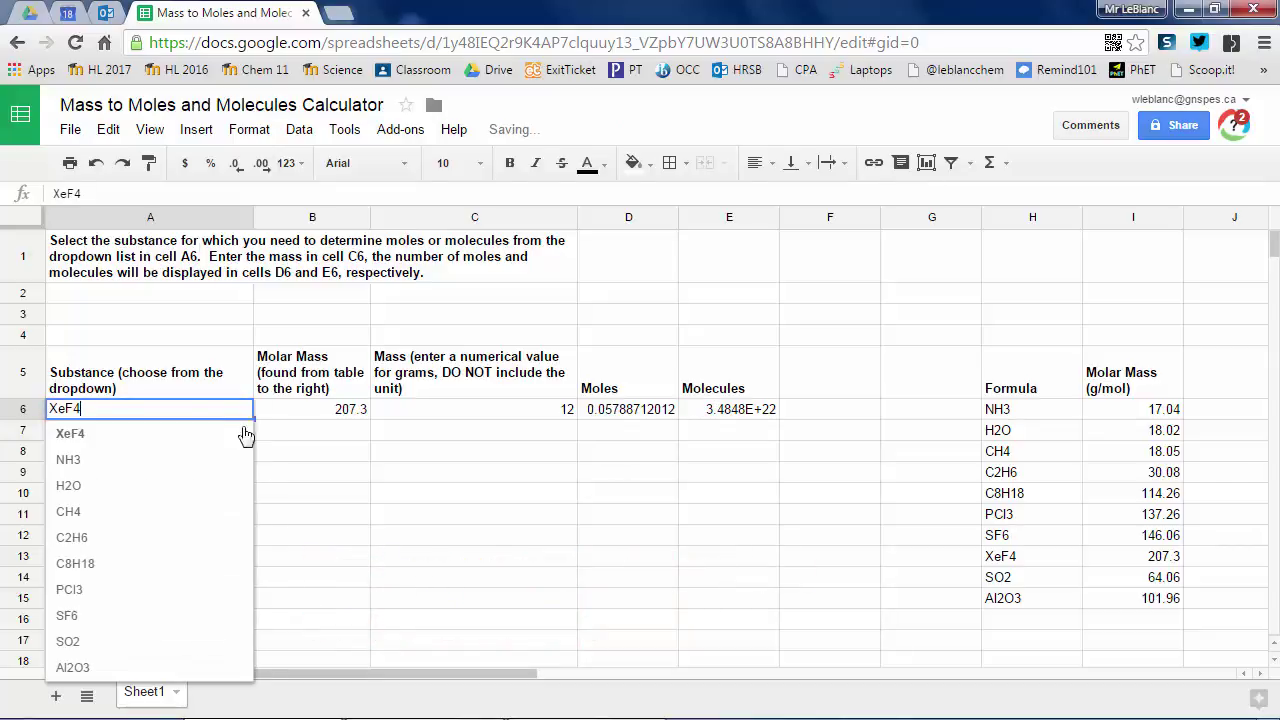
left_click(209, 530)
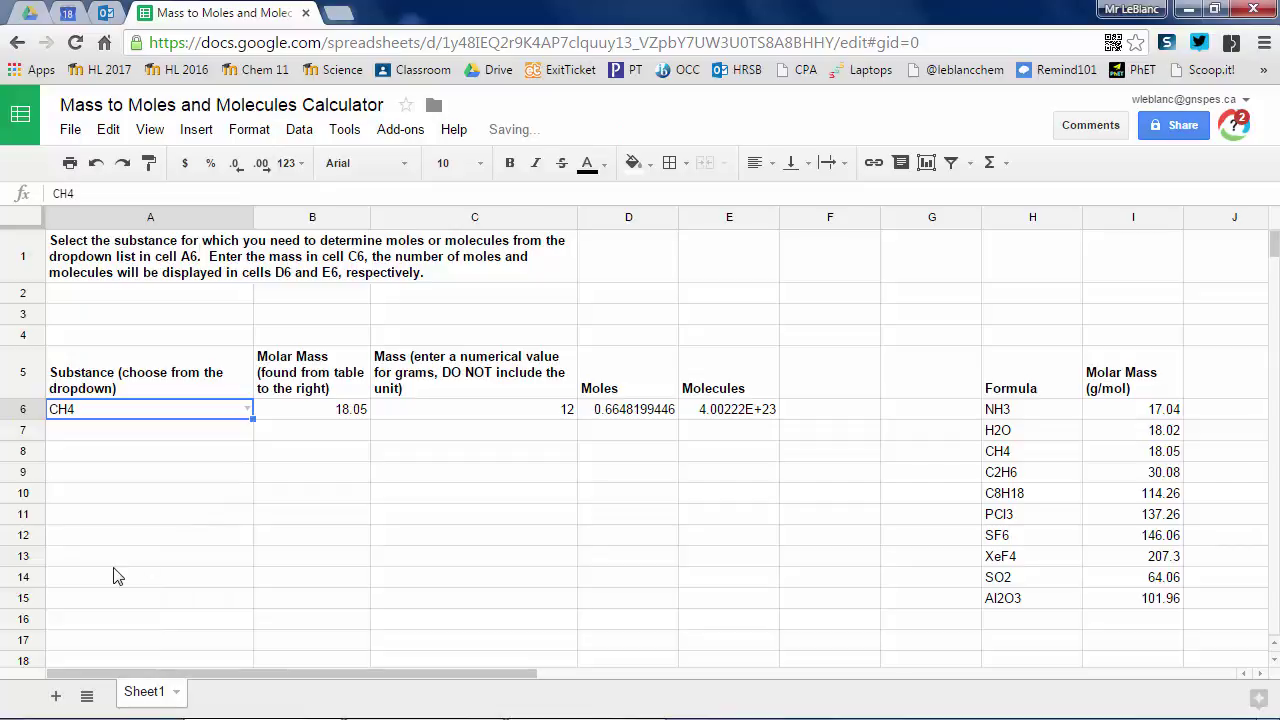